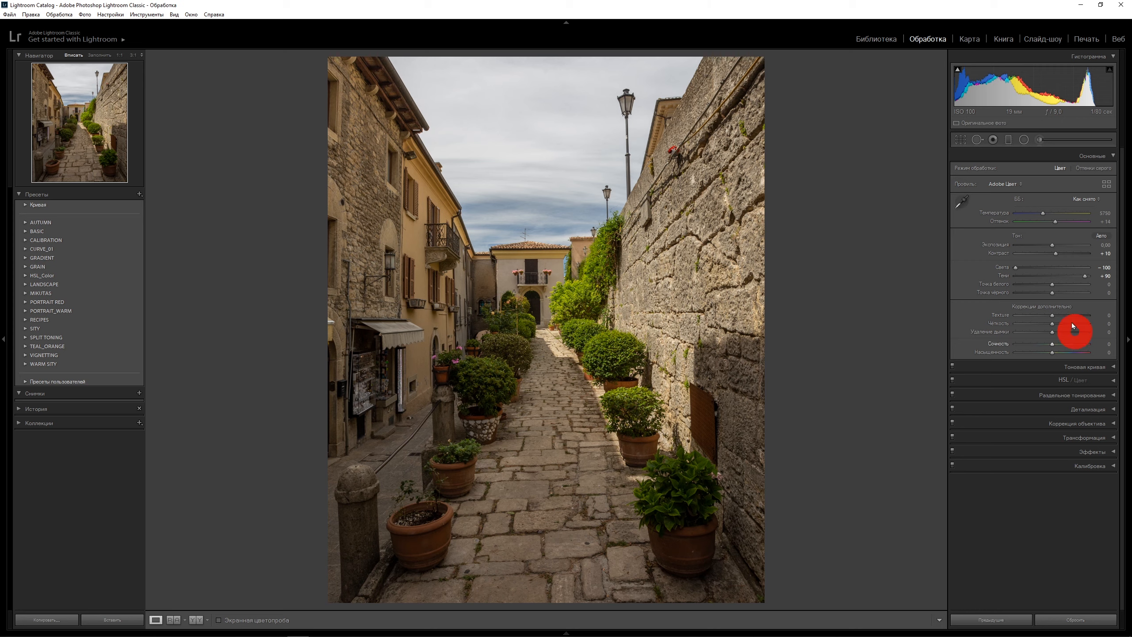
Set the photo's white point (Точка белого) to -10 and its black point (Точка чёрного) to -50
click(1100, 284)
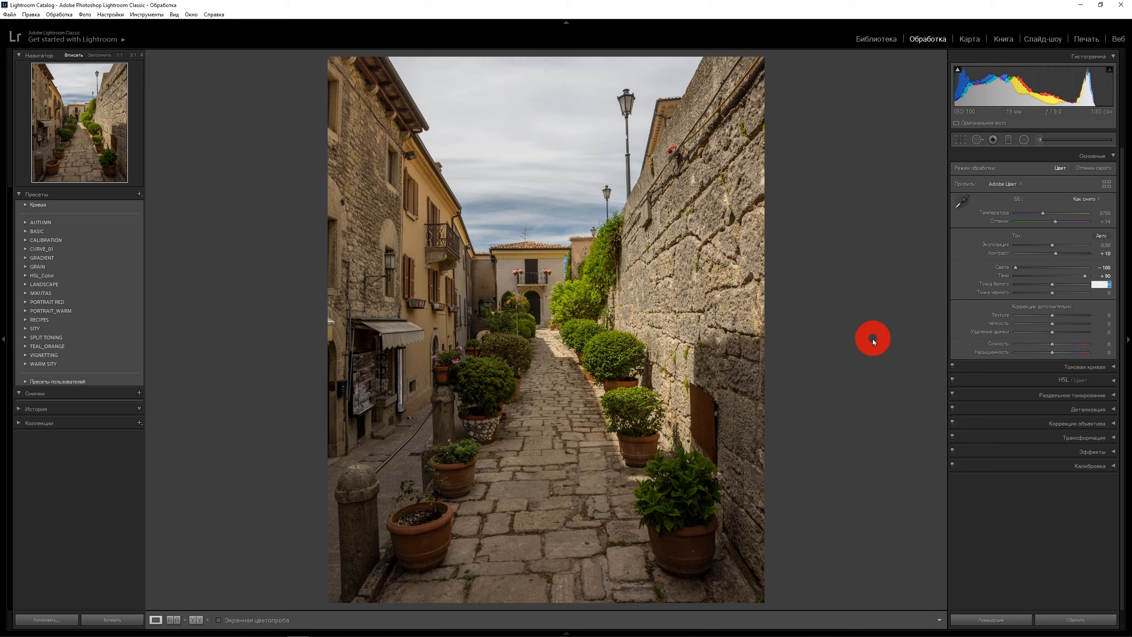
text(-10)
key(Return)
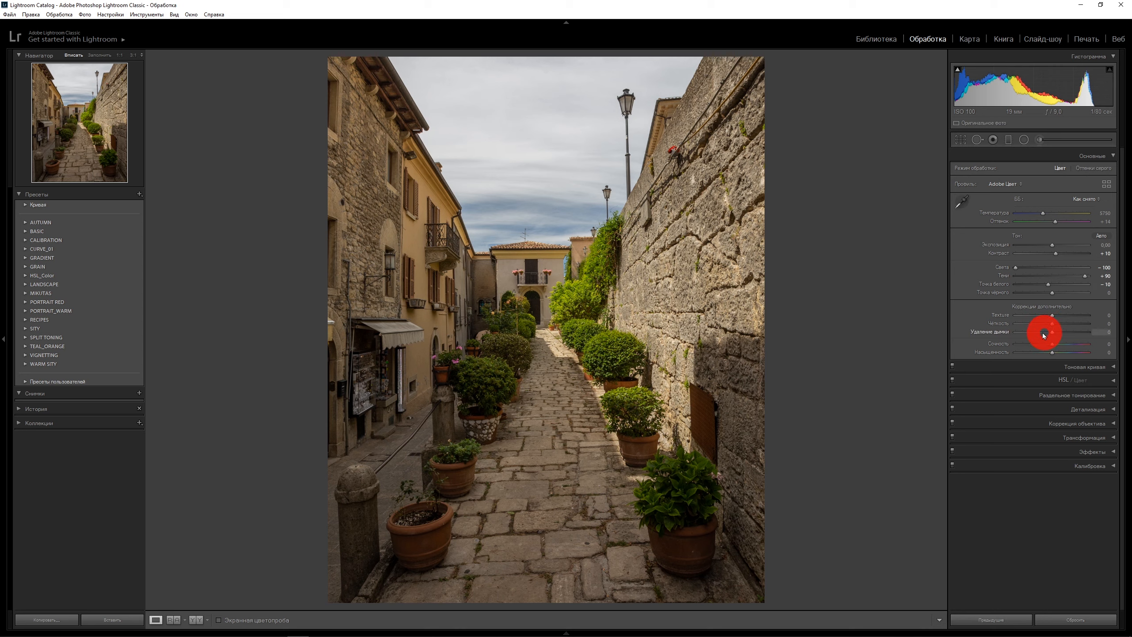
click(1109, 295)
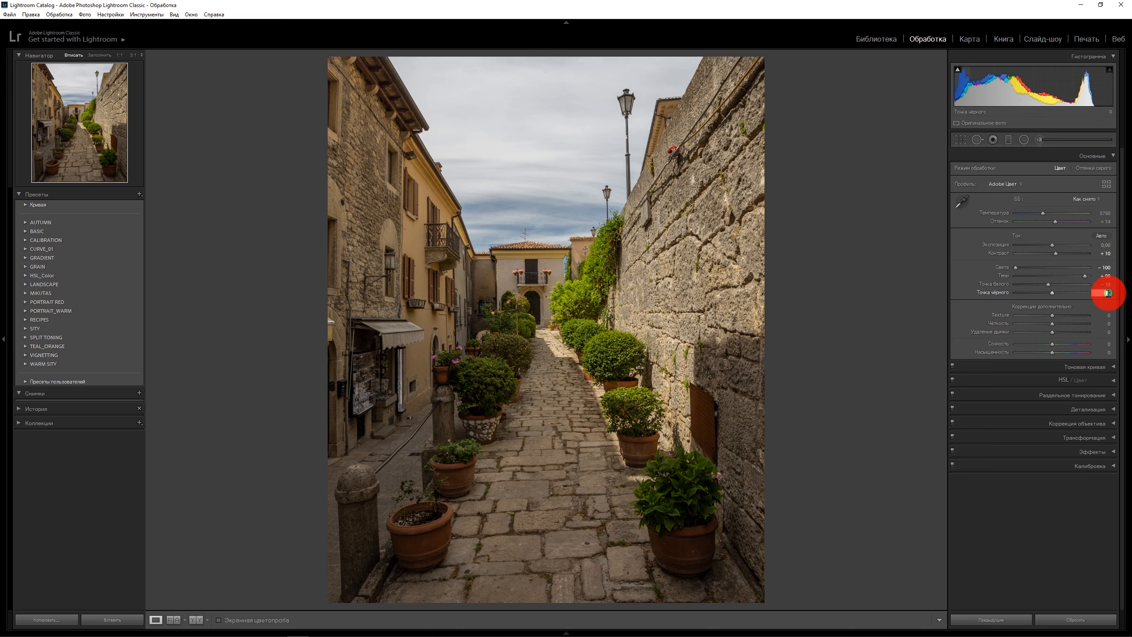
text(-50)
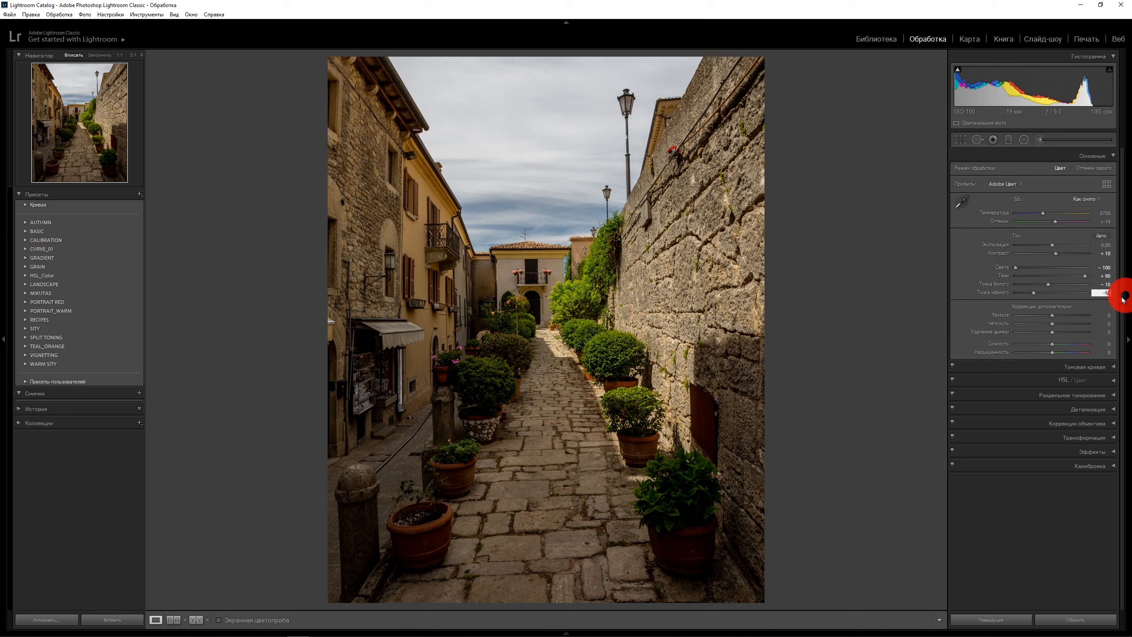
Set Texture (Текстура) to +25 and Clarity (Чёткость) to +5
click(1109, 317)
text(25)
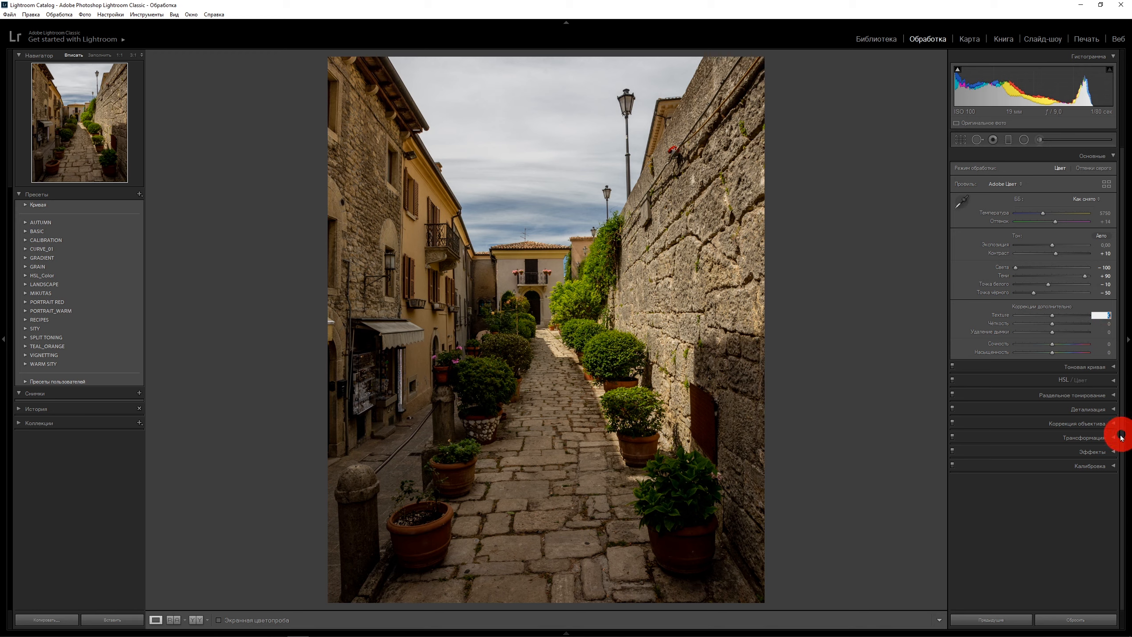
key(Return)
click(1108, 324)
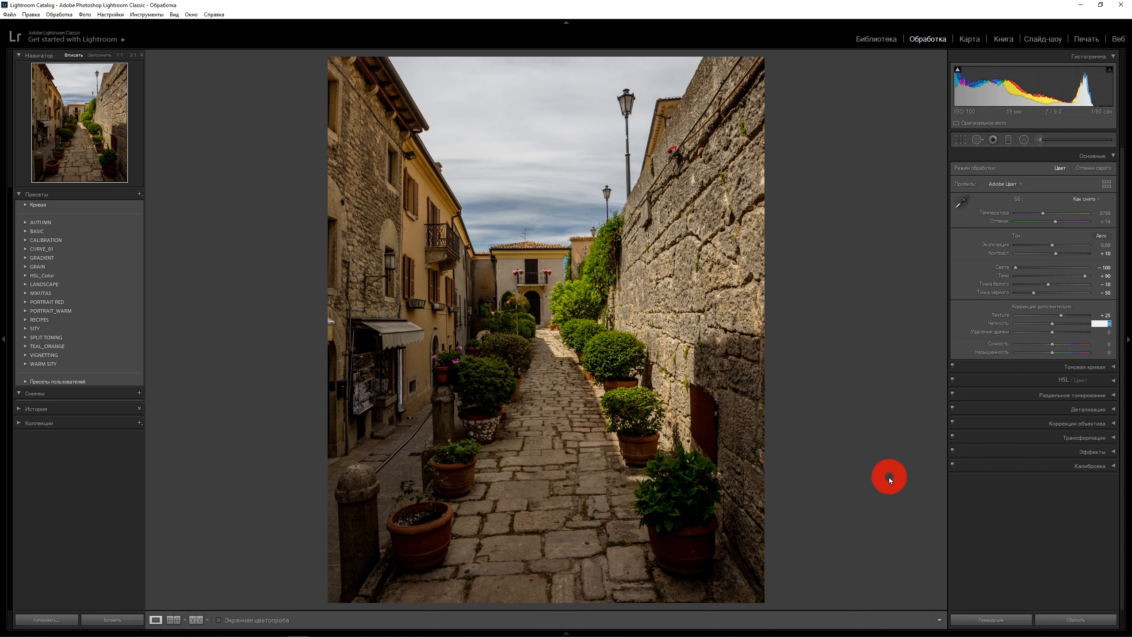
text(5)
key(Return)
Set Saturation (Насыщенность) to -30 and Vibrance (Сочность) to +30
click(1106, 355)
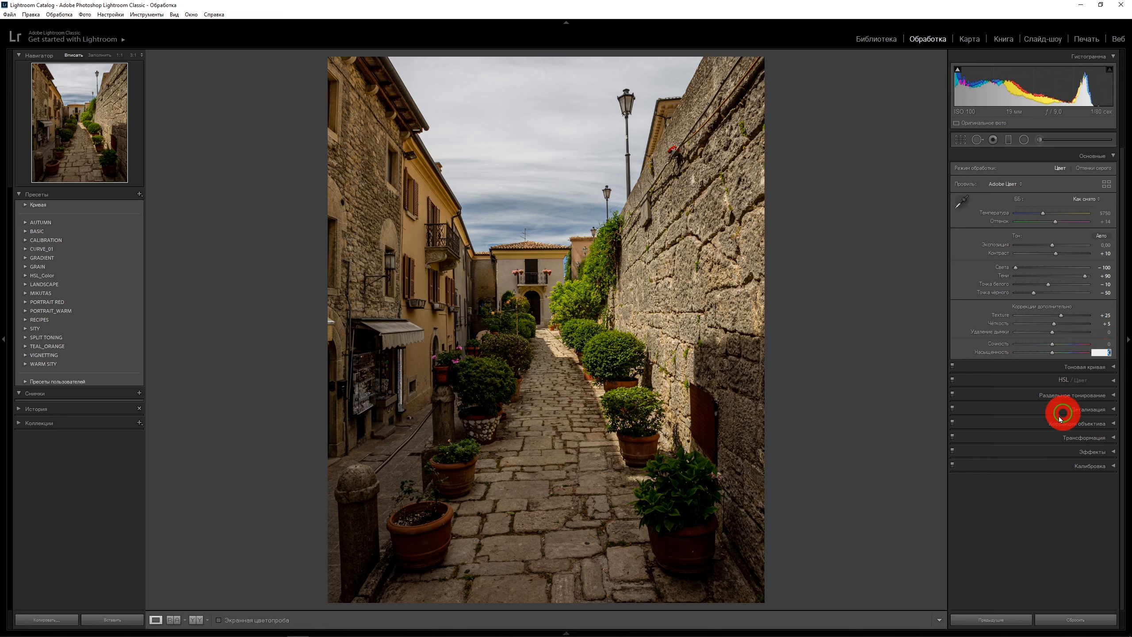
text(-30)
key(Return)
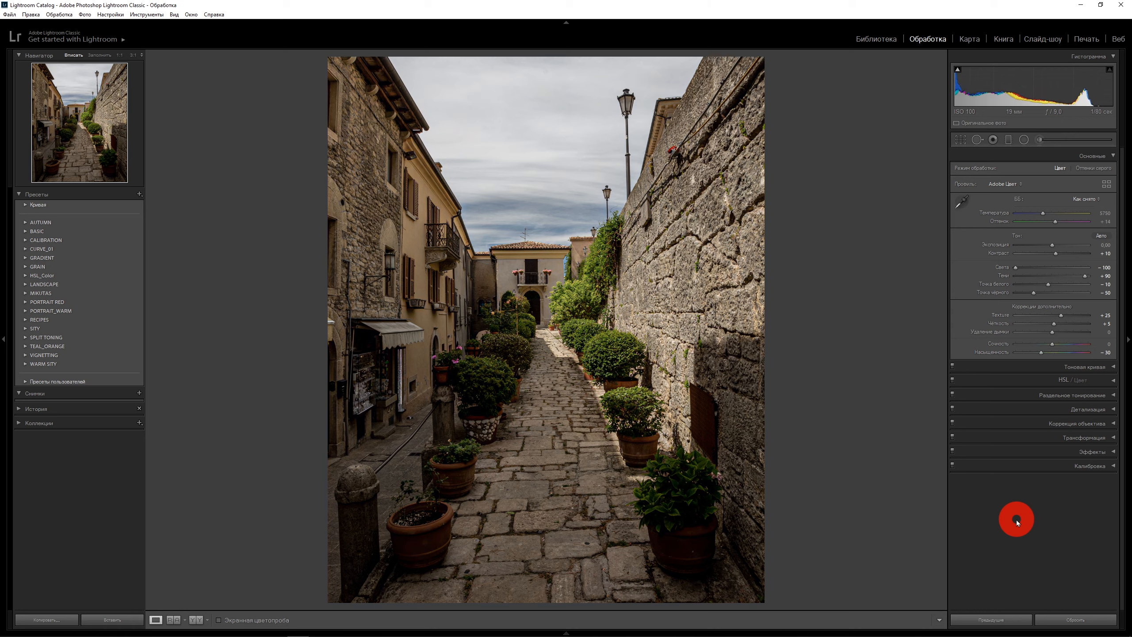
click(1105, 344)
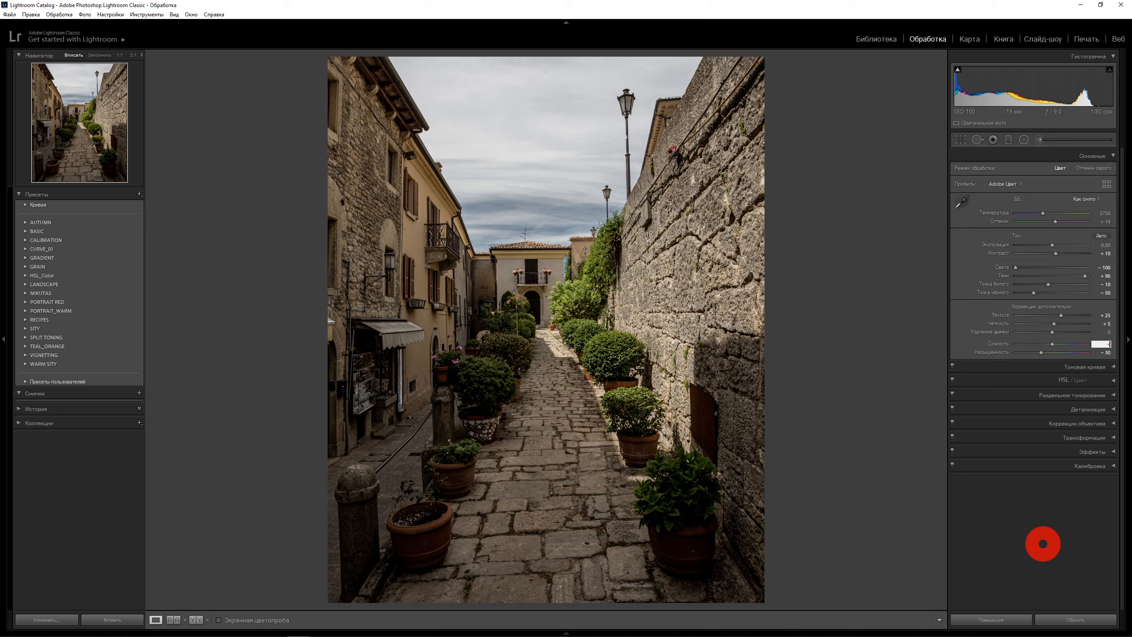
text(+ 30)
key(Return)
On the RGB channel of the tone curve, anchor the midpoint and pull a shadow point slightly below the diagonal
click(1105, 367)
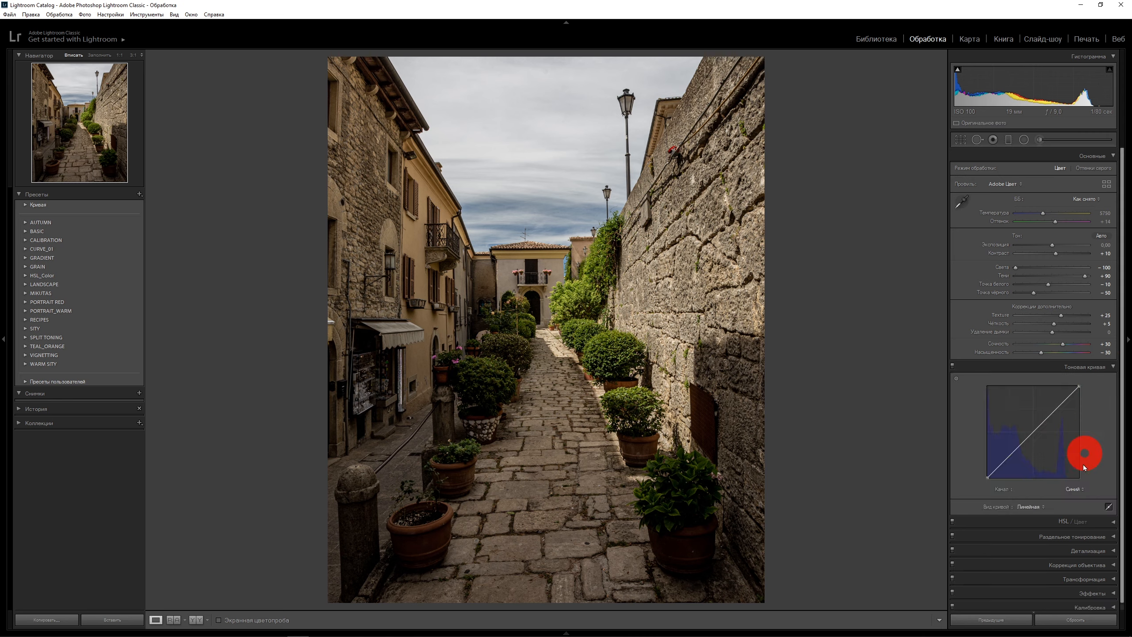
click(1079, 488)
click(1058, 497)
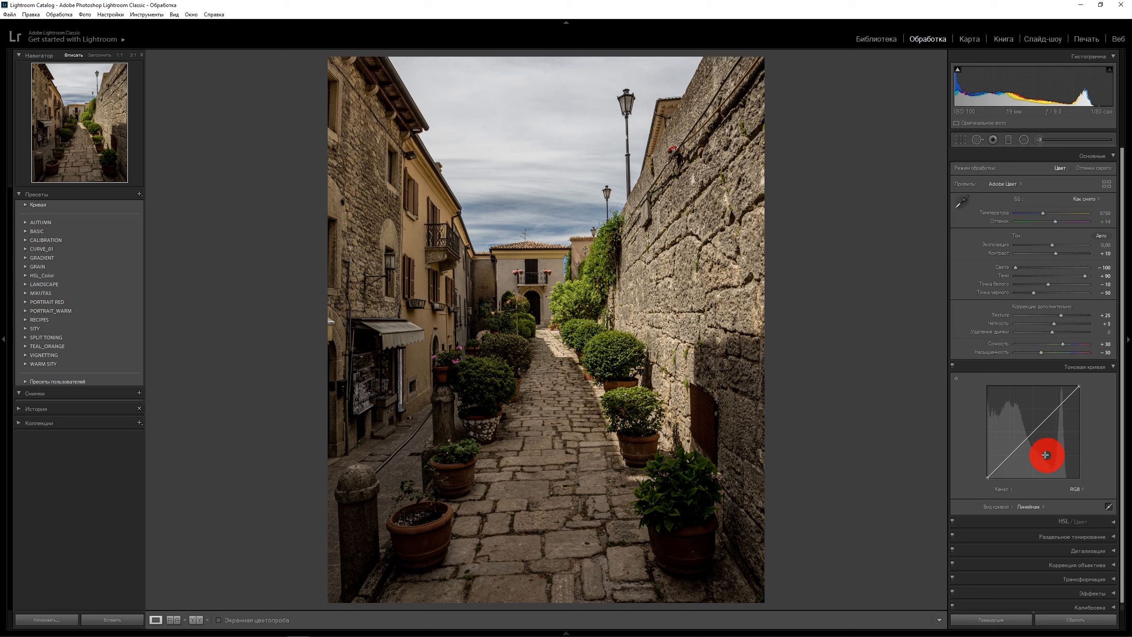
drag(1032, 434, 1033, 433)
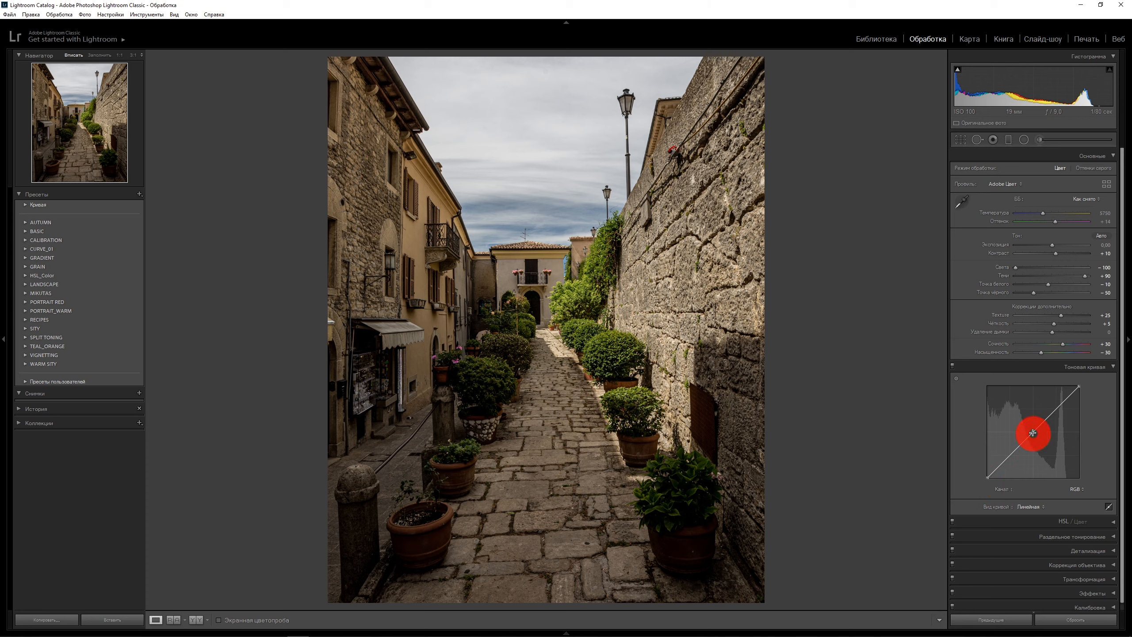
click(1033, 432)
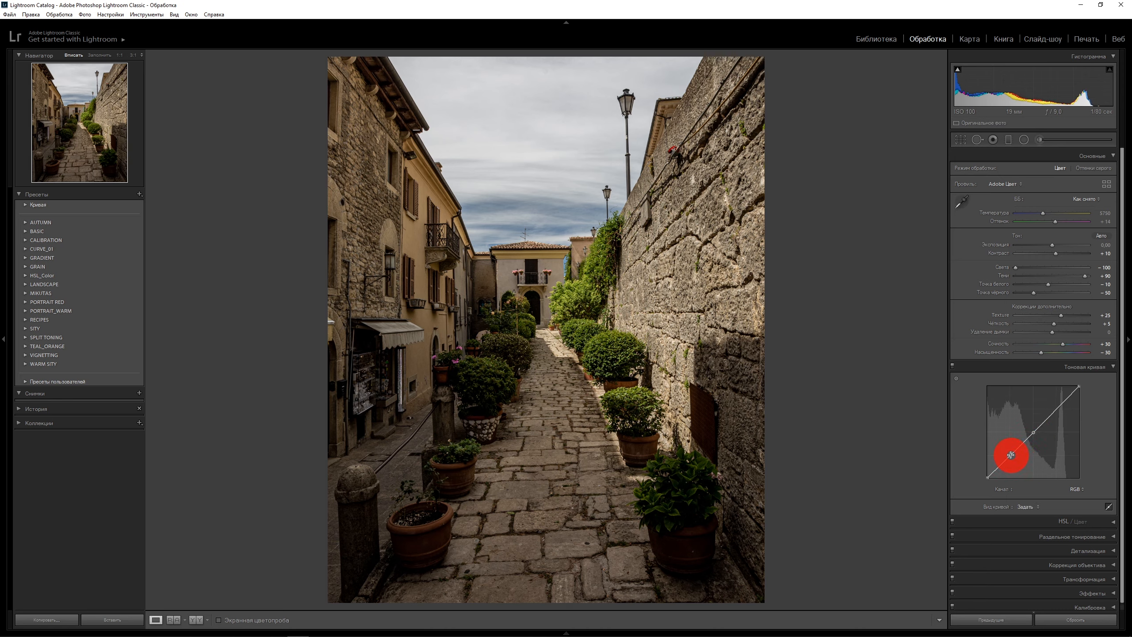
drag(1011, 455, 1013, 460)
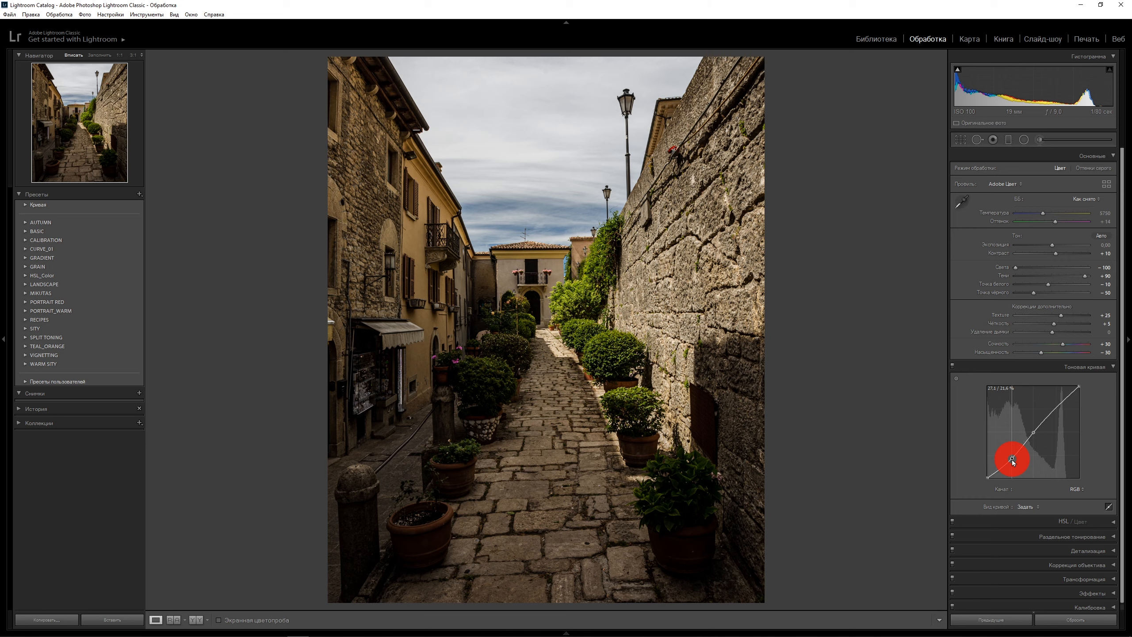
Shape the RGB curve's ends by lowering the white endpoint slightly, raising a highlight point and lifting the black endpoint
click(1079, 387)
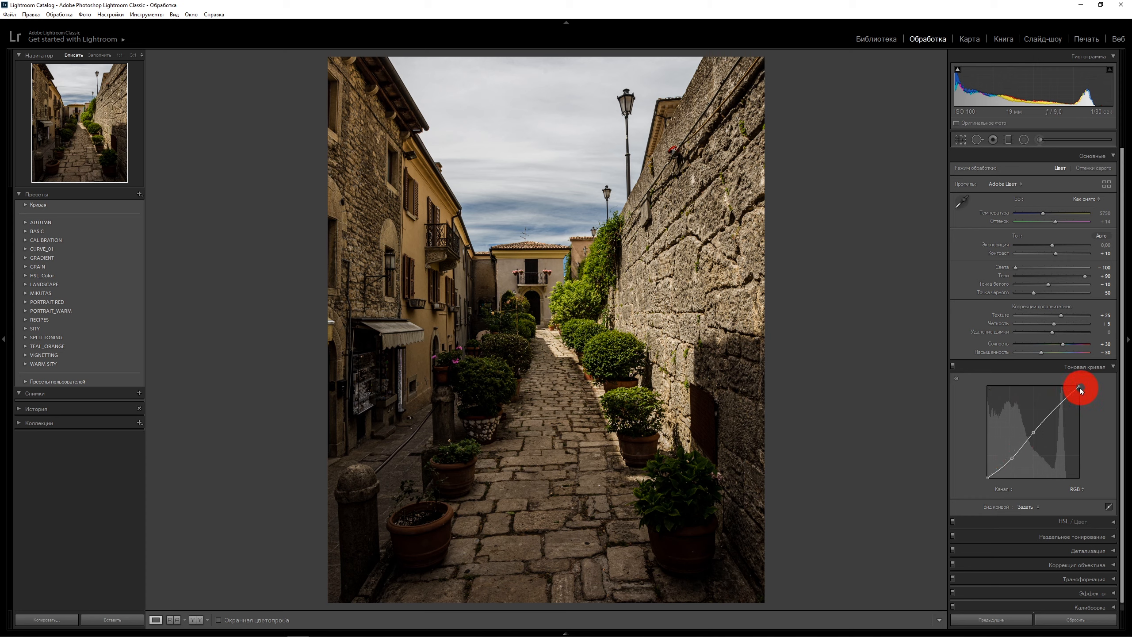
drag(1079, 387, 1058, 411)
click(1057, 410)
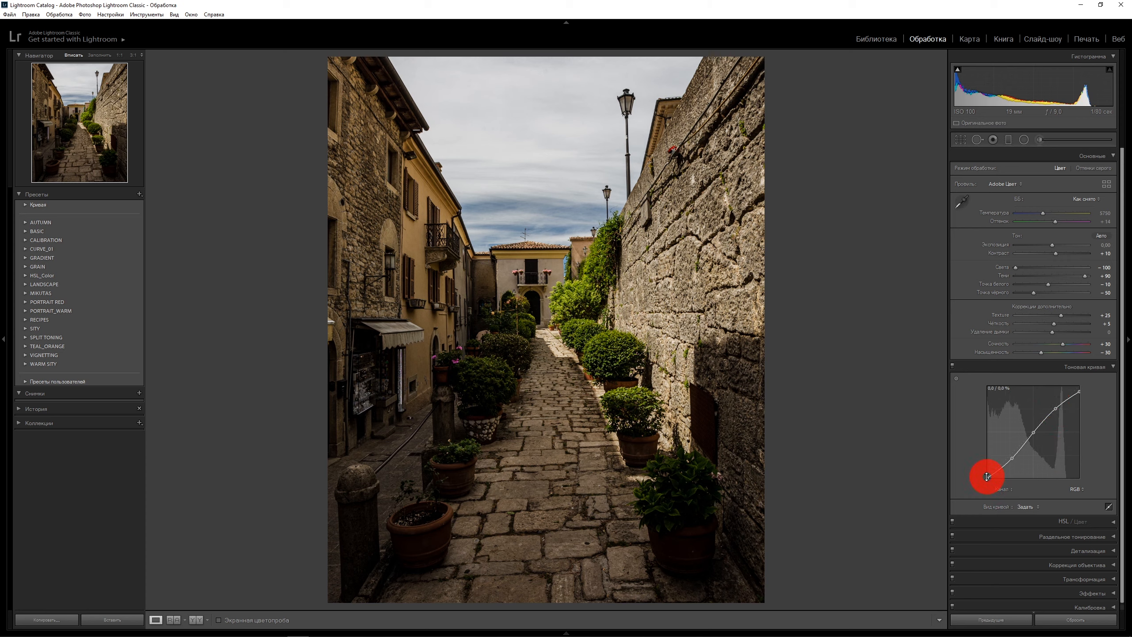
drag(988, 476, 984, 475)
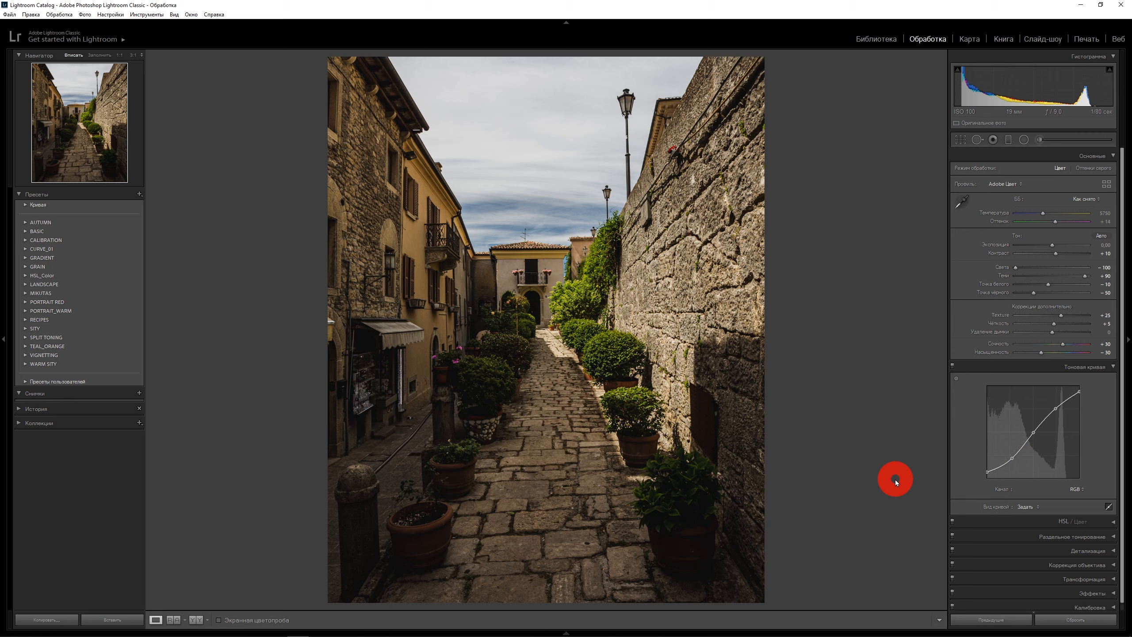
In the HSL hue settings, set Red (Красный) to +5 and Orange (Оранжевый) to -25
click(1113, 155)
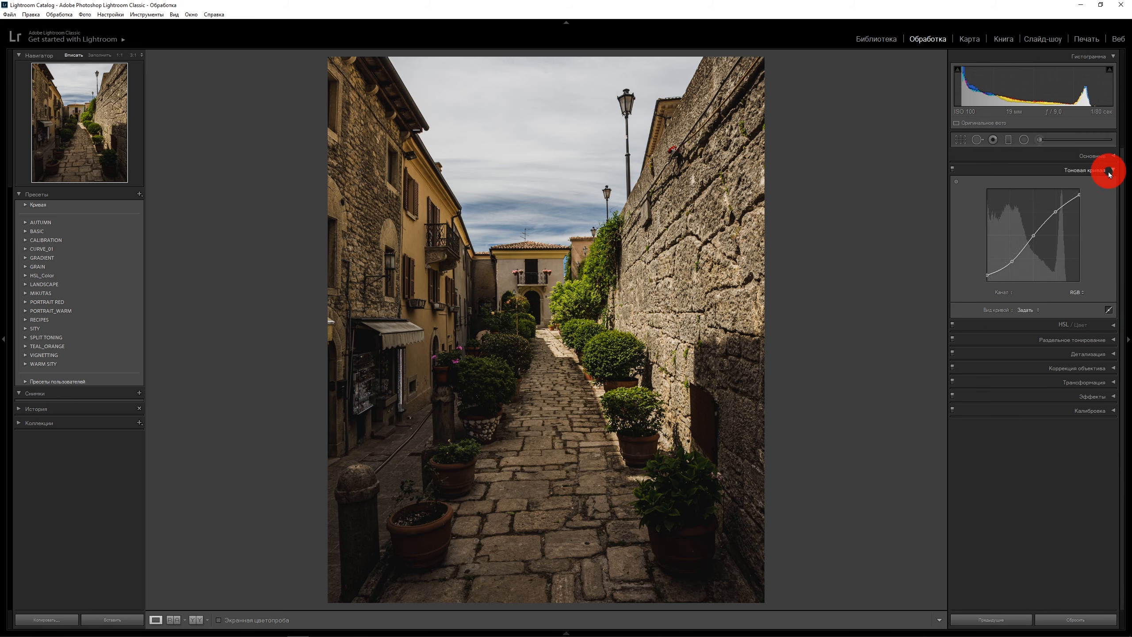
click(1113, 169)
click(1114, 186)
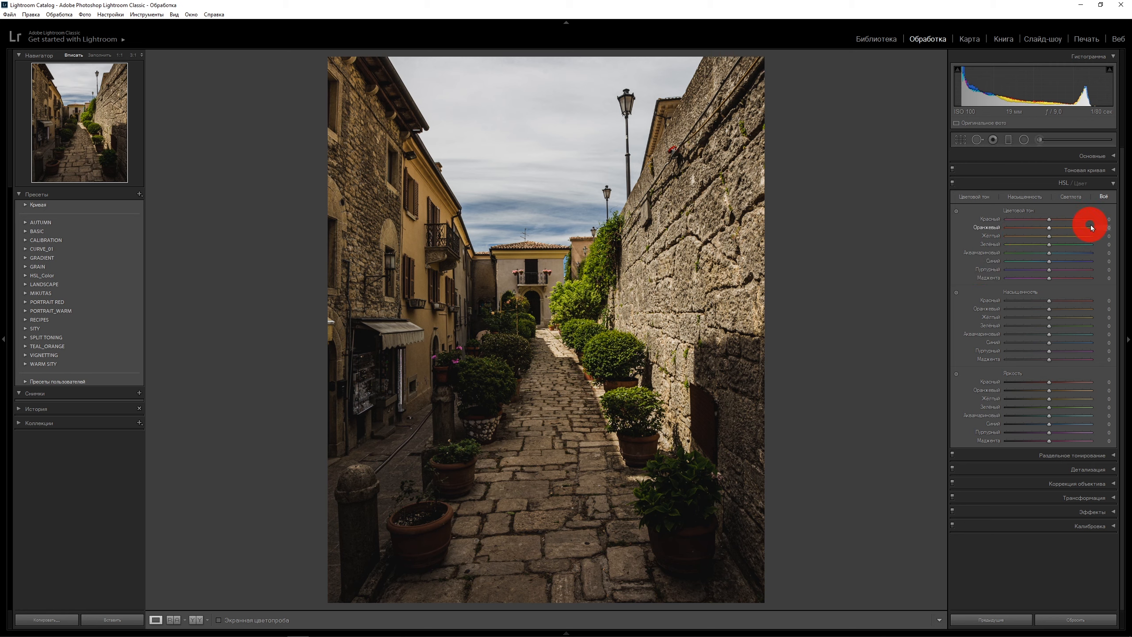
click(1108, 222)
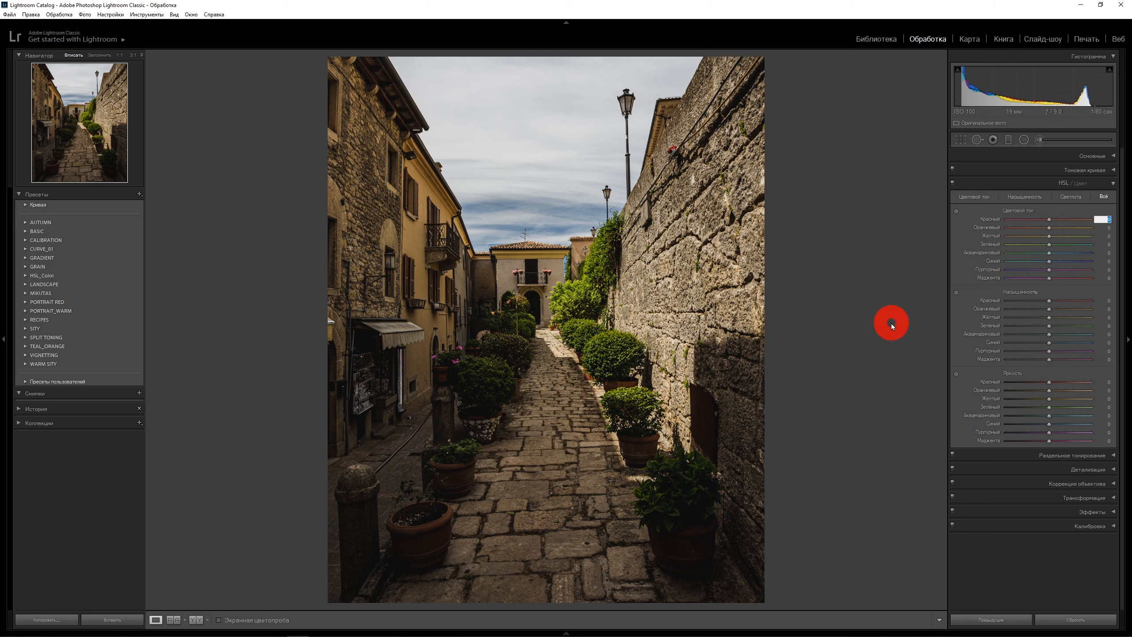
text(+5)
key(Return)
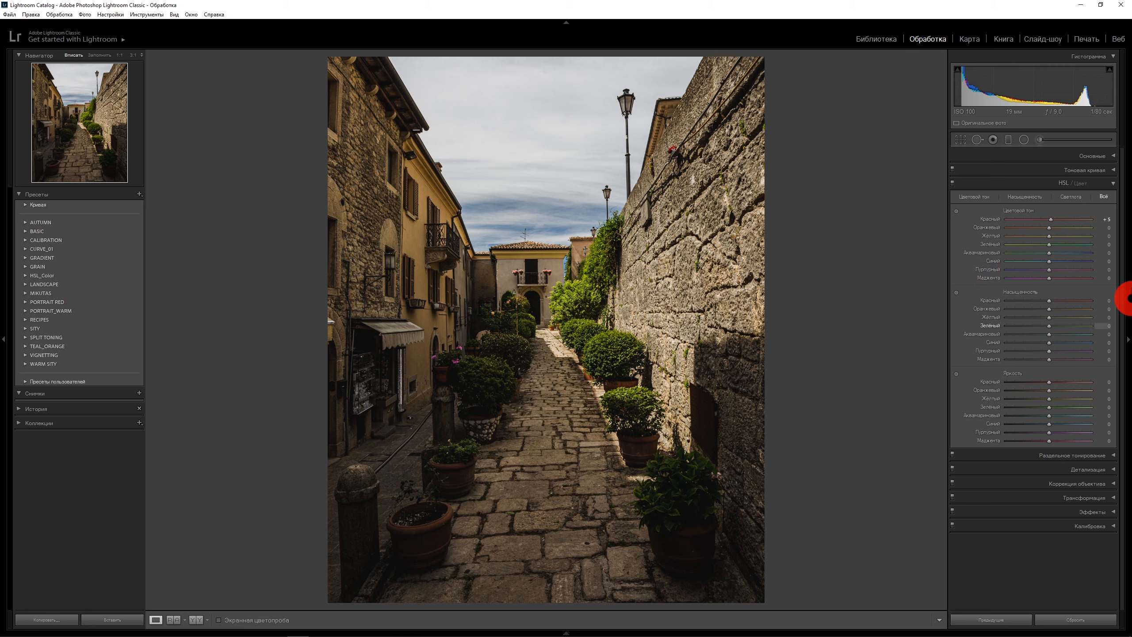
click(1108, 230)
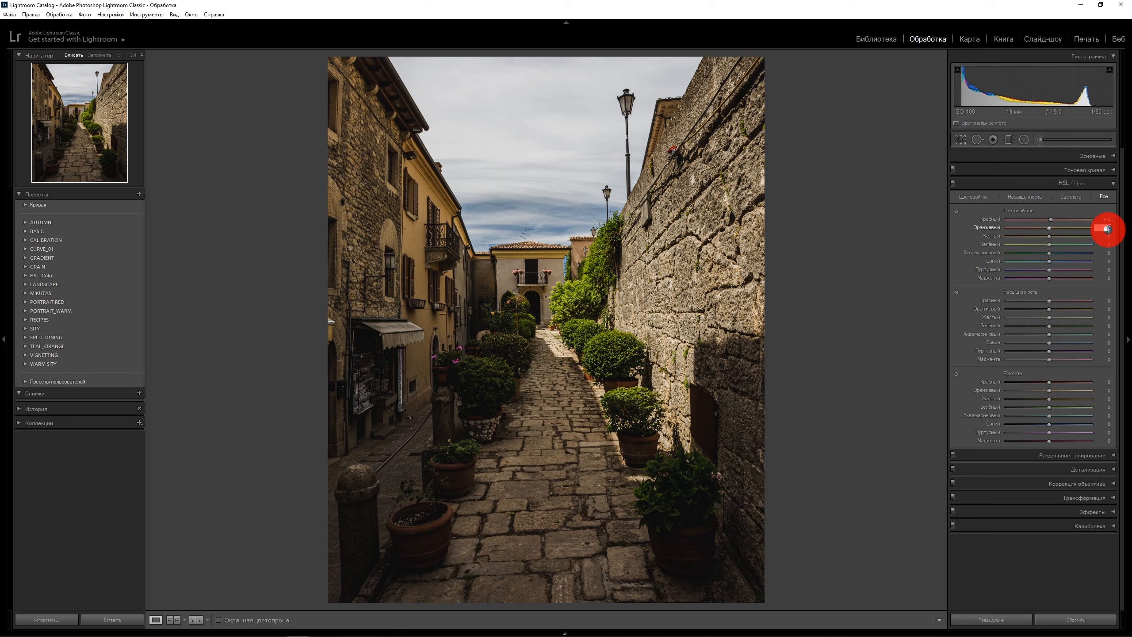
text(-25)
key(Return)
Set the HSL hue of Yellow (Жёлтый) to -40 and of Green (Зелёный) to -55
click(1108, 235)
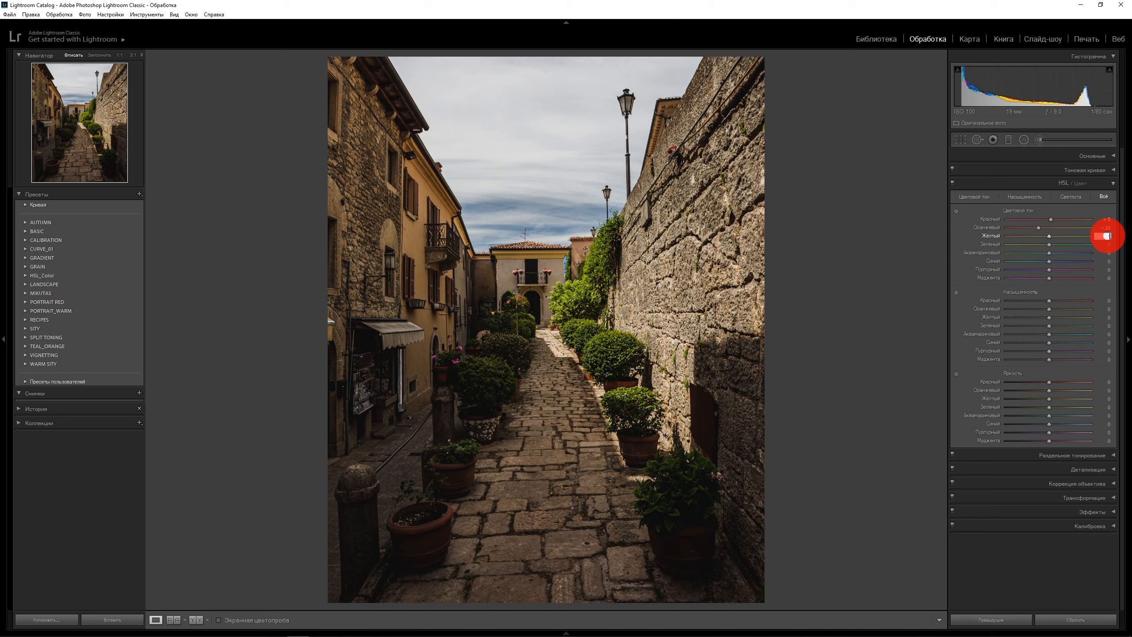
text(-40)
key(Return)
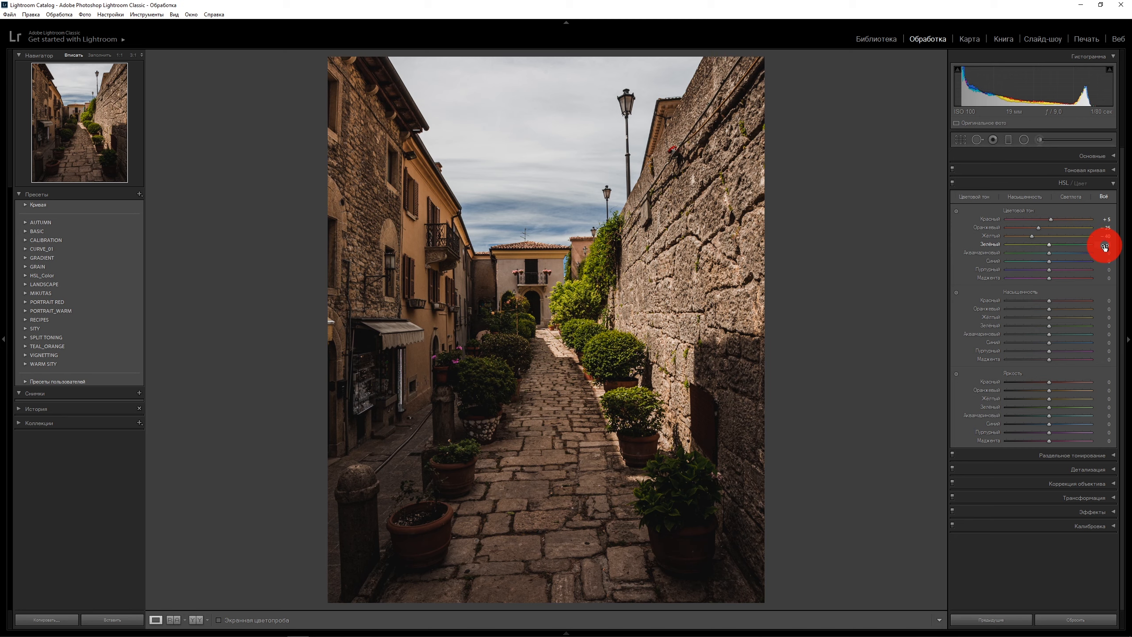
click(1105, 246)
click(1107, 327)
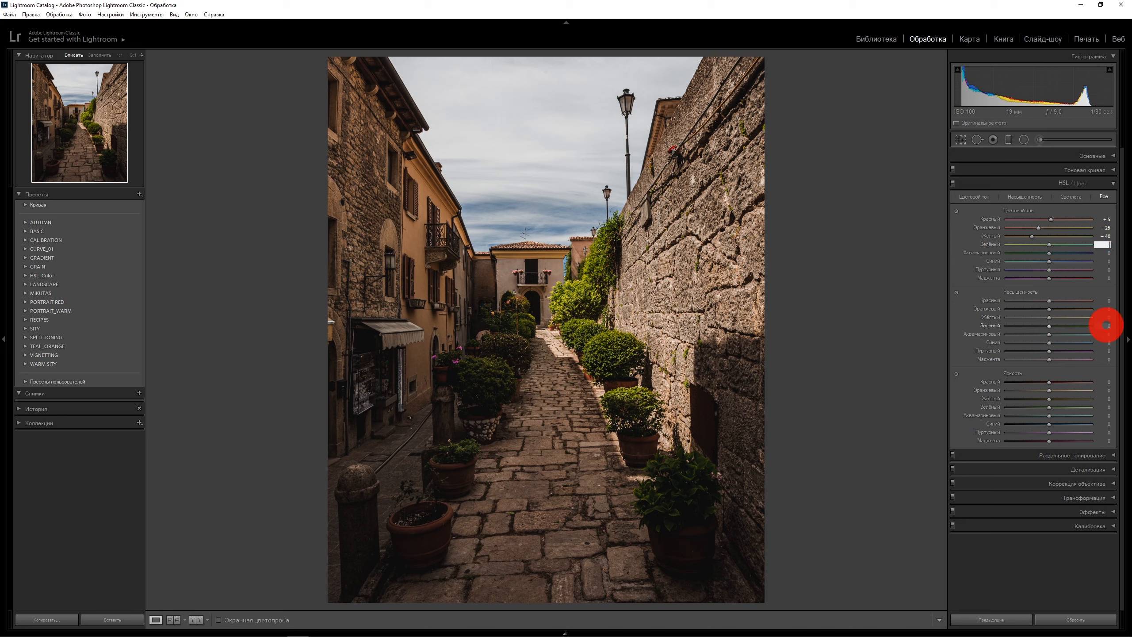
text(-55)
key(Return)
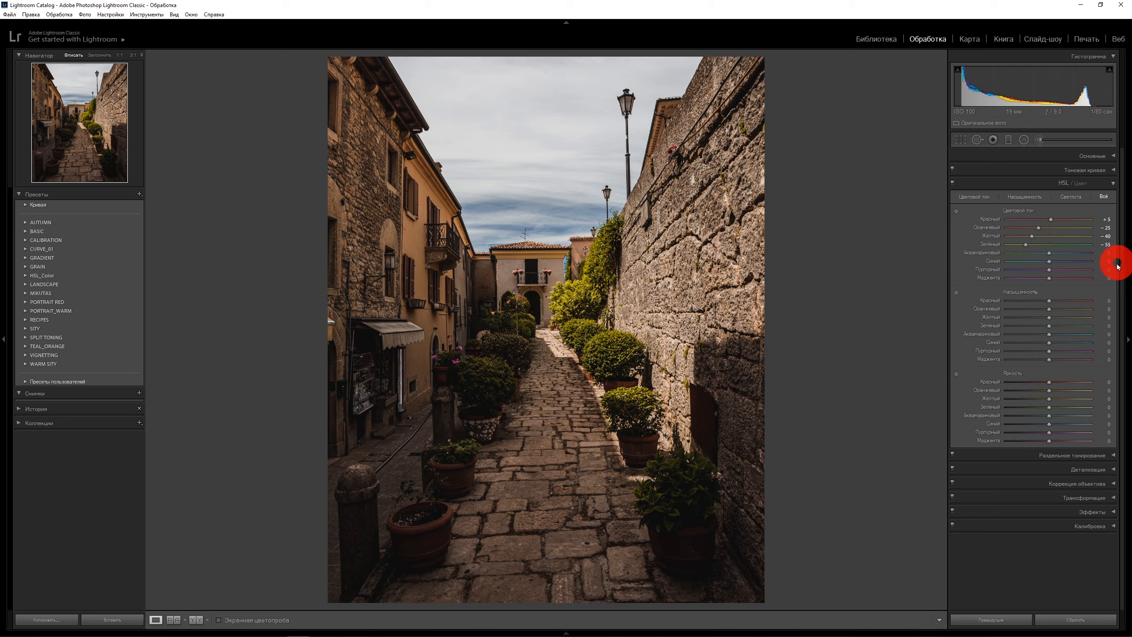
Set the HSL hue of Aqua (Аквамариновый) to +75 and of Blue (Синий) to -15
click(1106, 253)
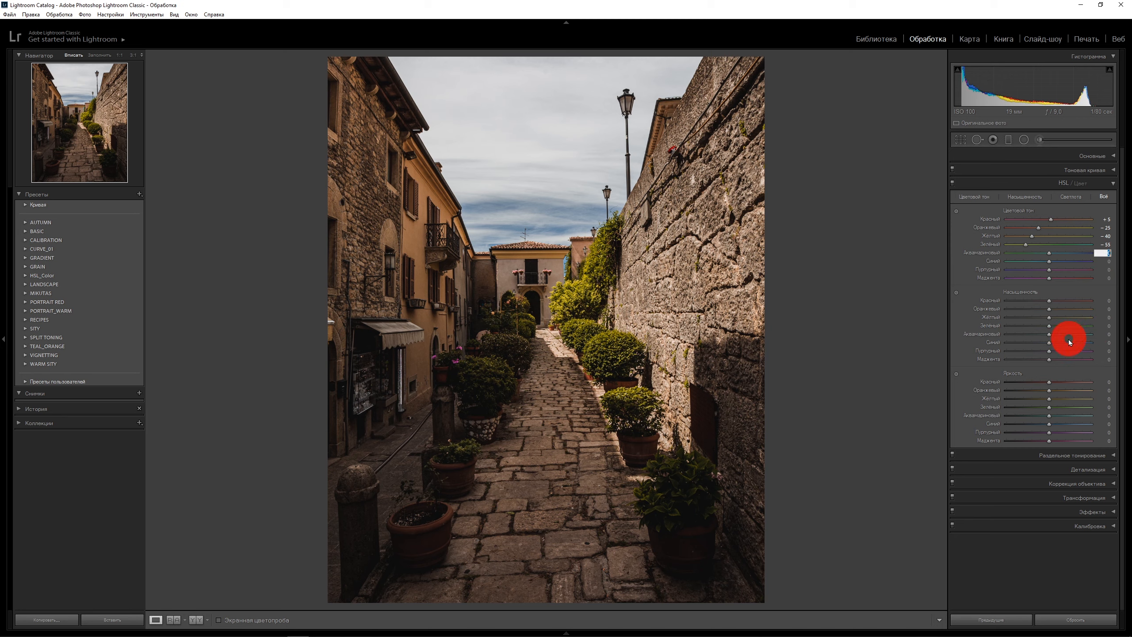
text(+75)
click(1107, 262)
text(-15)
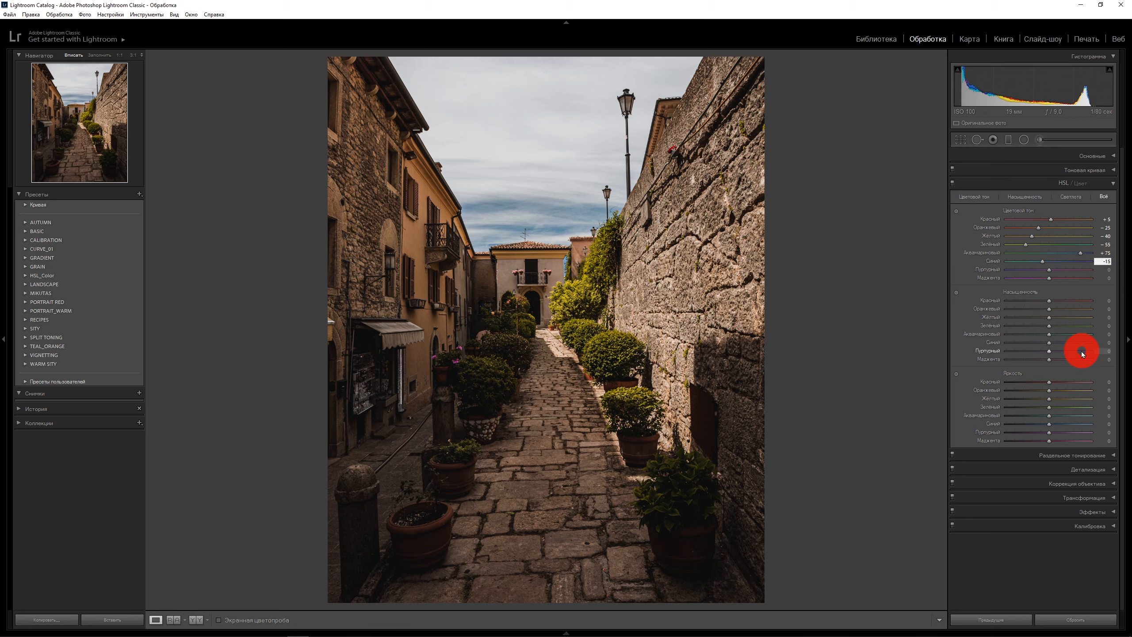
key(Return)
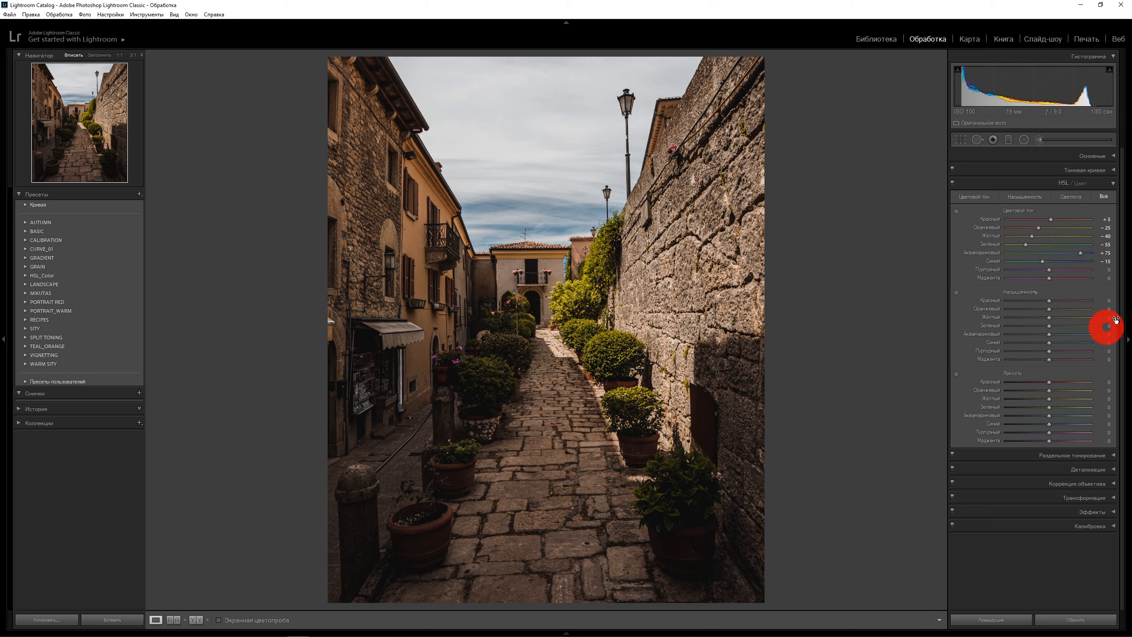
Set the HSL hue of Purple (Пурпурный) to -50 and of Magenta (Маджента) to +50
click(1108, 269)
text(-5)
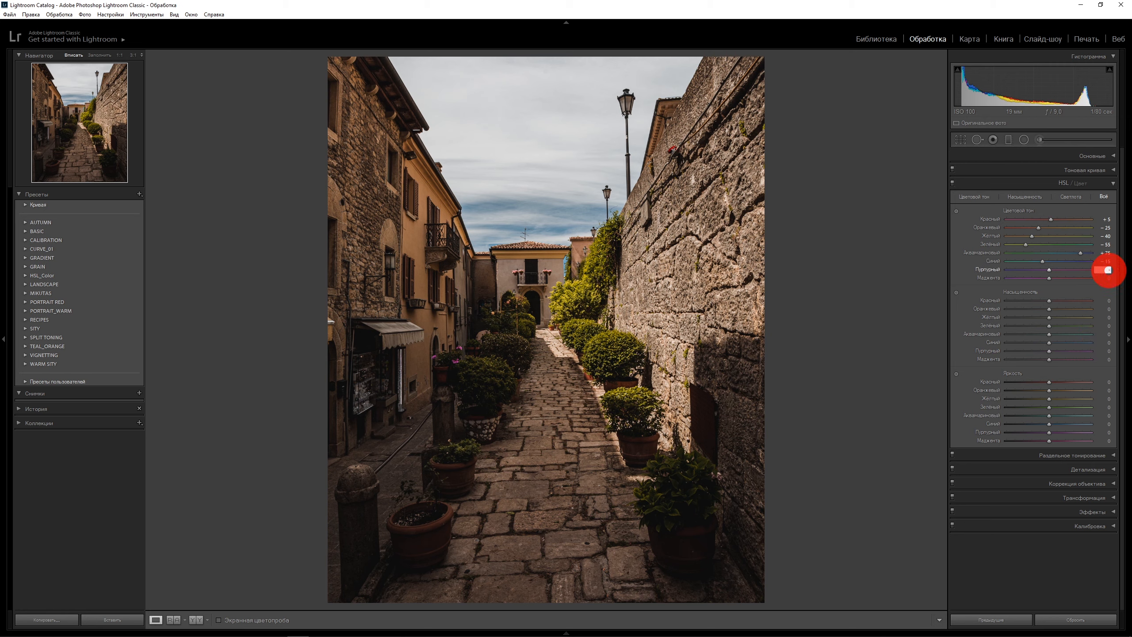
text(0)
click(1108, 278)
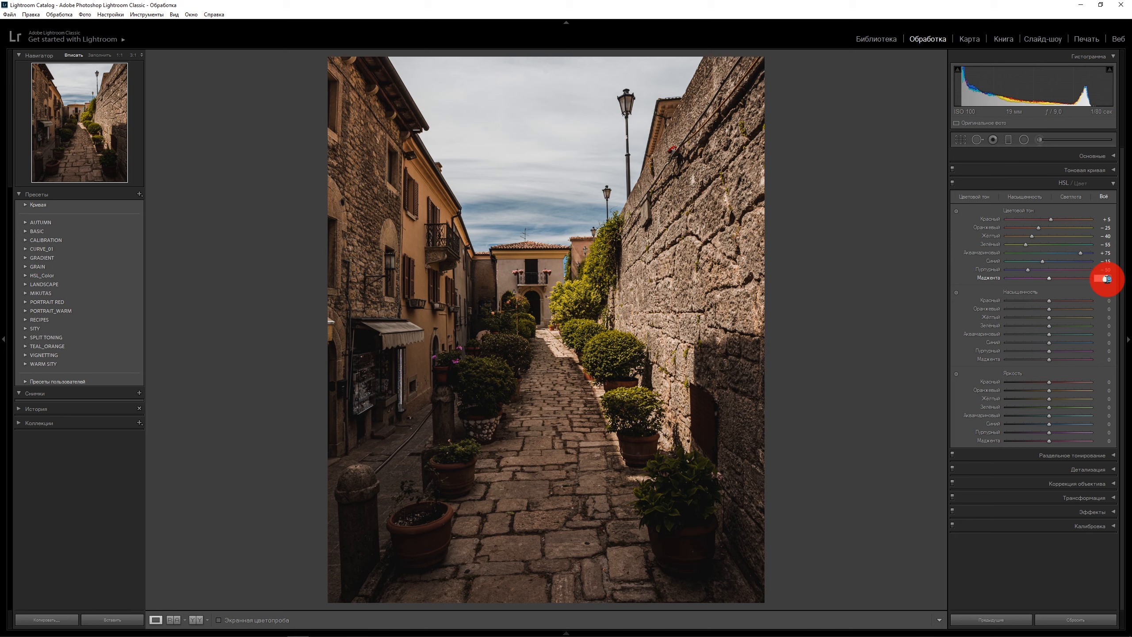
text(50)
key(Return)
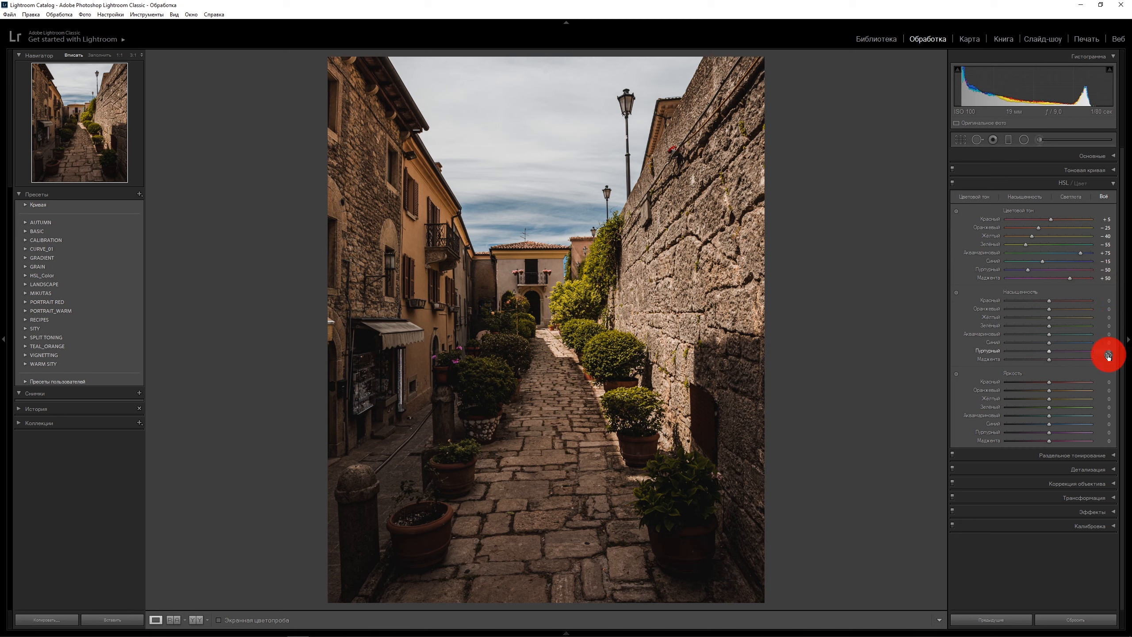
Set the HSL saturation of Red (Красный) to -30 and of Orange (Оранжевый) to -5
click(1106, 302)
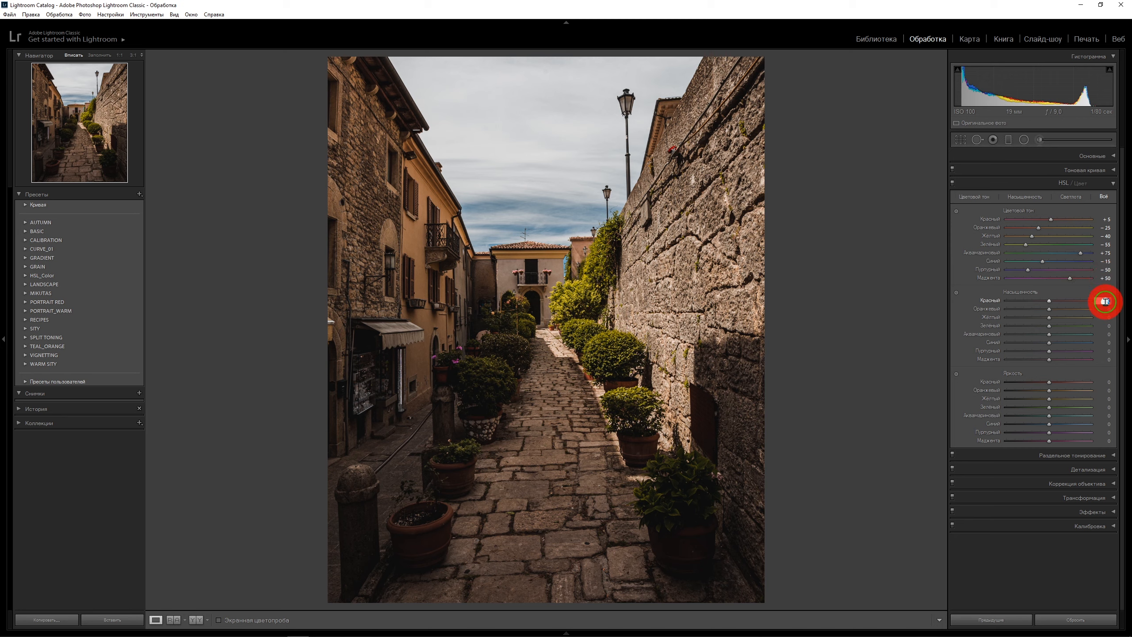
text(-30)
key(Return)
click(1104, 309)
text(-)
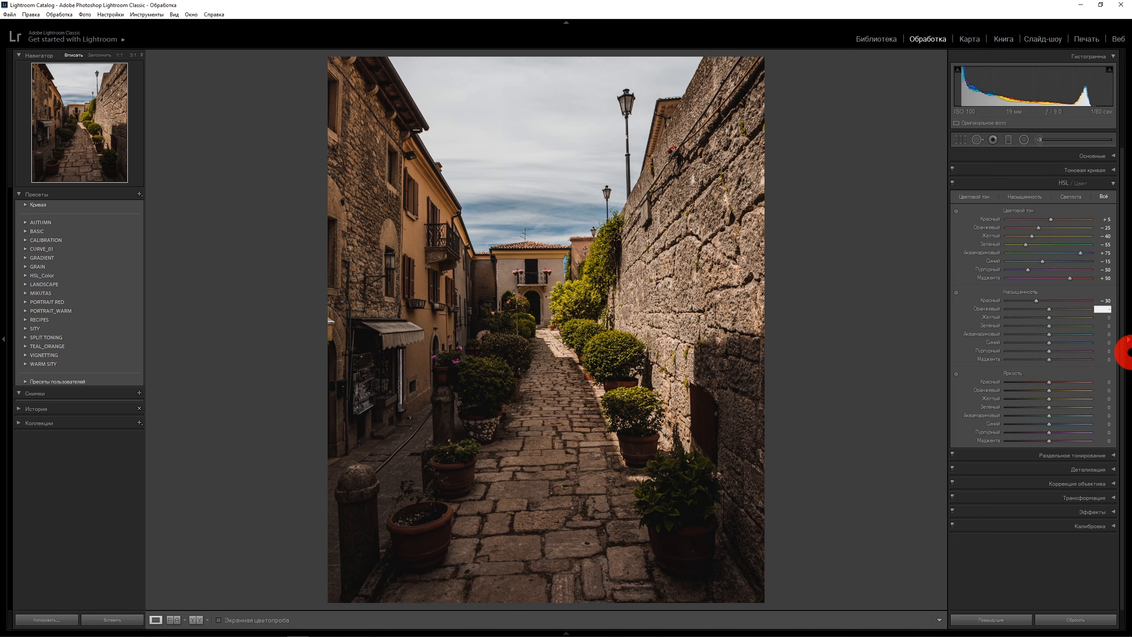
text(5)
key(Return)
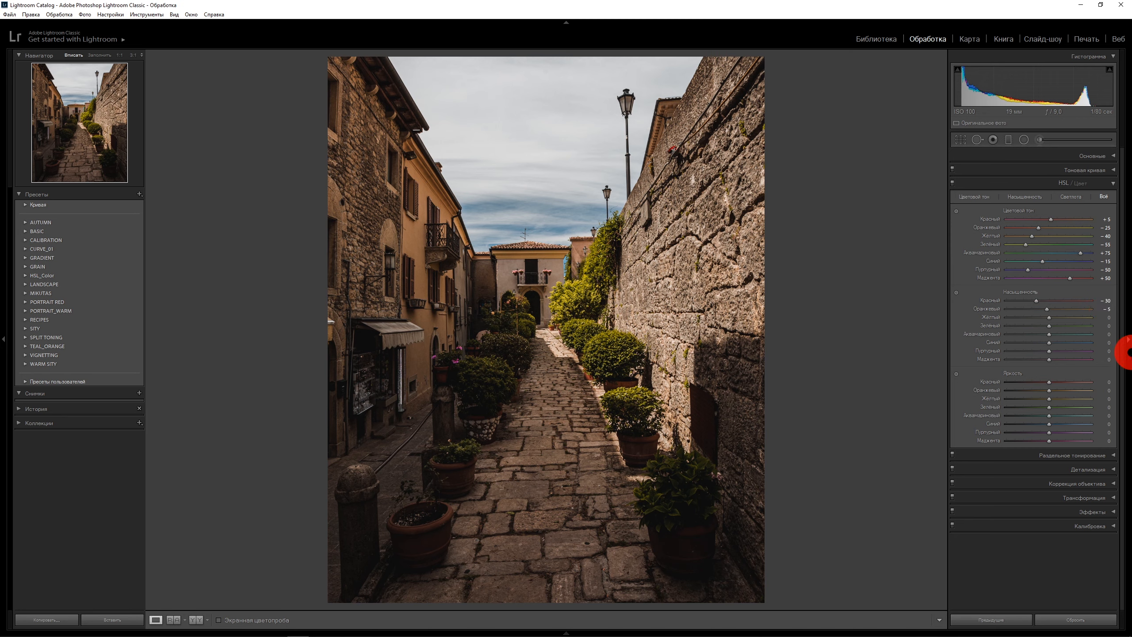
Set the HSL saturation of Yellow (Жёлтый) to -50 and of Green (Зелёный) to -35
click(1106, 317)
text(-50)
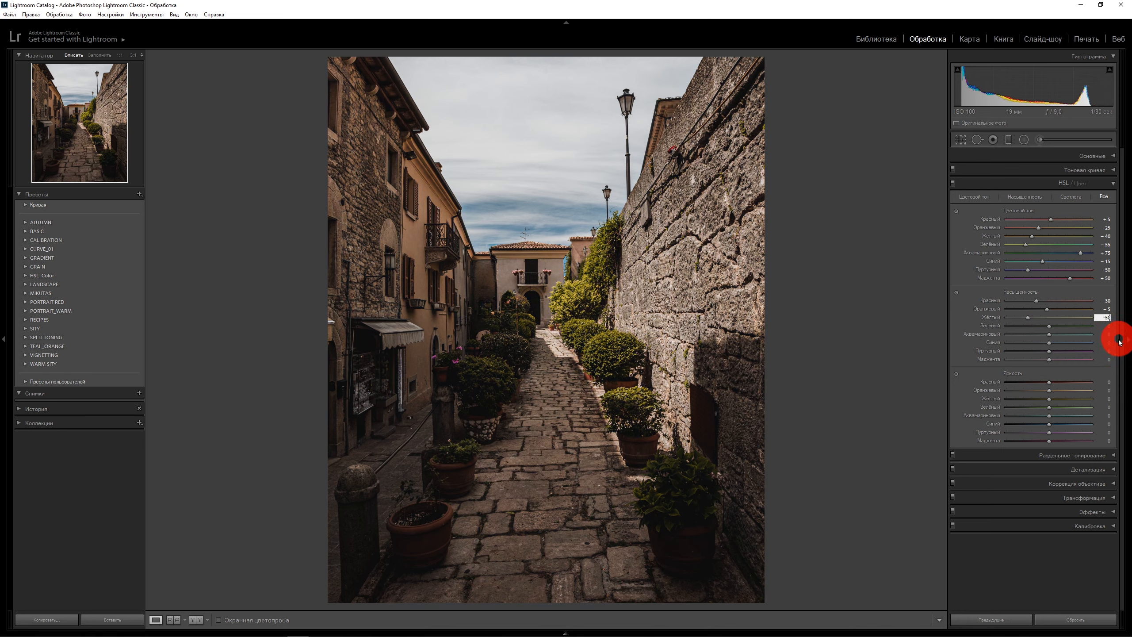
key(Return)
click(1108, 326)
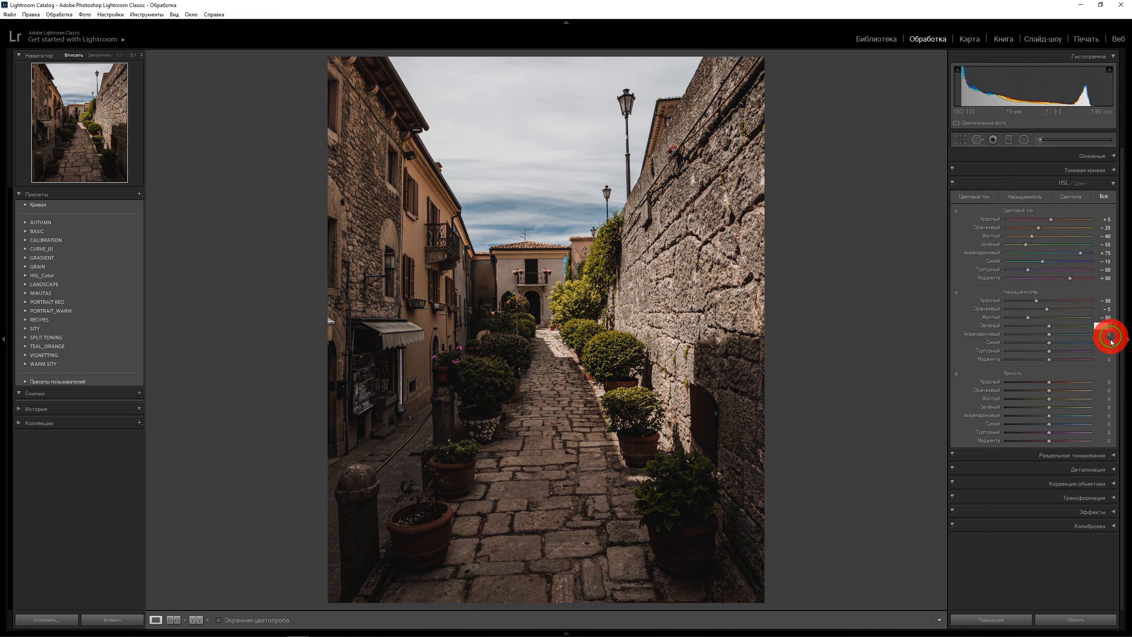
text(-35)
key(Return)
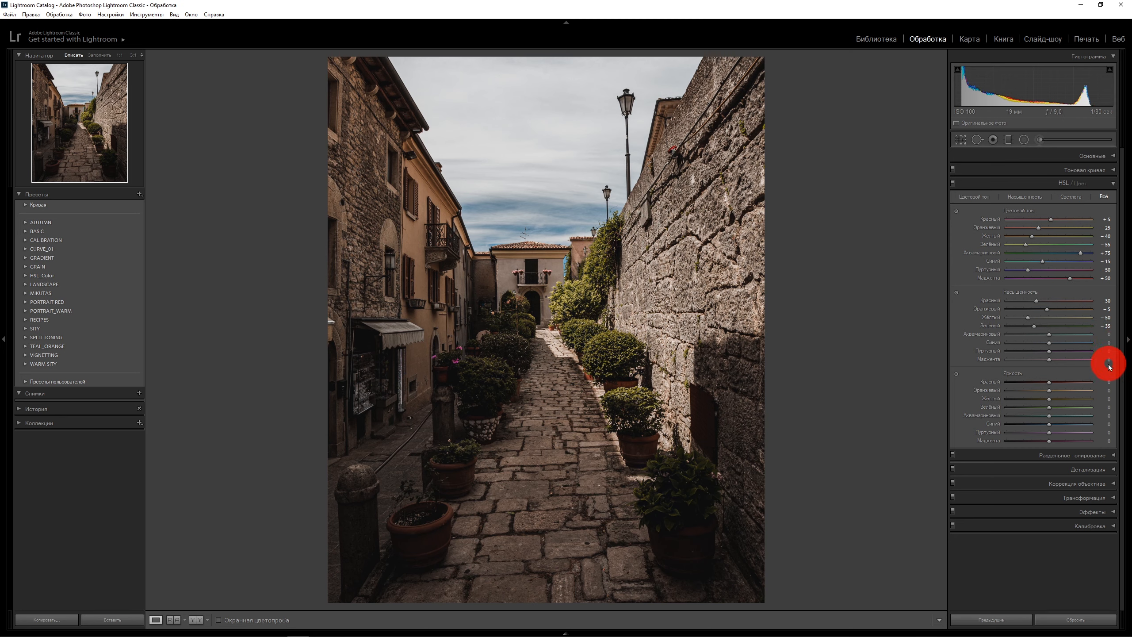
Set the HSL saturation of Aqua (Аквамариновый) to -70 and of Blue (Синий) to -55
click(1107, 334)
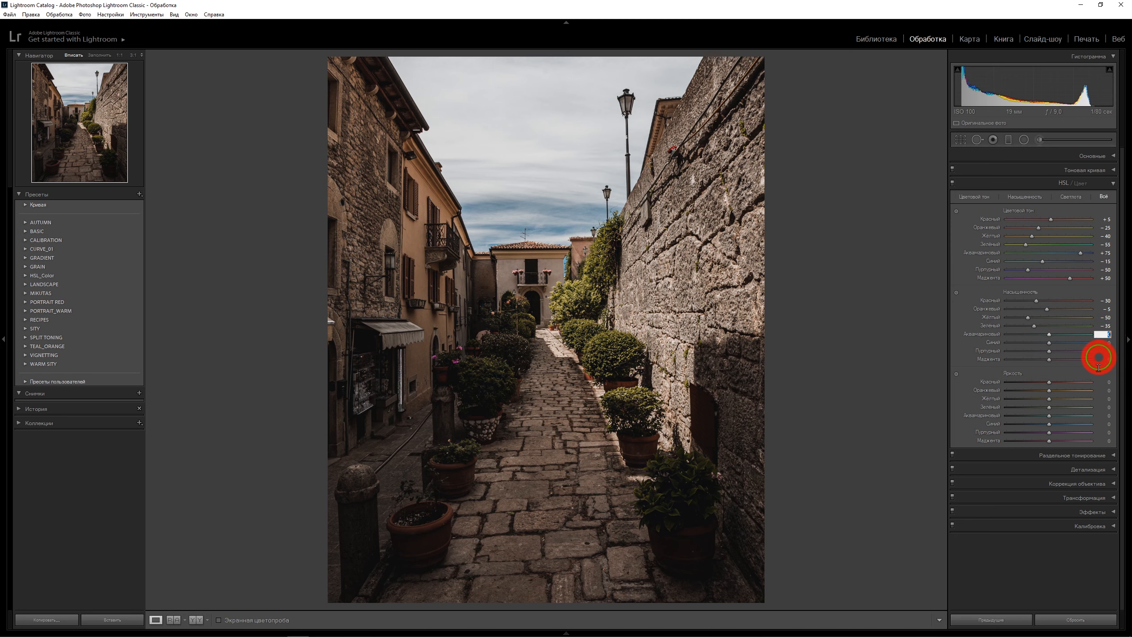
text(-70)
key(Return)
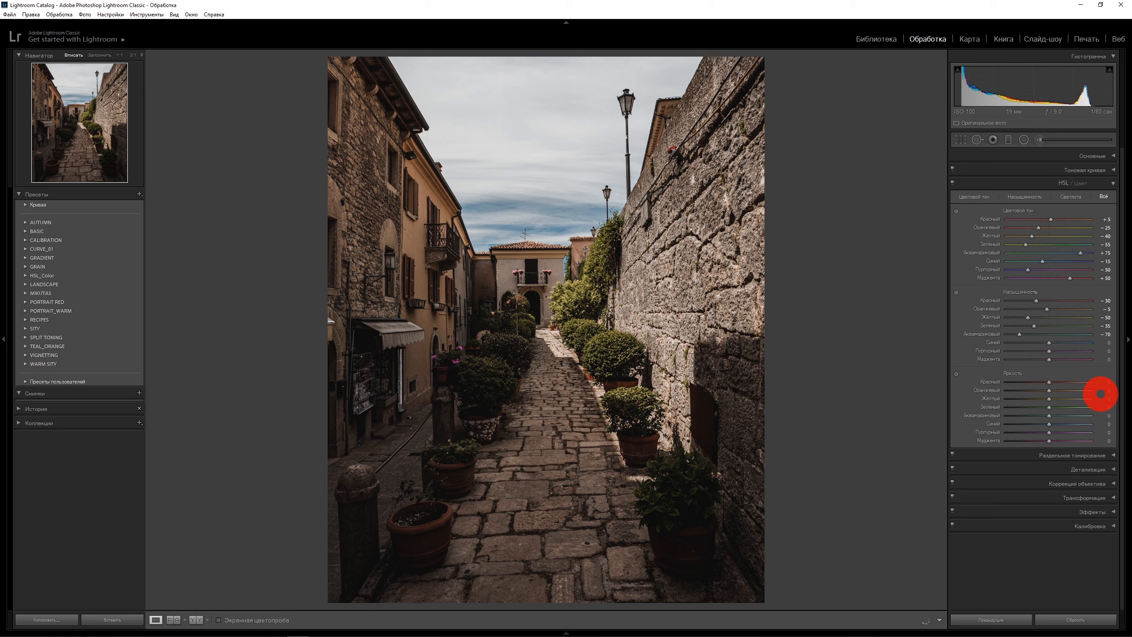
click(1107, 342)
text(-5)
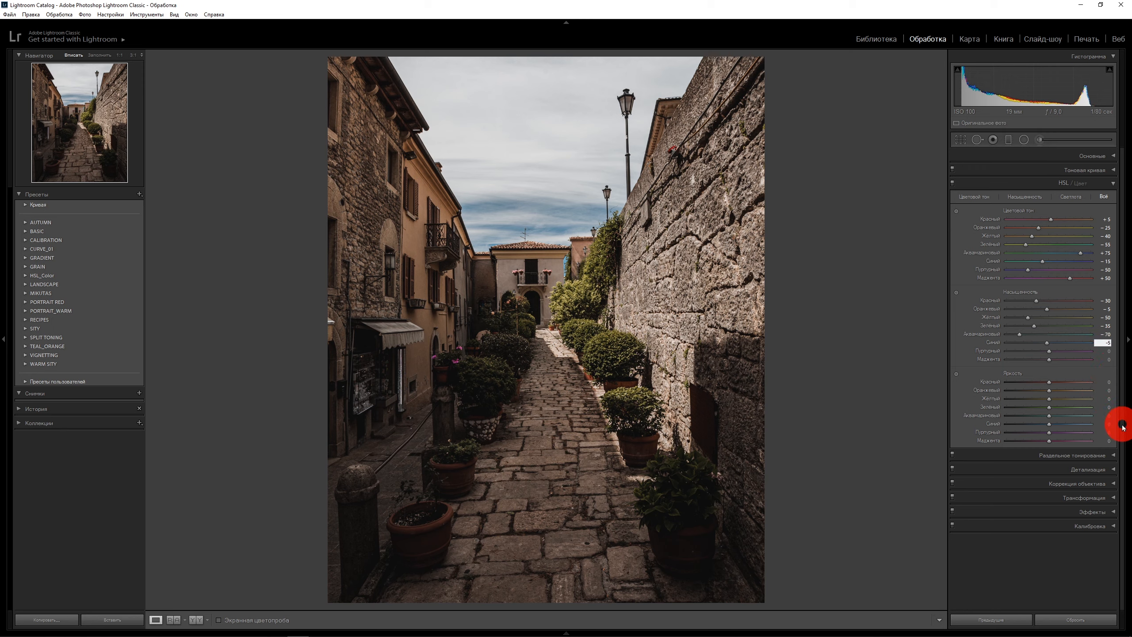
text(5)
key(Return)
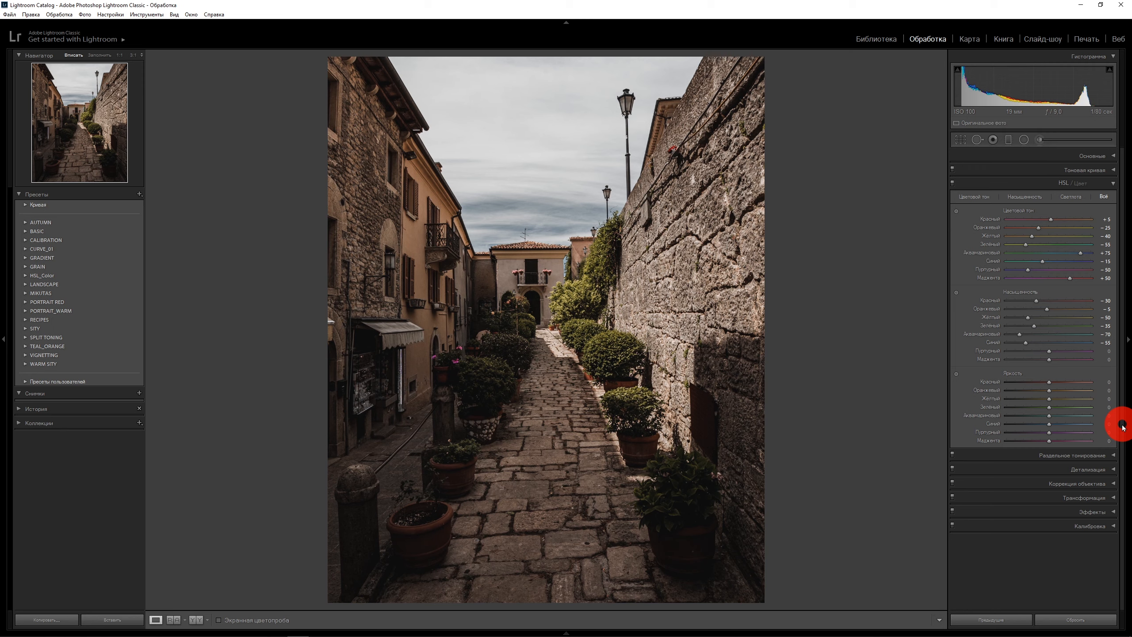
Set the HSL saturation of both Purple (Пурпурный) and Magenta (Маджента) to -30
click(1107, 350)
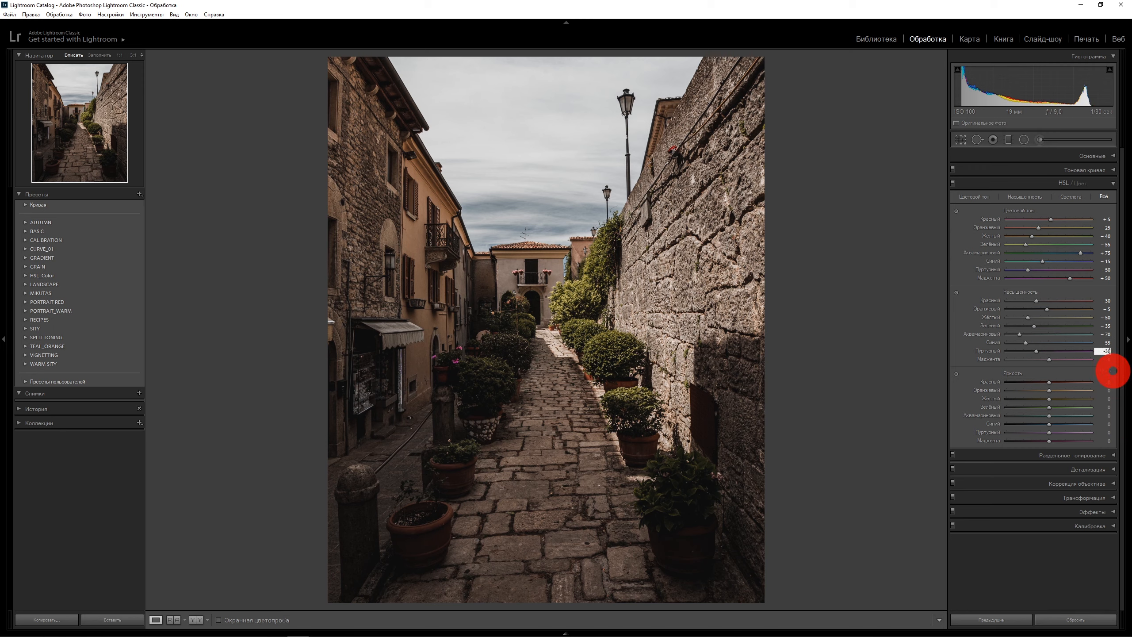
text(-30)
key(Tab)
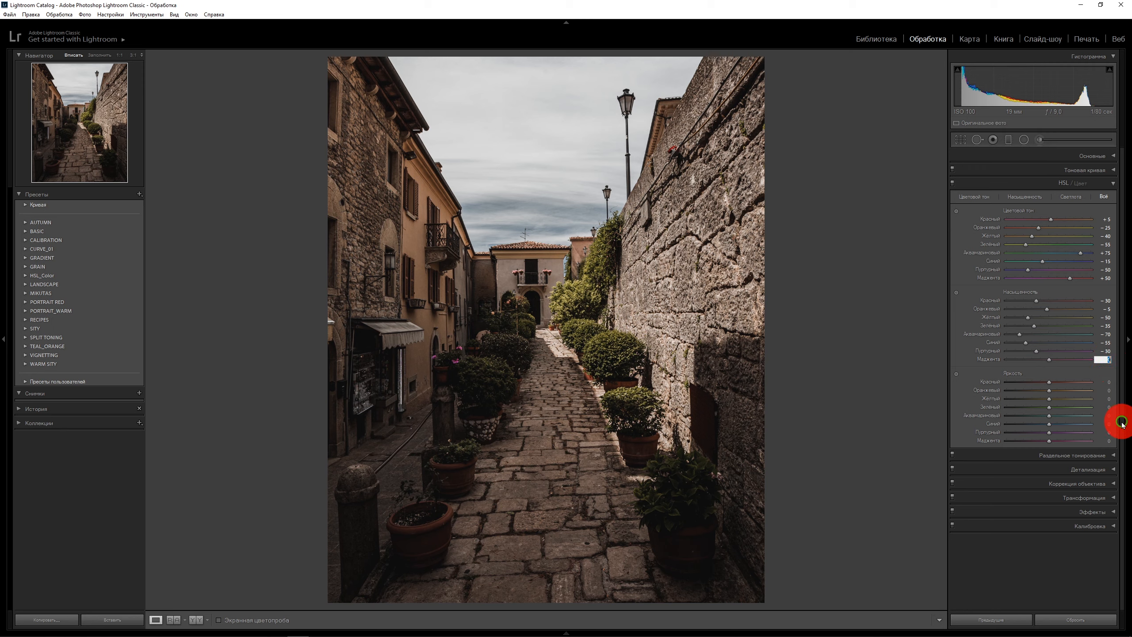
text(-30)
key(Return)
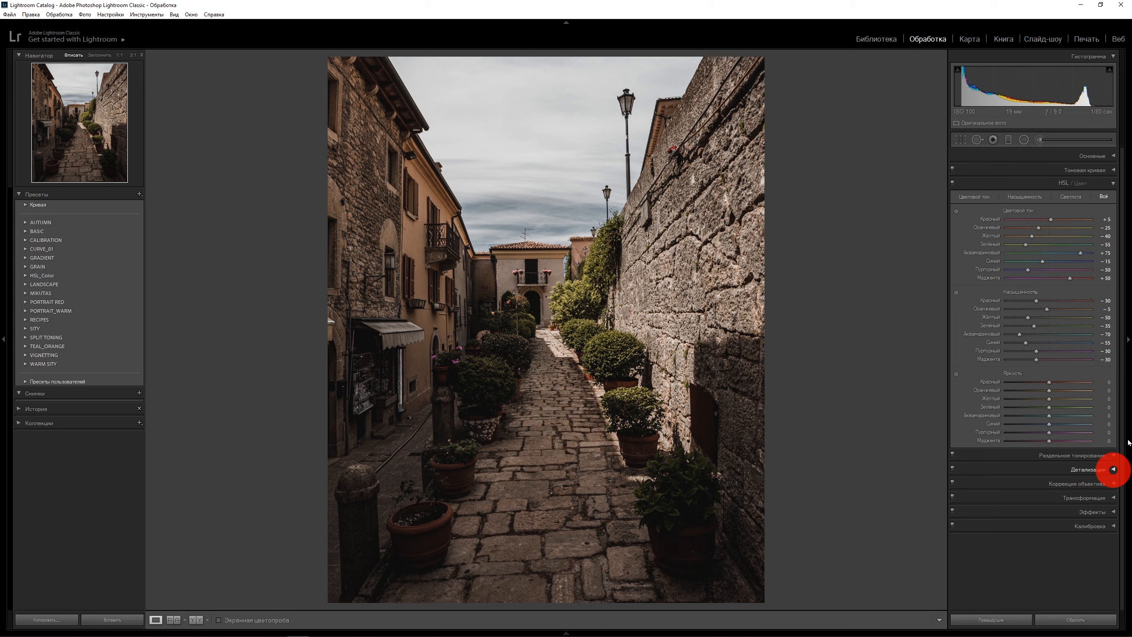
Set the HSL luminance (Яркость) of Blue (Синий) to -10 and close the HSL settings
click(1109, 425)
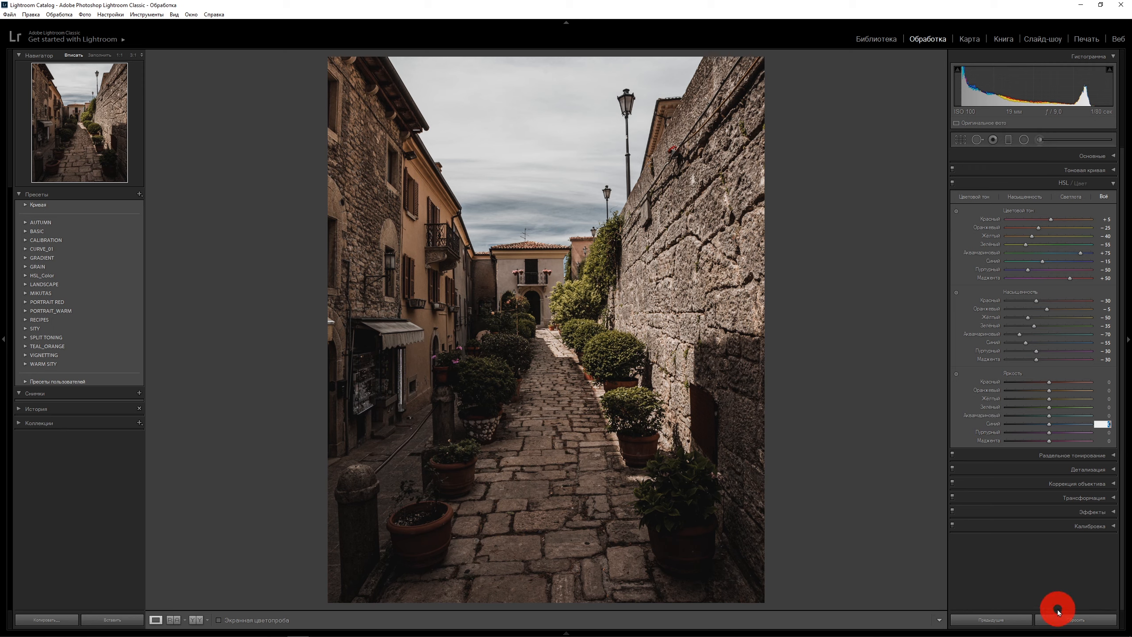
text(-10)
key(Return)
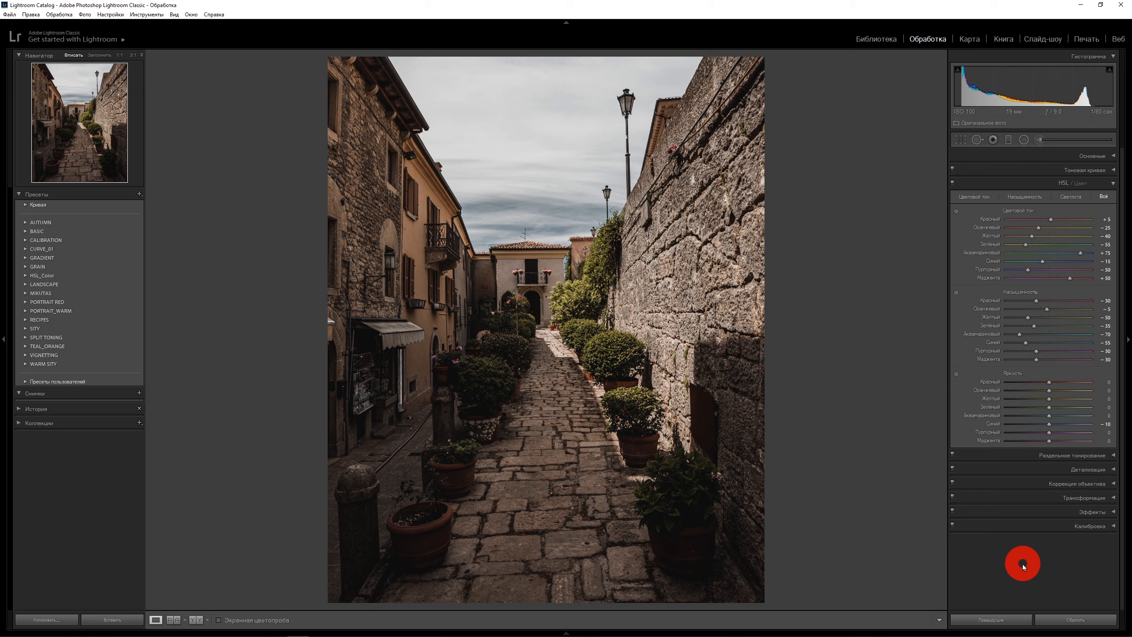
click(1112, 183)
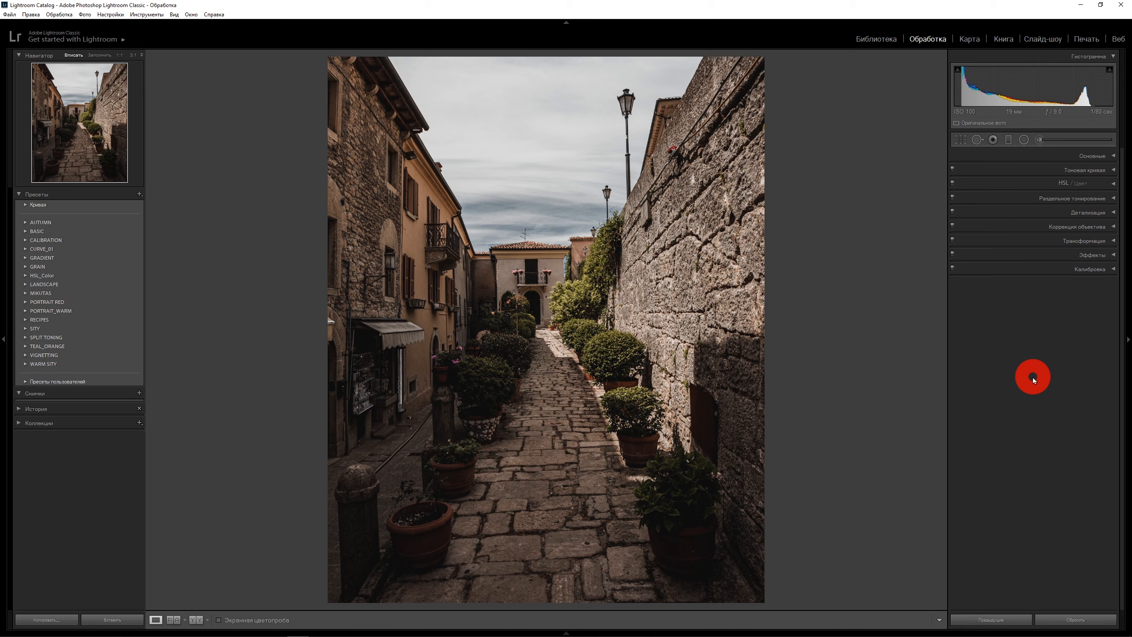
Set the sharpening amount (Значение) to 50 and its radius (Радиус) to 0.9 in the Detail settings
click(1112, 213)
click(1100, 233)
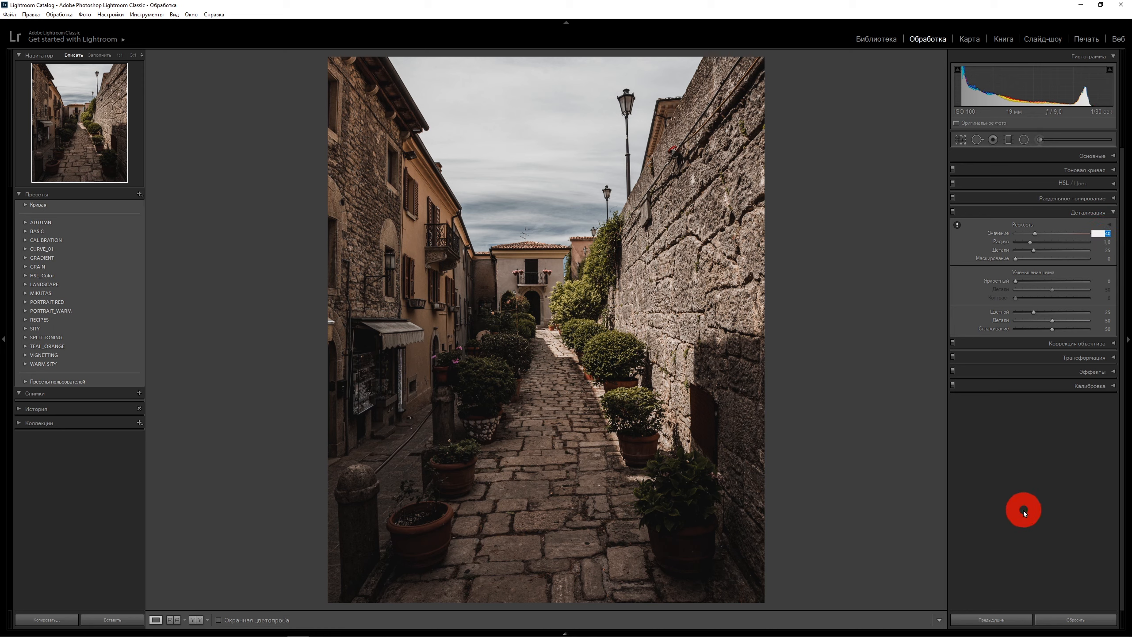
text(5)
key(Return)
click(1102, 242)
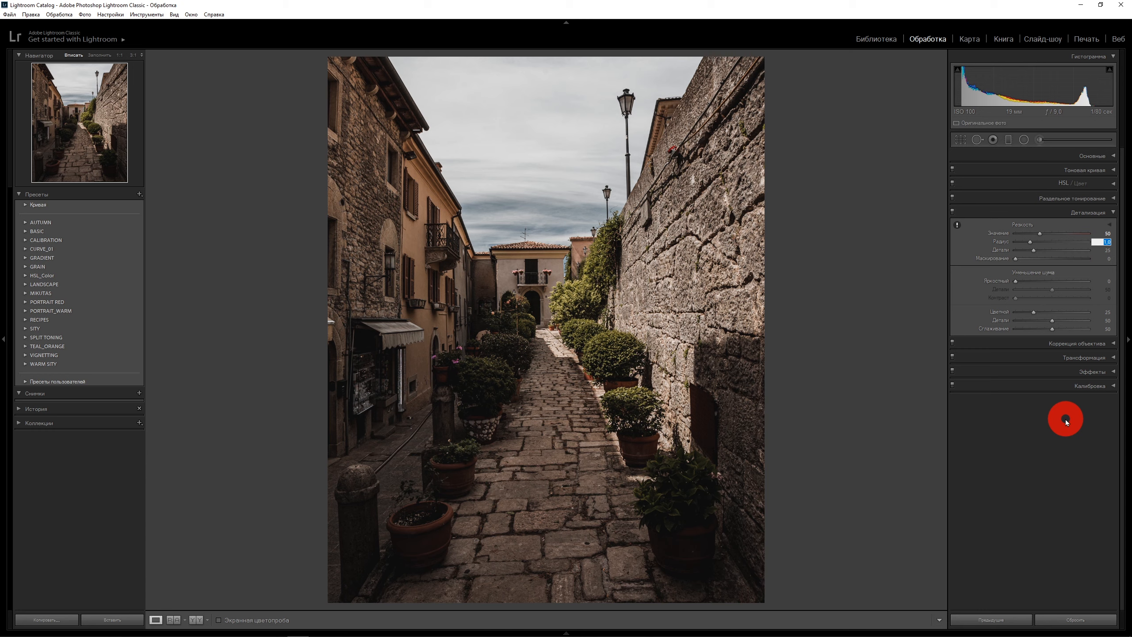
key(Down)
key(Return)
Set the sharpening detail (Детали) to 50 and masking (Маскирование) to 25, then close the Detail settings
click(1106, 250)
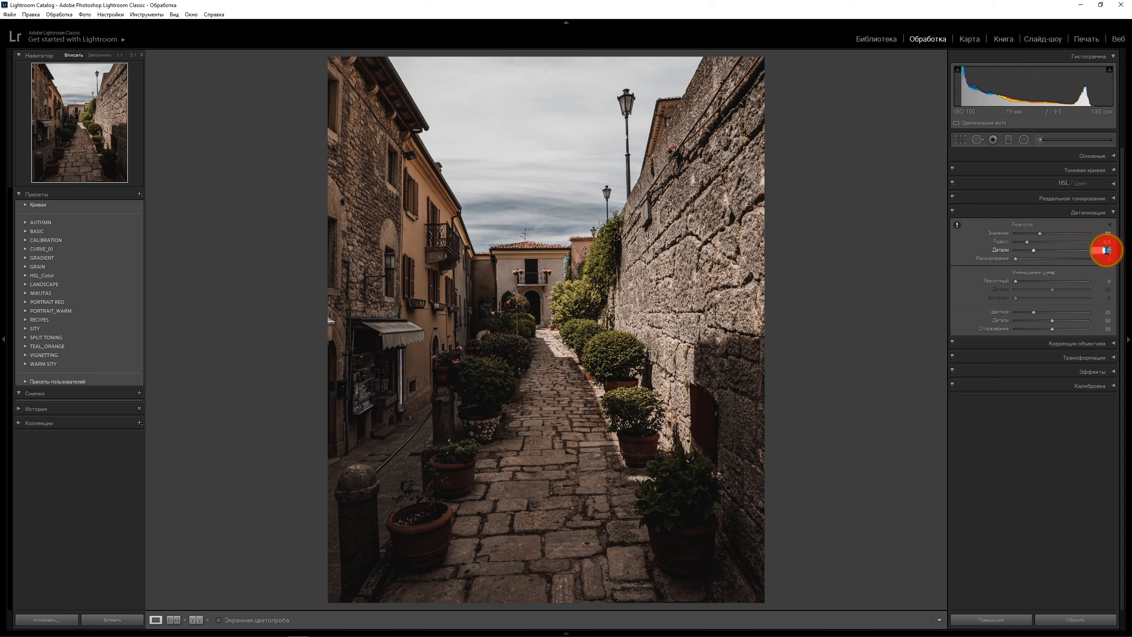
text(5)
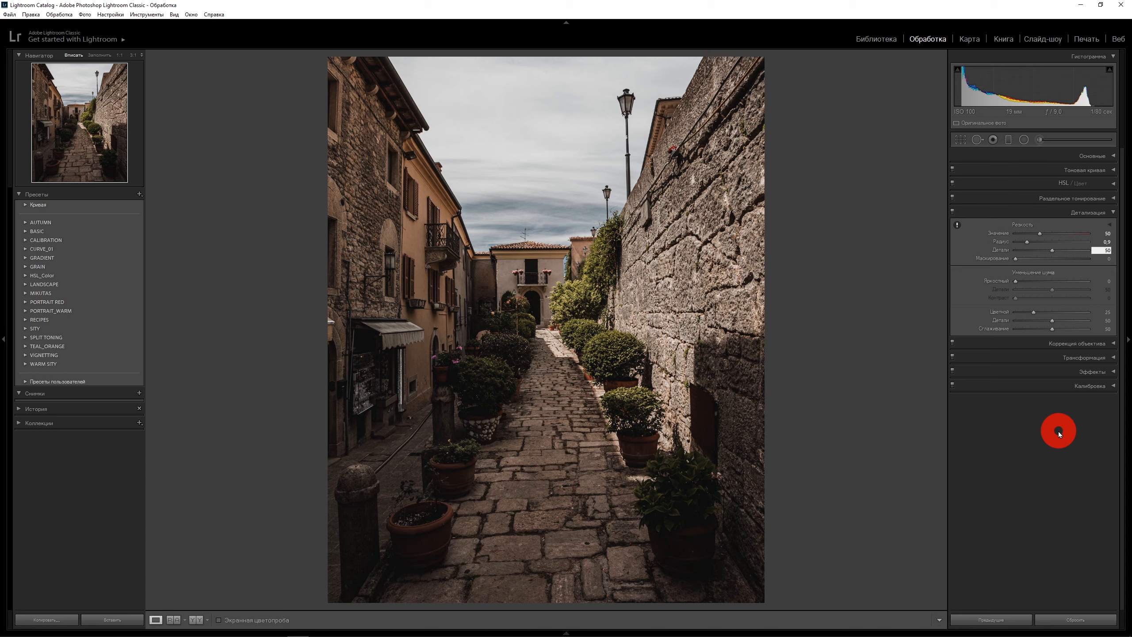
key(Return)
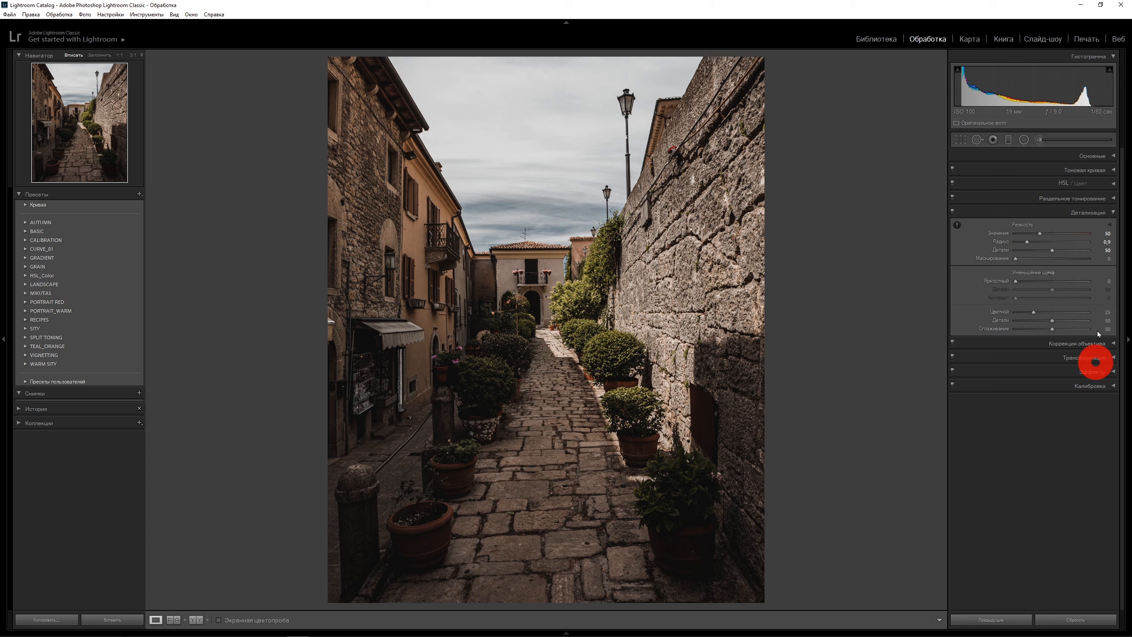
click(1106, 258)
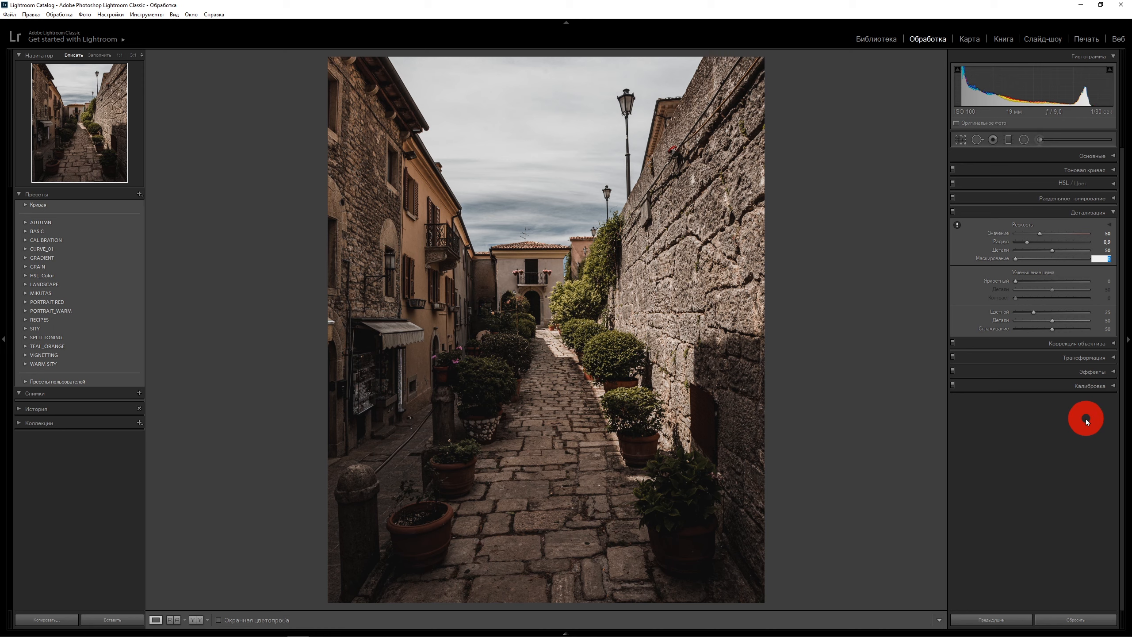
text(25)
key(Return)
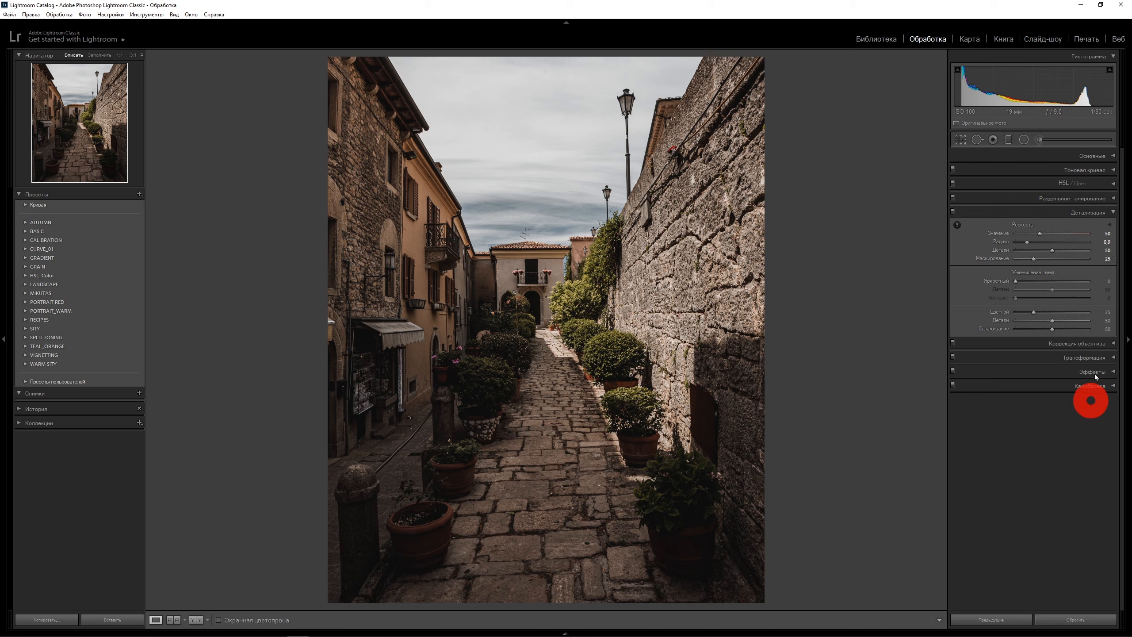
click(1111, 214)
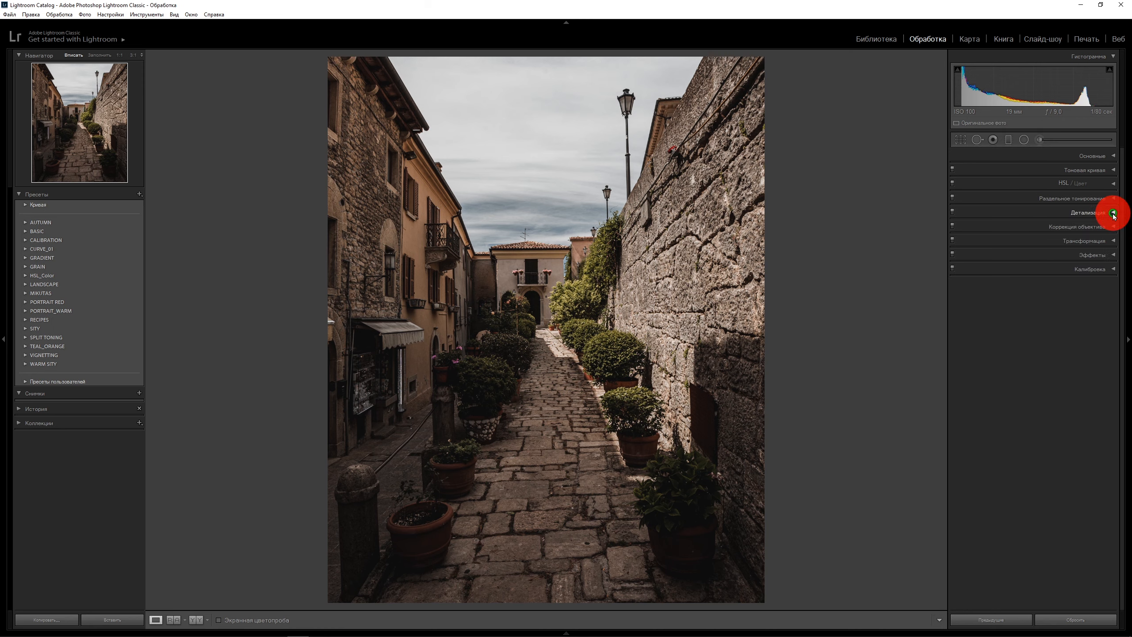
Enable the lens profile correction (Включить профиль коррекции) for the photo
click(1111, 226)
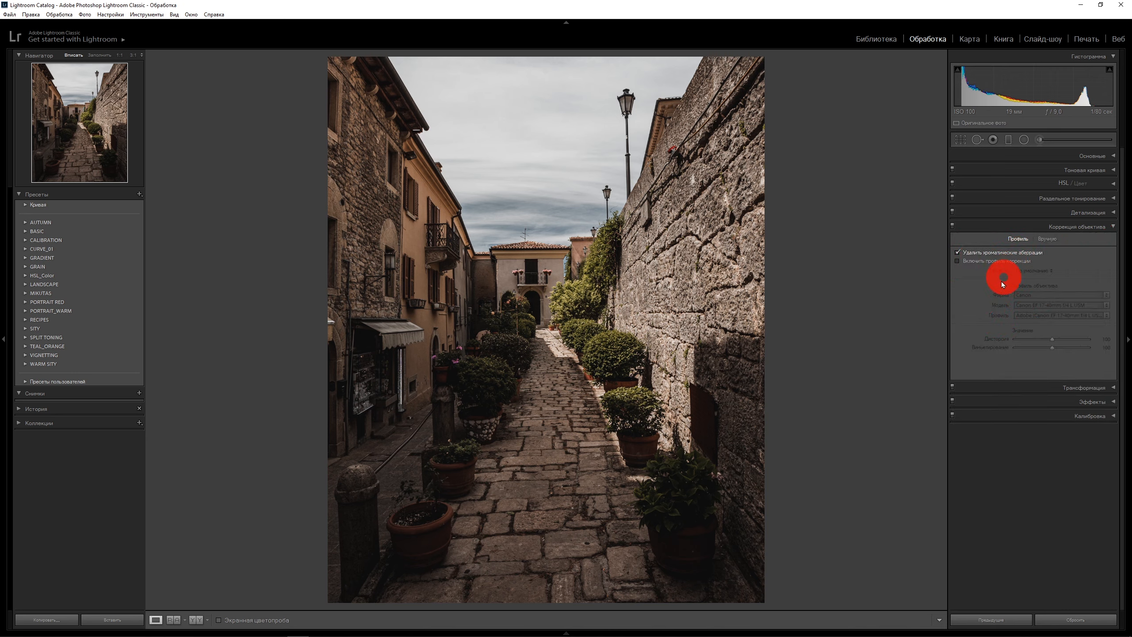
click(957, 261)
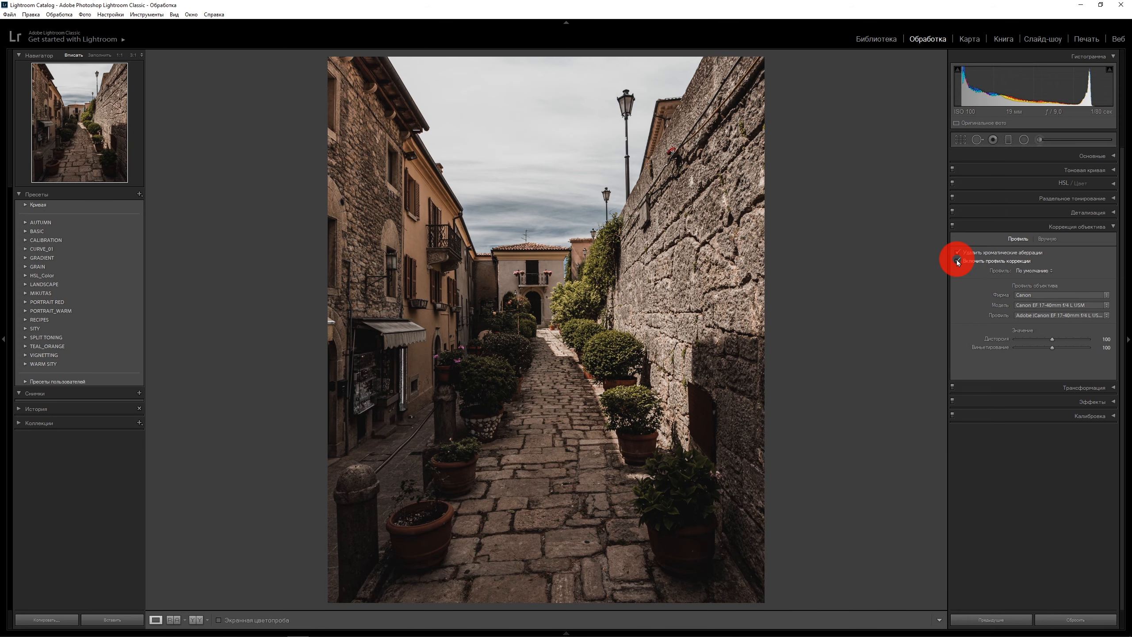
click(1113, 227)
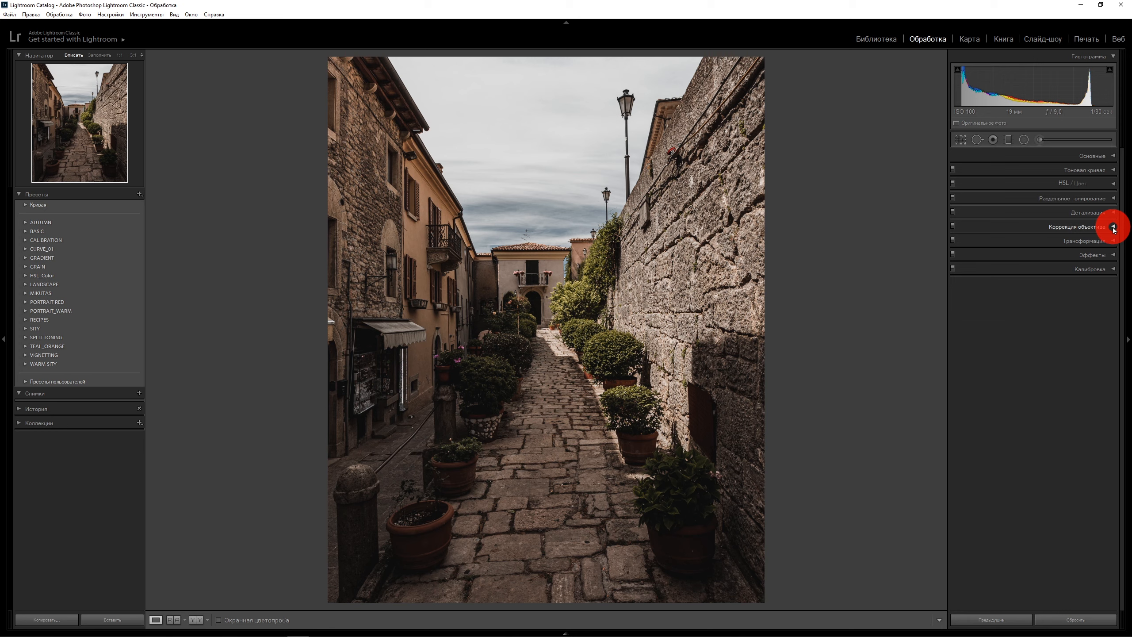
Set the post-crop vignette amount (Значение) to -5 and its midpoint (Центральная область) to 40
click(1113, 255)
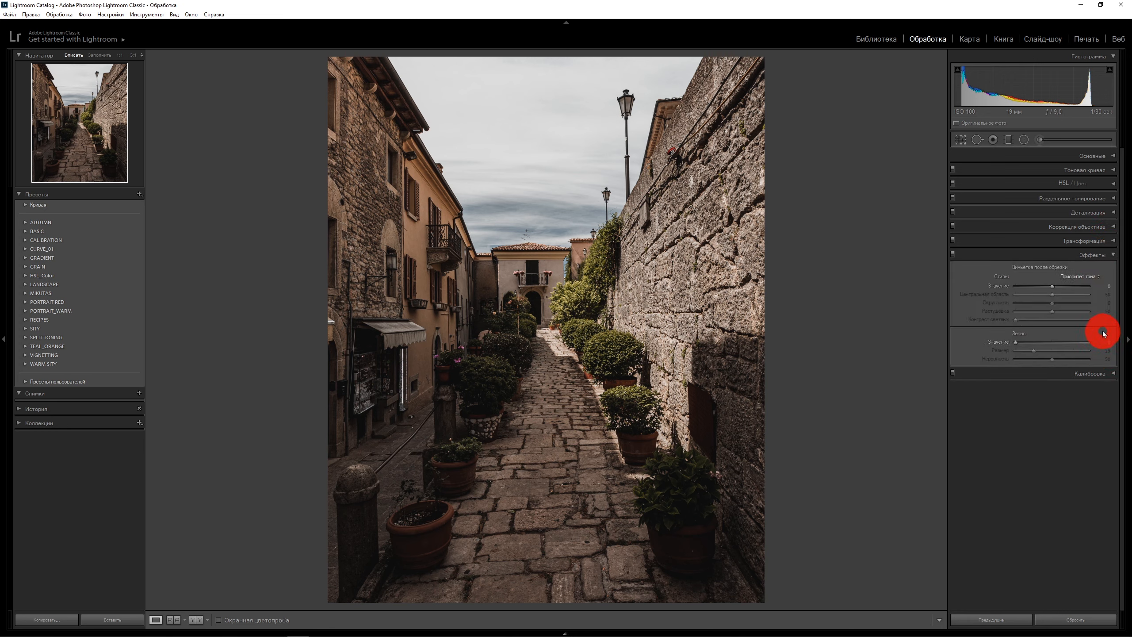
click(1101, 286)
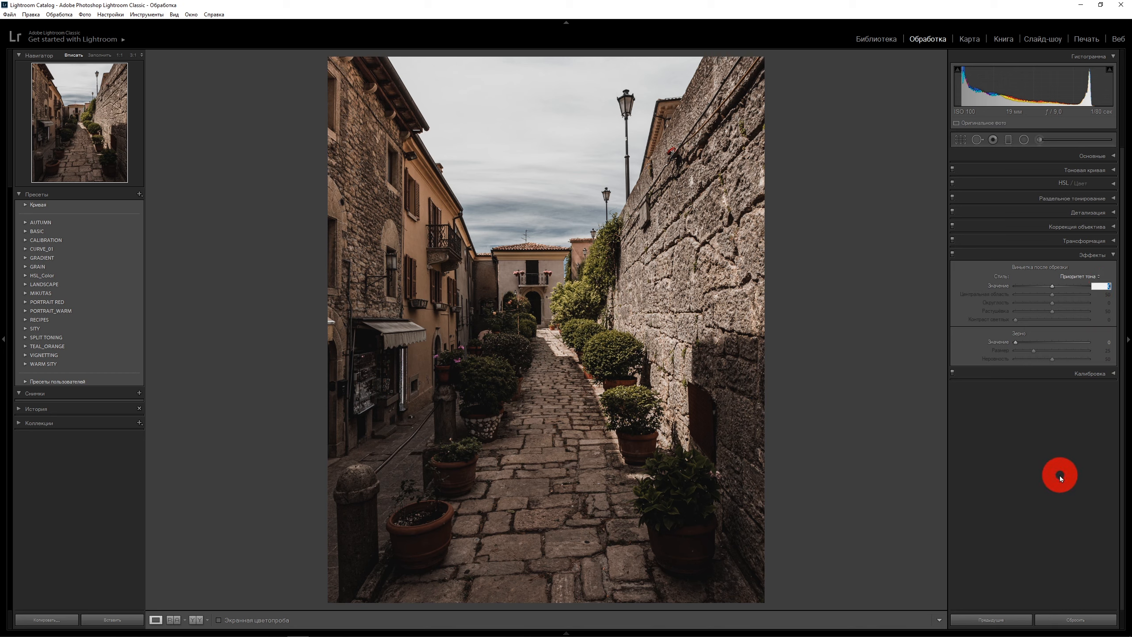
text(-5)
key(Return)
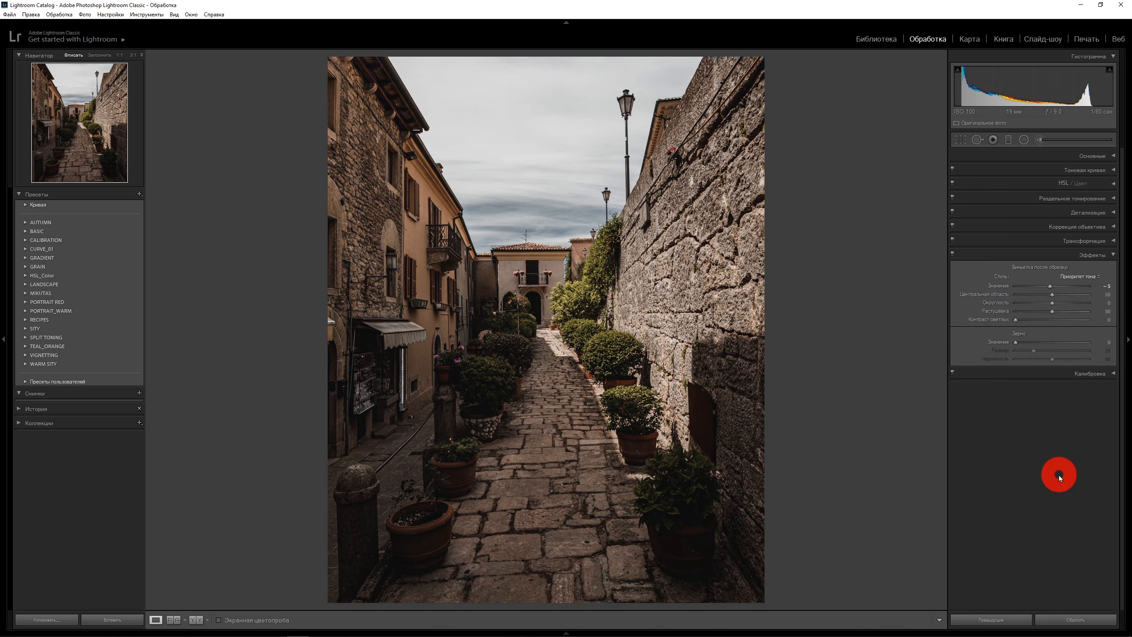
click(1108, 295)
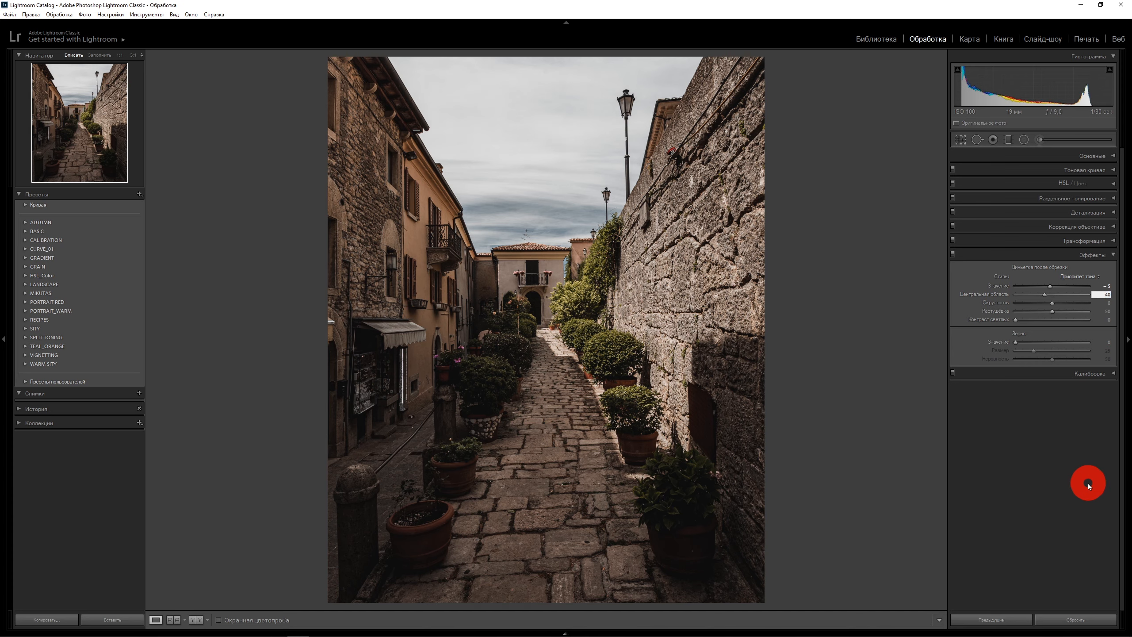
text(40)
key(Return)
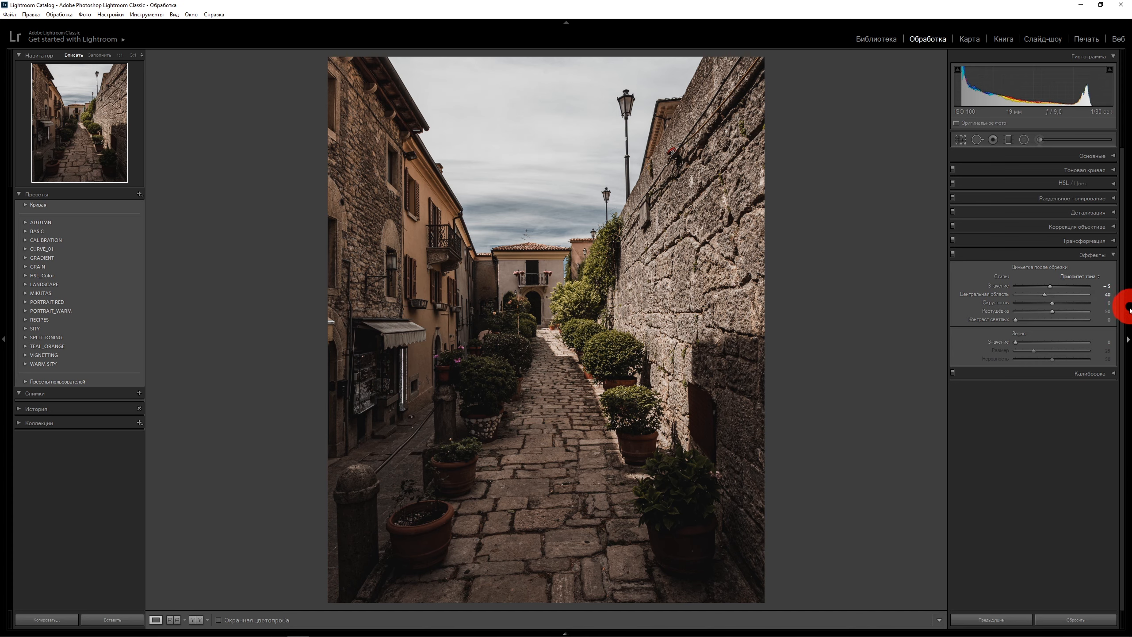
Set the post-crop vignette roundness (Округлость) to -70 and its feather (Растушёвка) to 55
click(1108, 304)
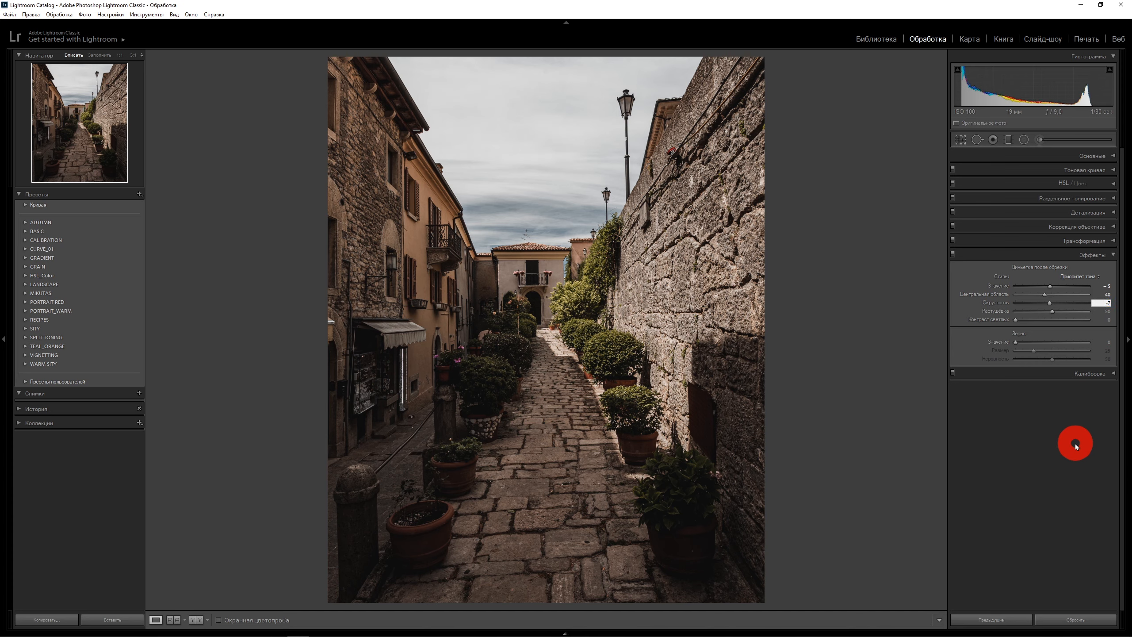
text(-70)
key(Return)
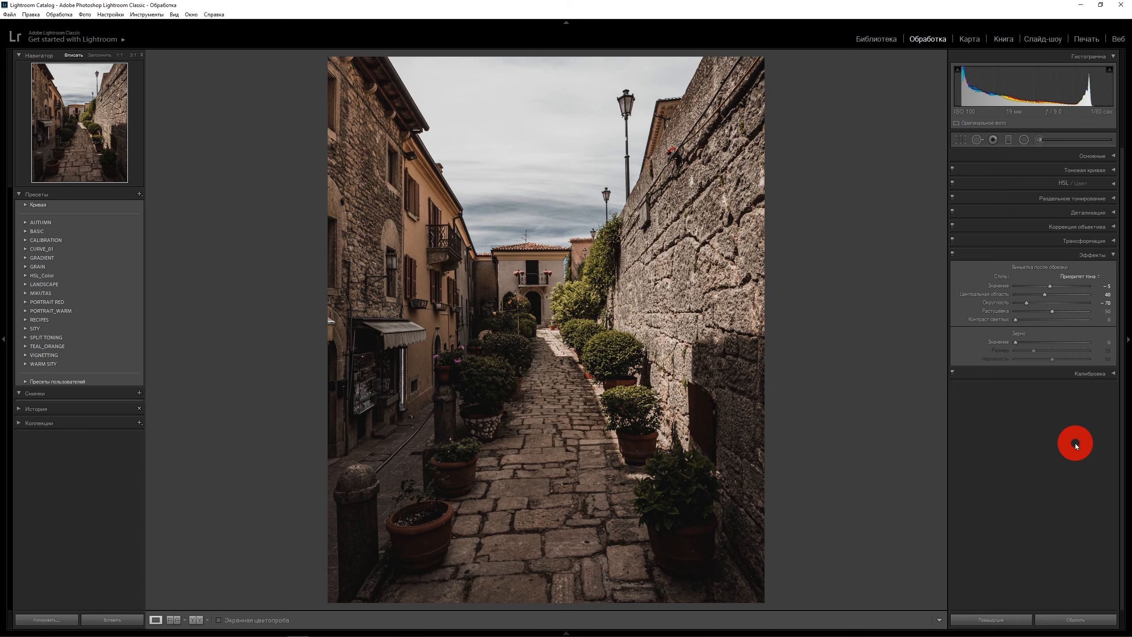
click(1104, 311)
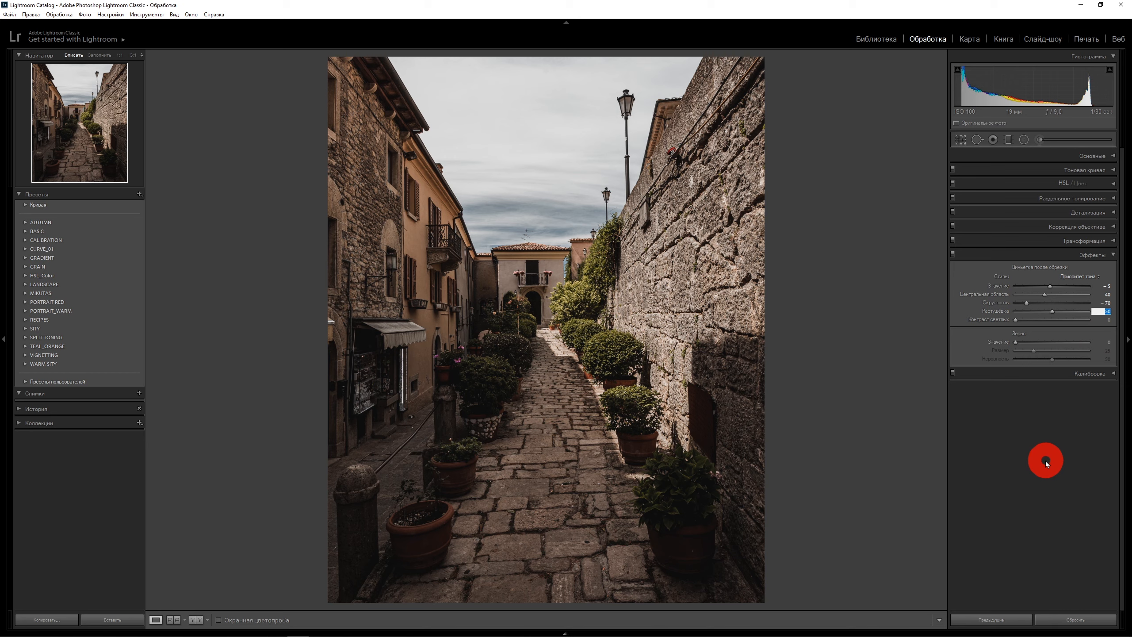
text(55)
key(Return)
Add film grain (Зерно) with an amount of 7 and close the Effects settings
click(1105, 344)
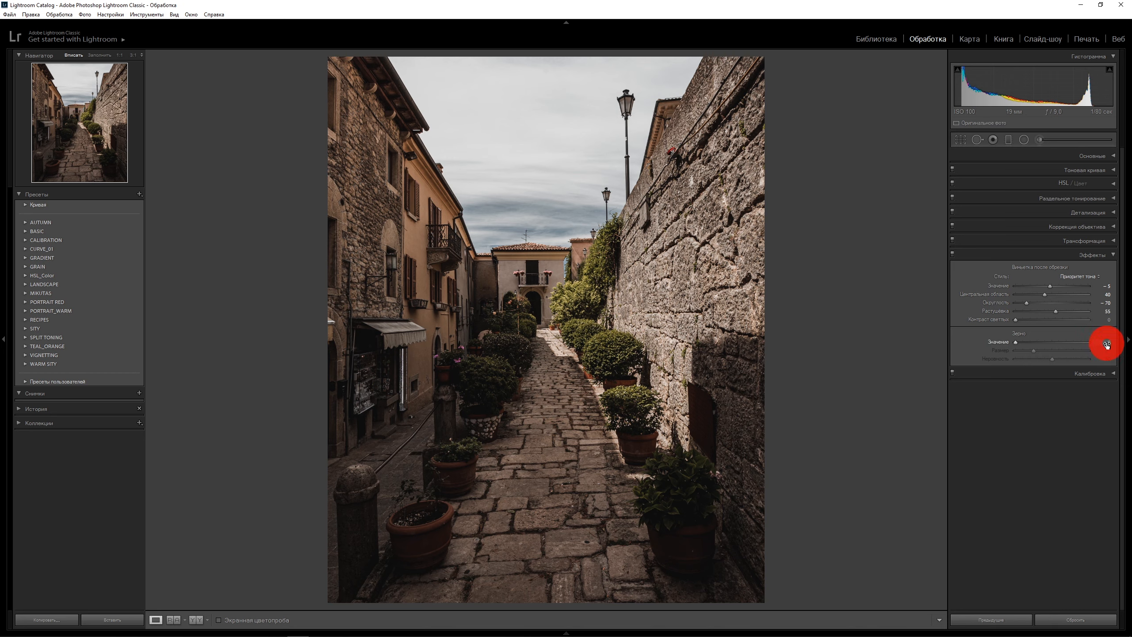
text(7)
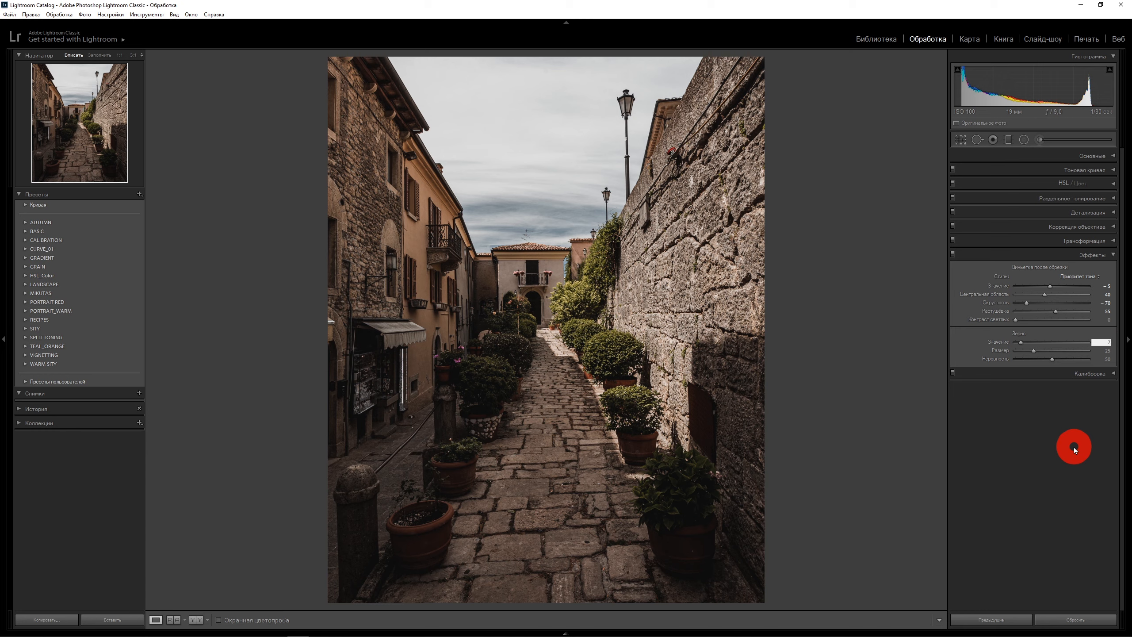
key(Return)
click(1105, 254)
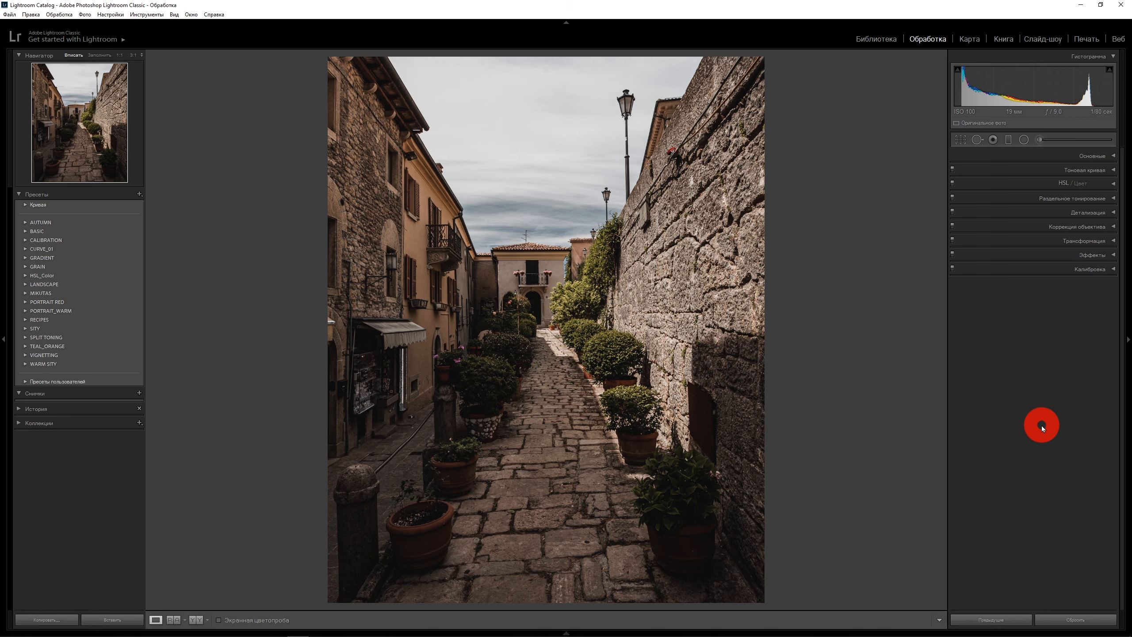
In the camera calibration (Калибровка), set the blue primary hue (Цветовой тон) to -25
click(1112, 269)
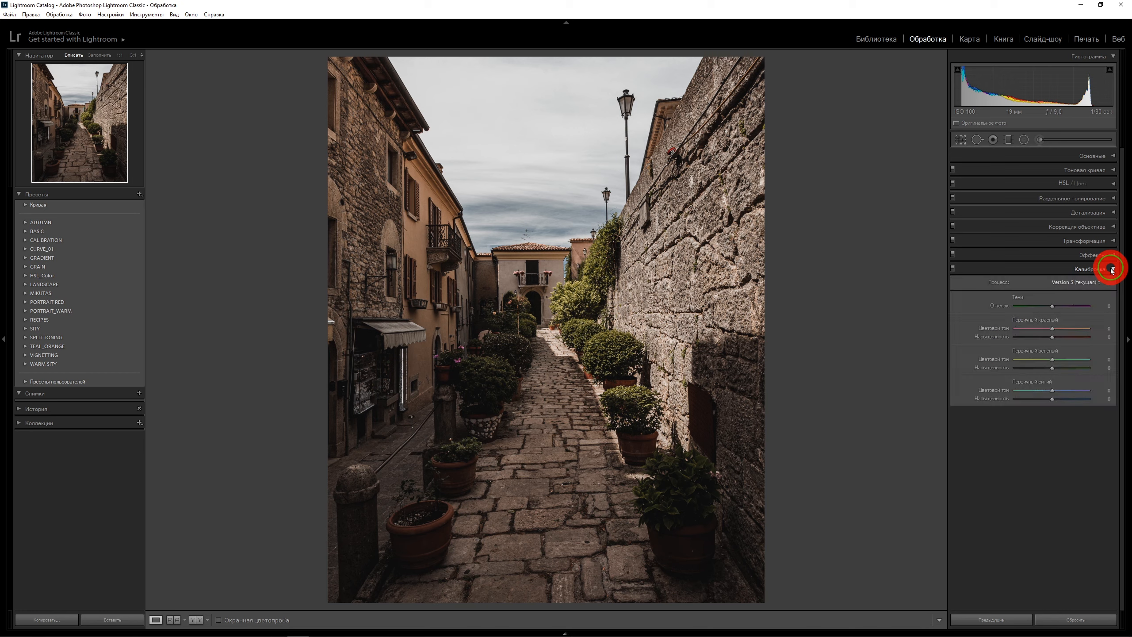
click(1108, 391)
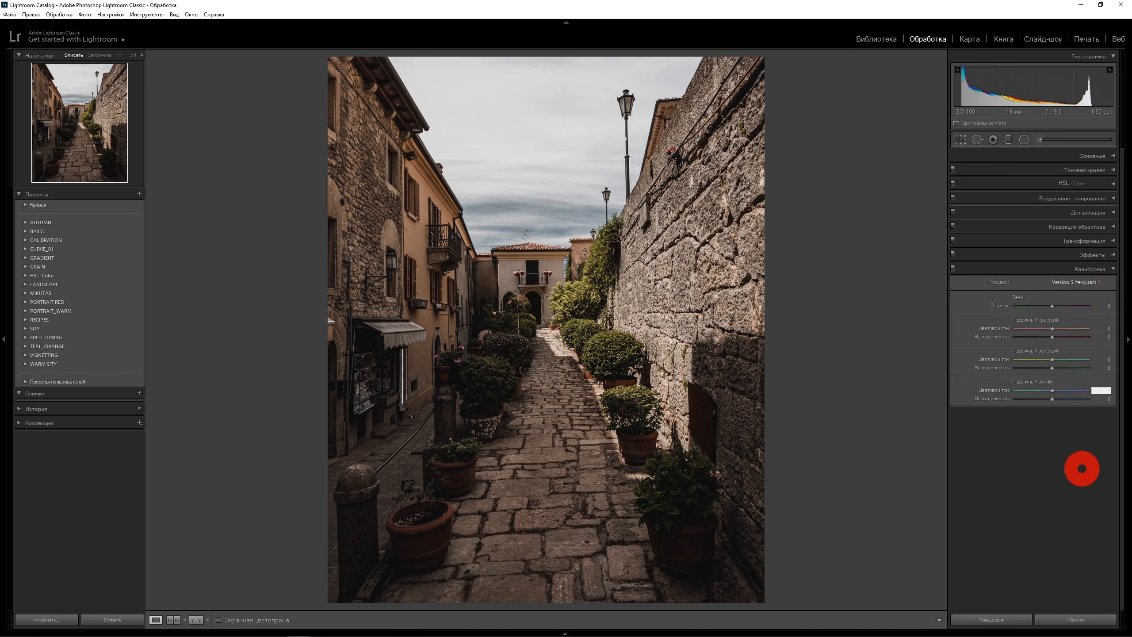
key(Return)
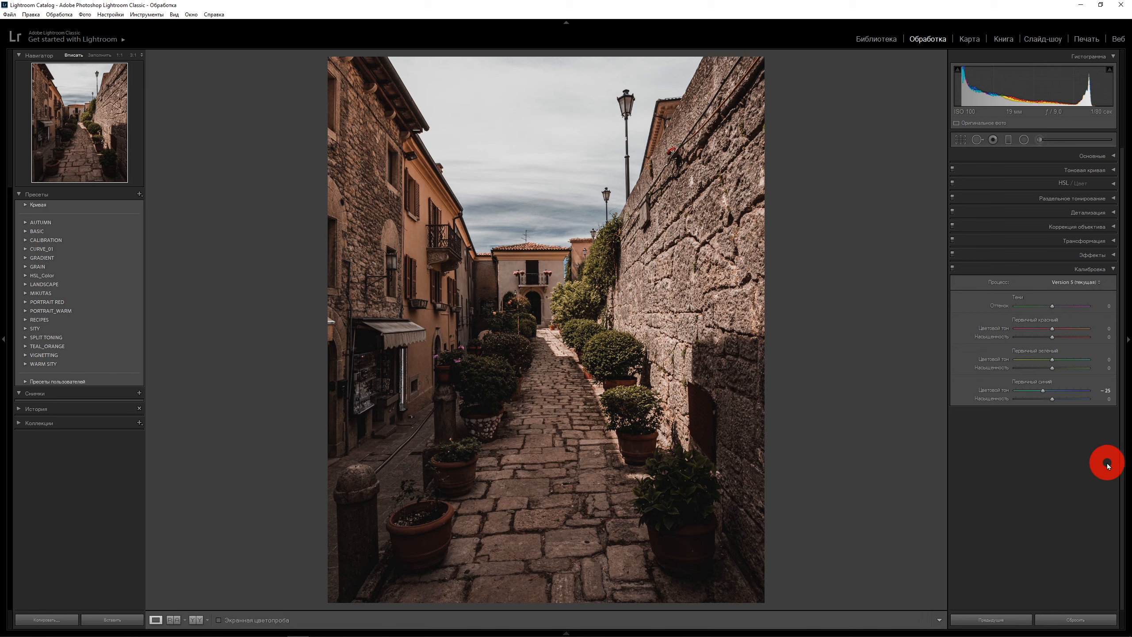
click(1113, 269)
On the red channel (Красный) tone curve, anchor the midtones and highlights, and pull the shadows slightly down
click(1113, 170)
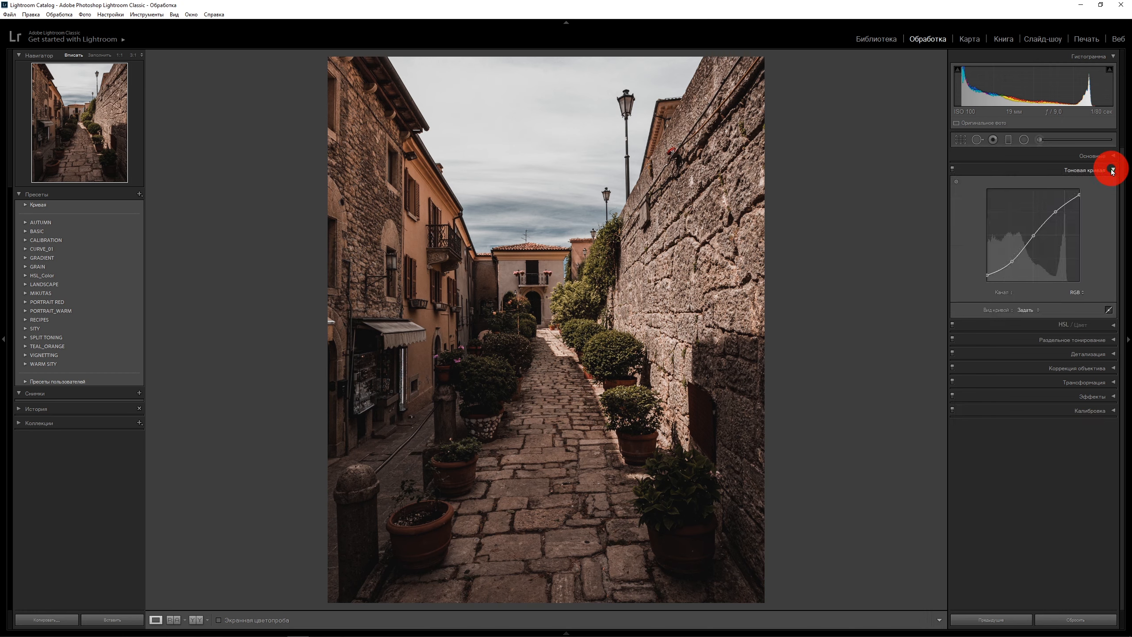
click(1083, 293)
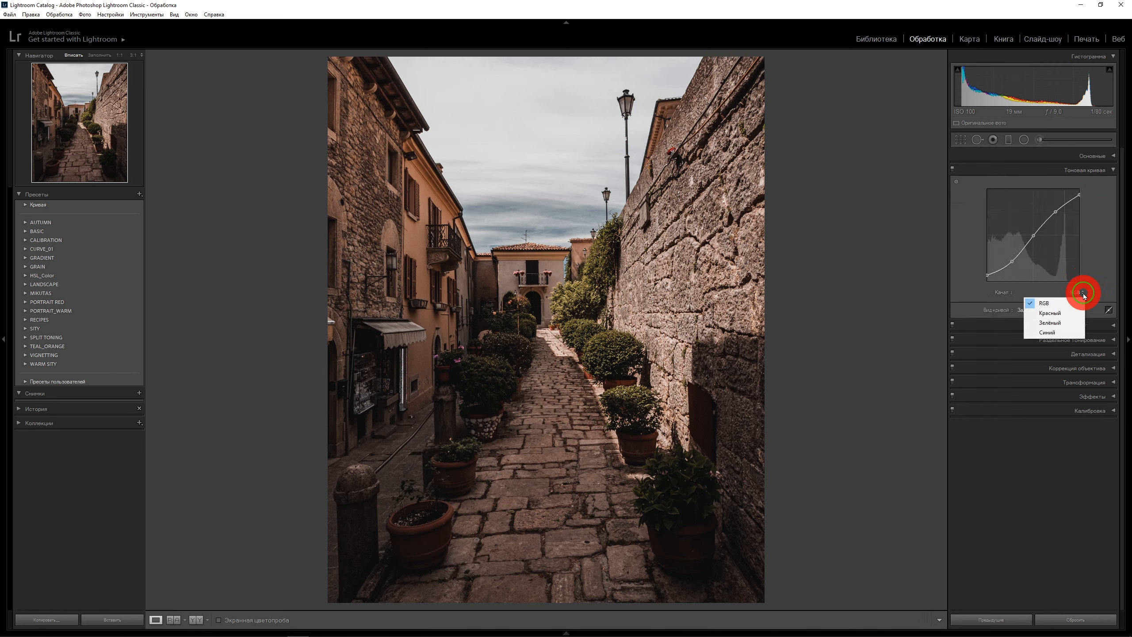
click(1065, 315)
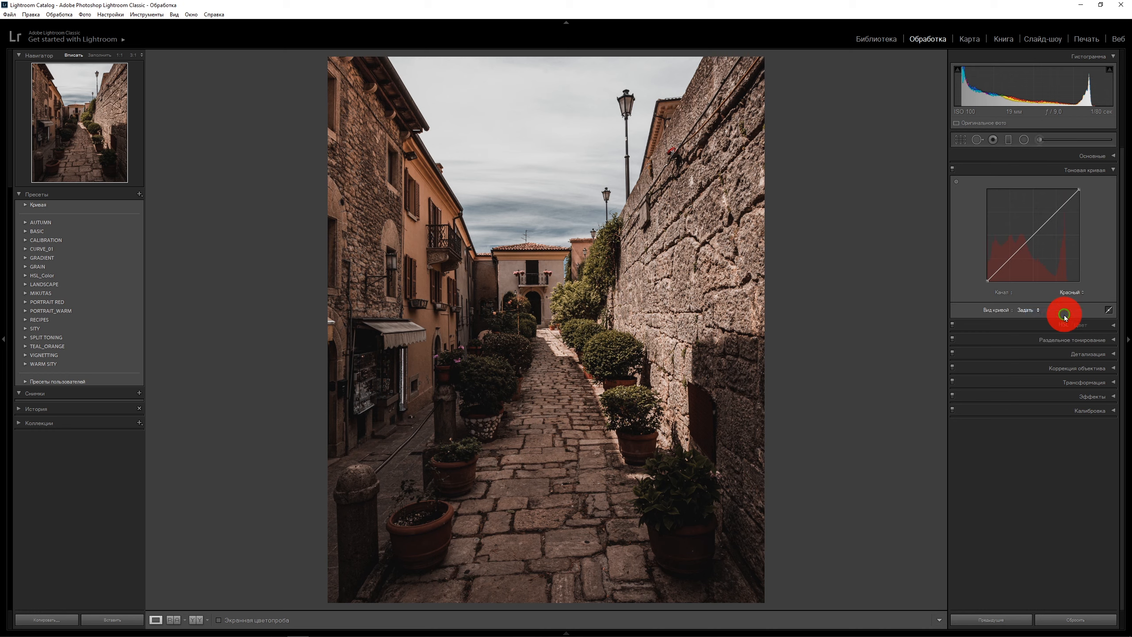
click(1034, 236)
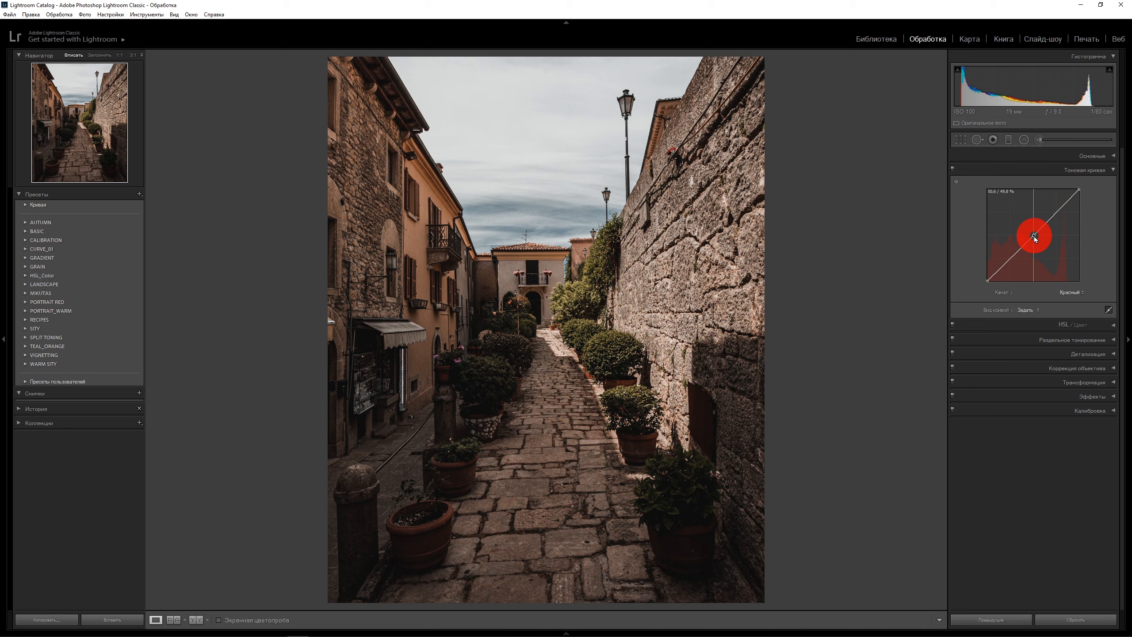
click(1059, 210)
drag(1059, 213, 1059, 213)
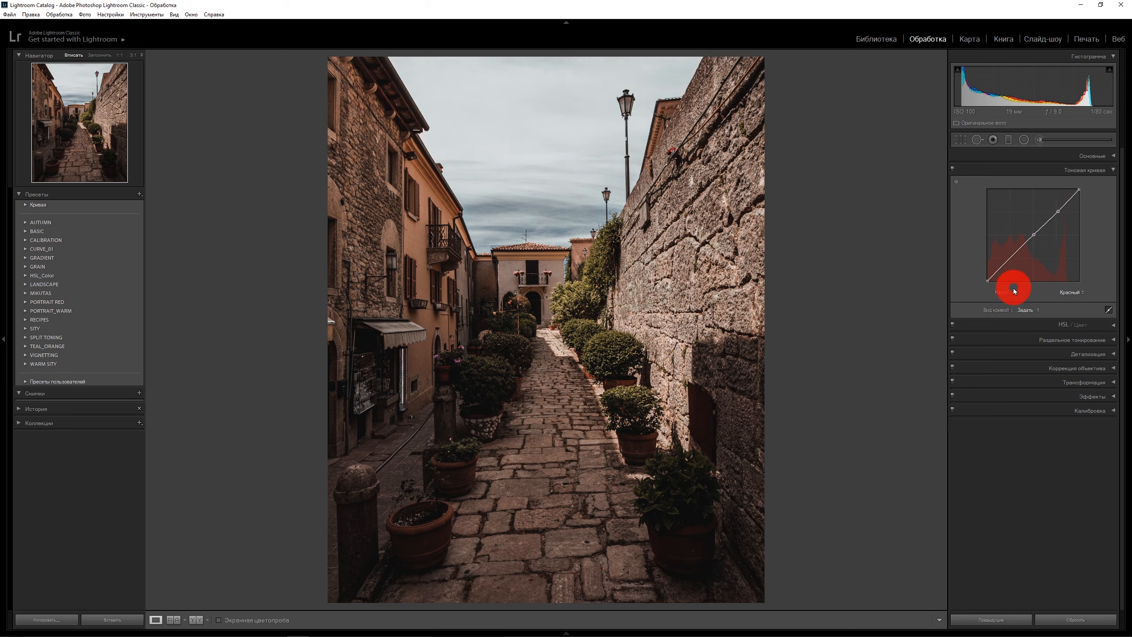
click(1010, 259)
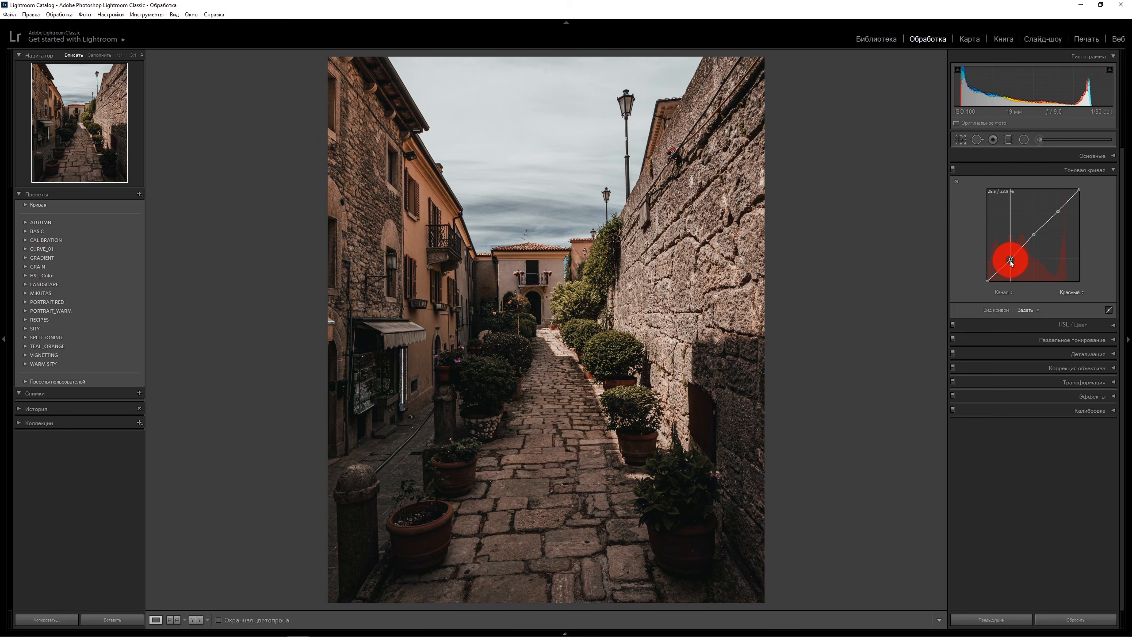
drag(1012, 261, 1012, 265)
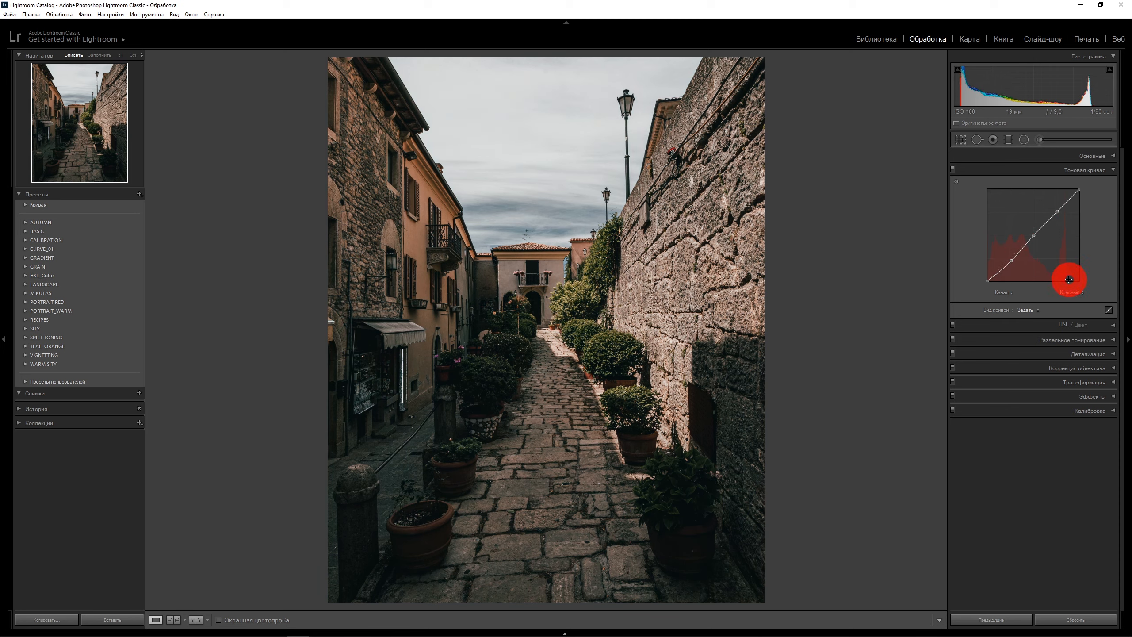
On the blue channel (Синий) tone curve, add anchor points at the midtones and highlights
click(1074, 293)
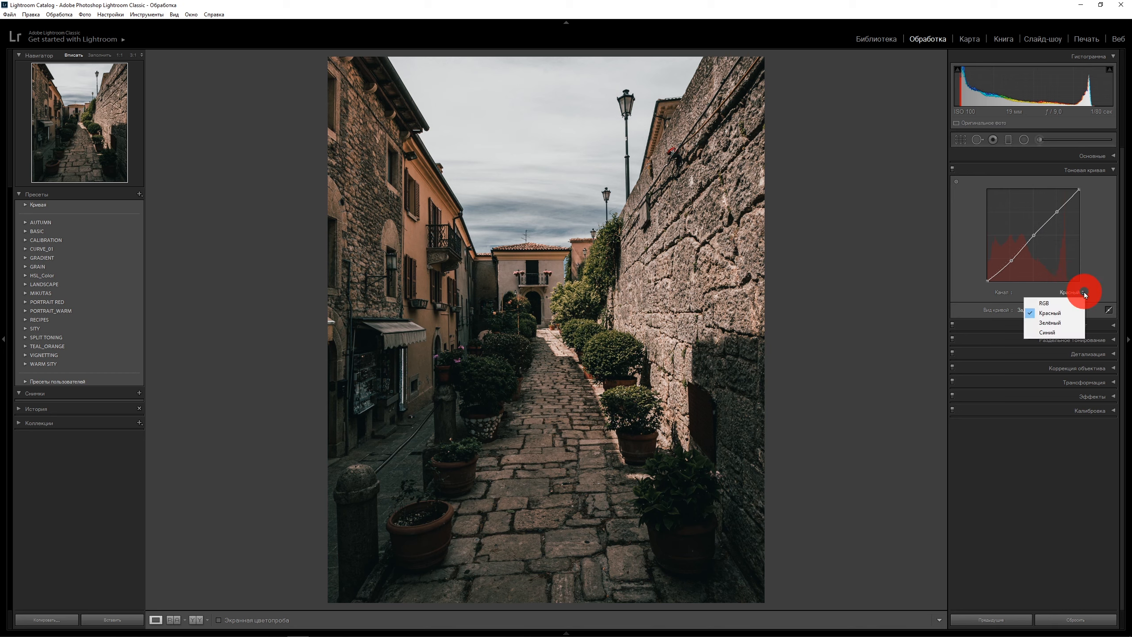
click(1061, 334)
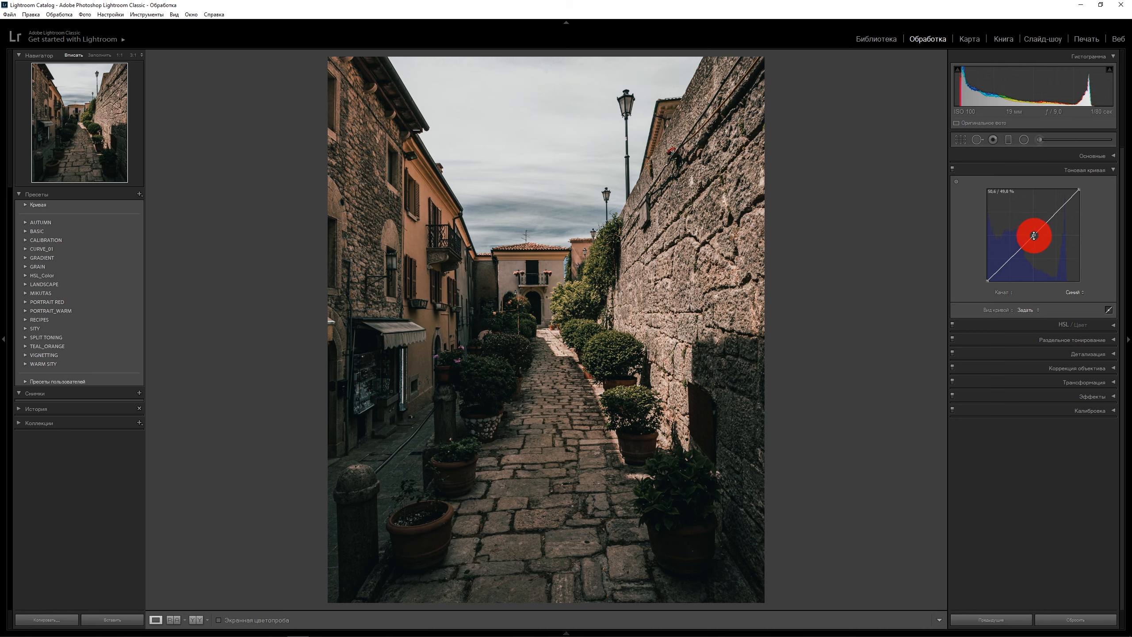
drag(1035, 236, 1035, 233)
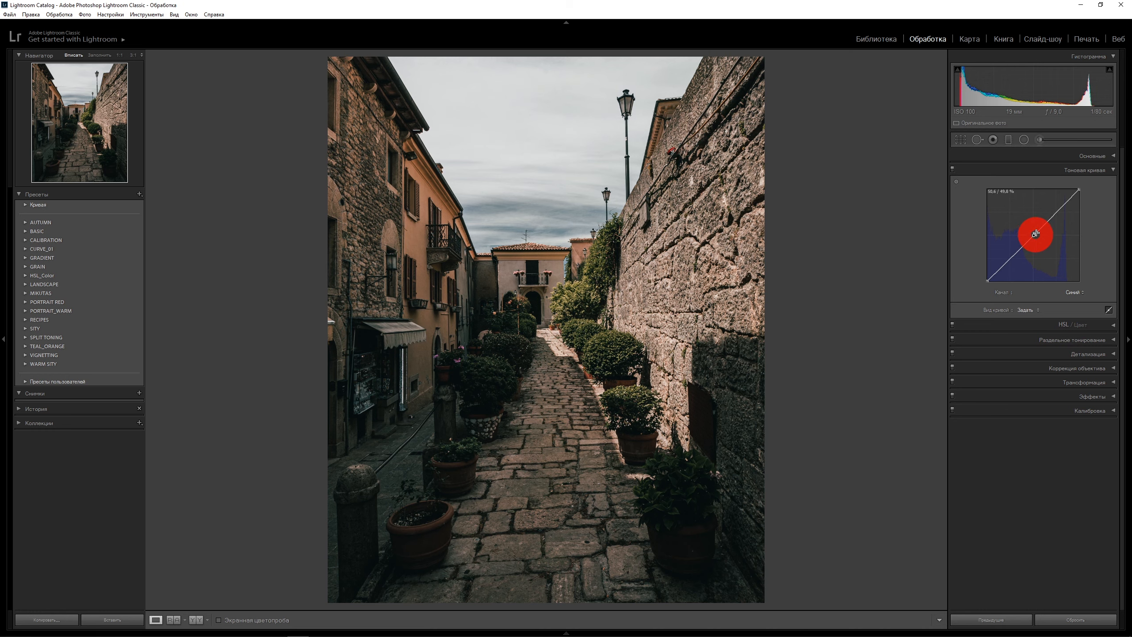
click(1059, 211)
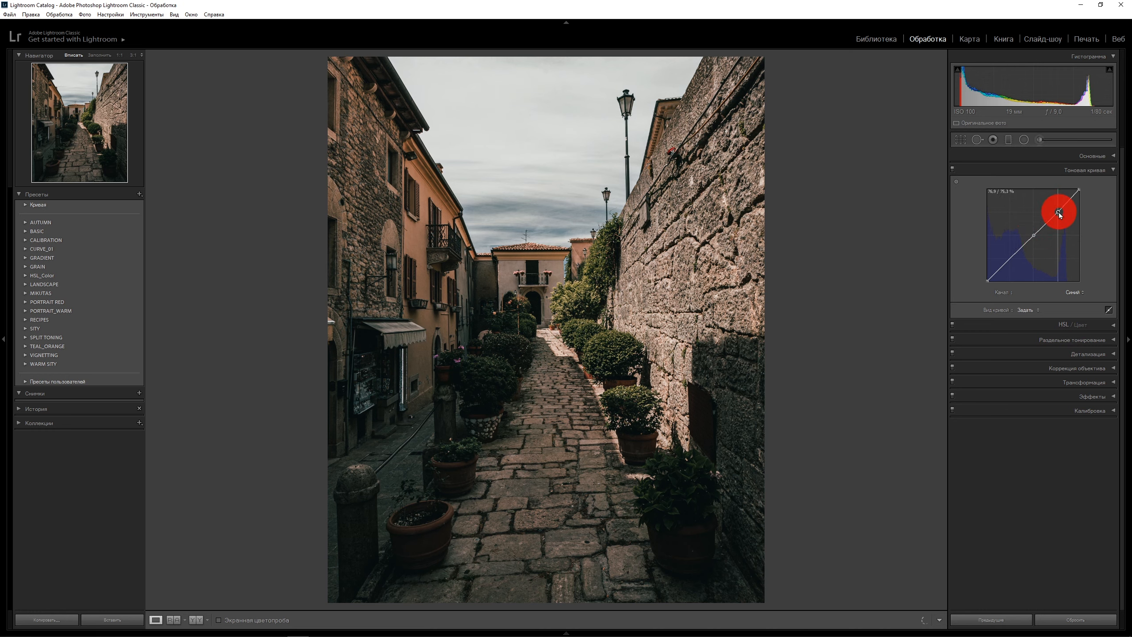
Lift the blue curve's black point slightly and add two anchor points between the shadows and the midtones
click(988, 282)
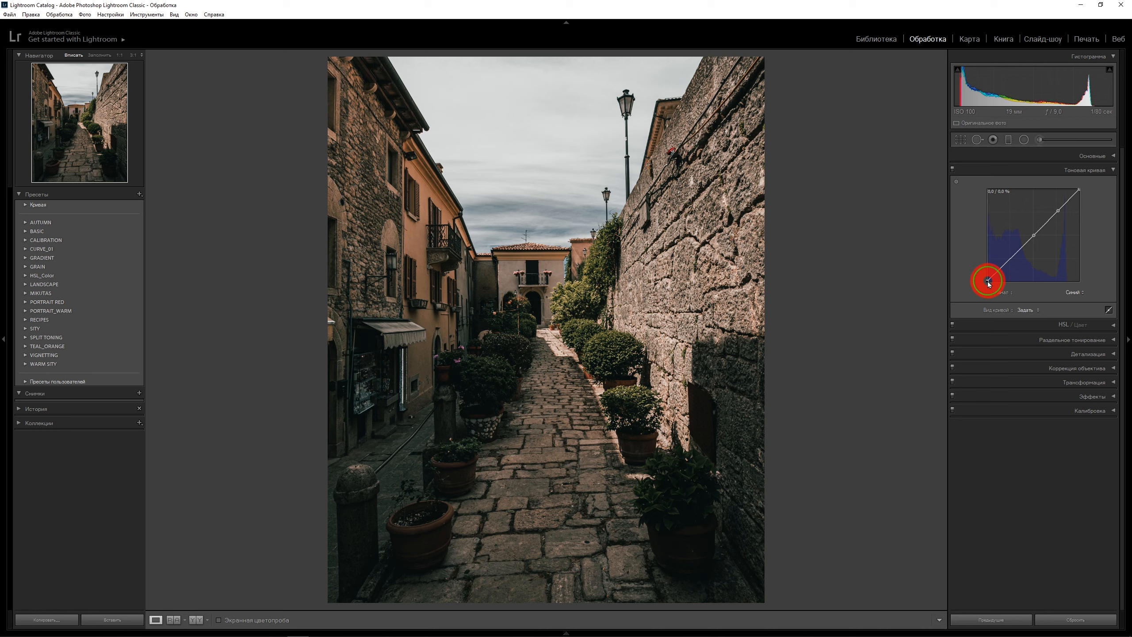
drag(988, 281, 985, 279)
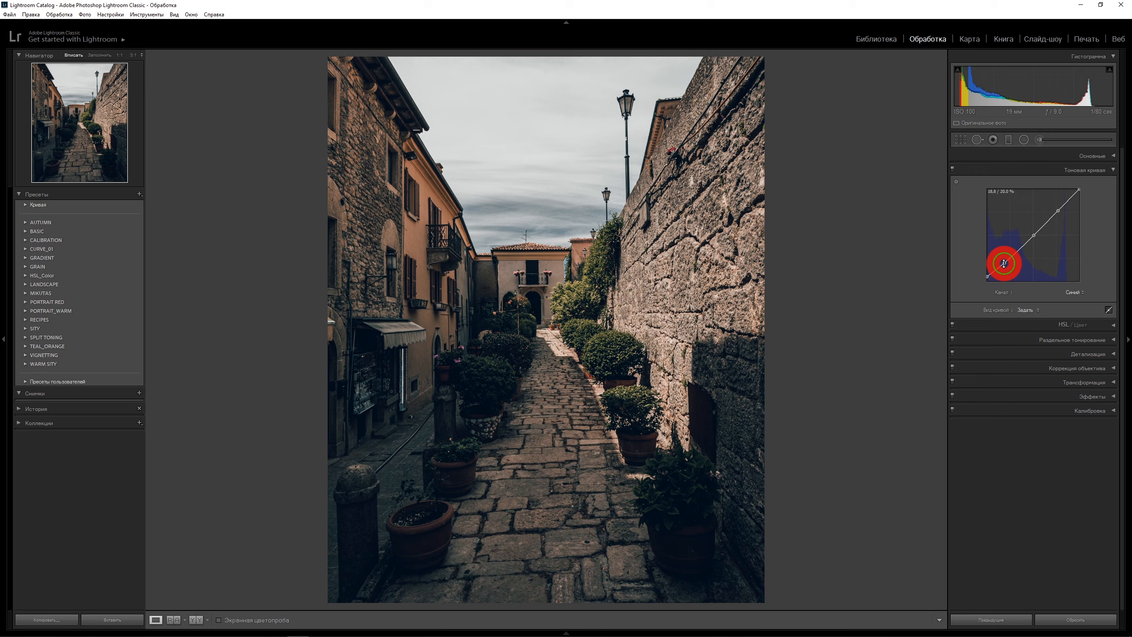
click(1004, 262)
click(1023, 247)
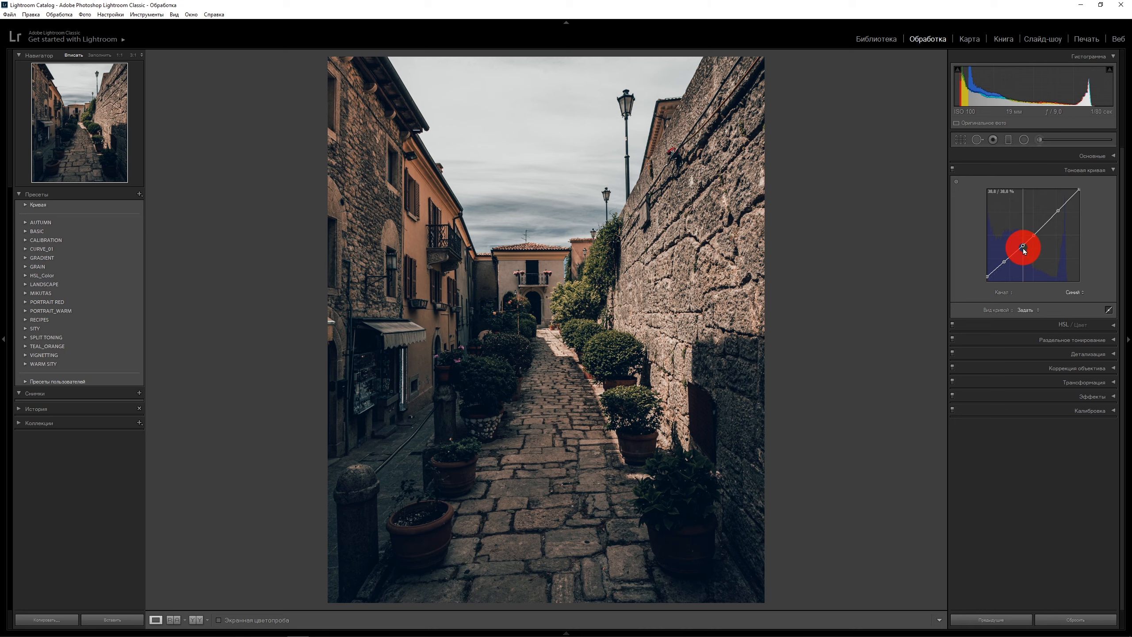
drag(1023, 249, 987, 276)
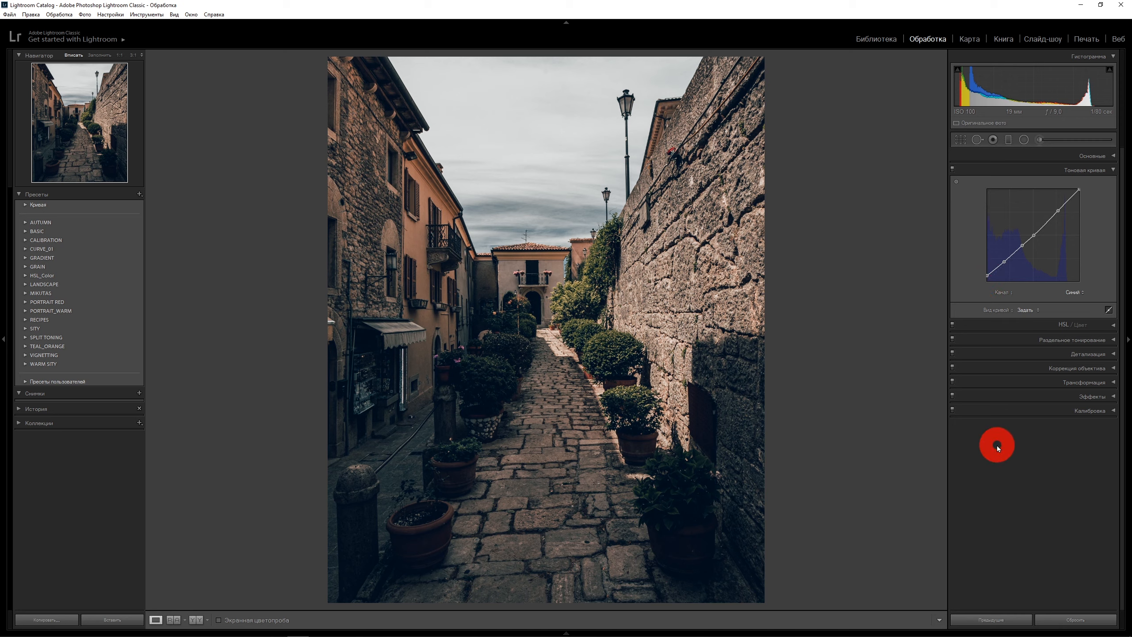
click(1113, 171)
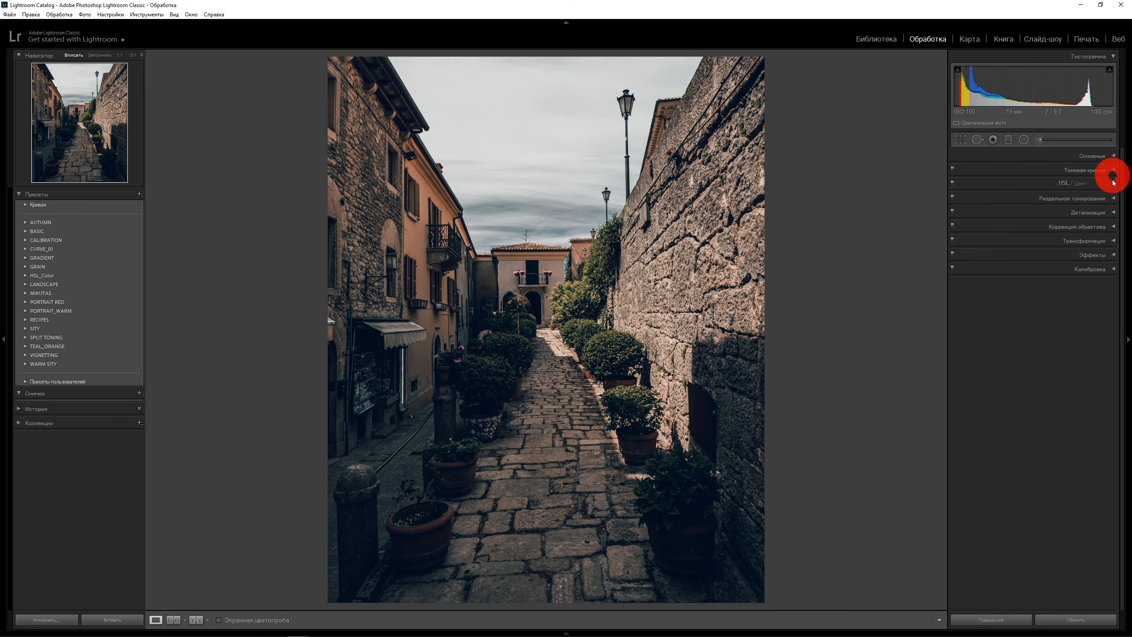
In split toning (Раздельное тонирование), set the shadows (Тени) to hue 212 and saturation 5
click(1113, 198)
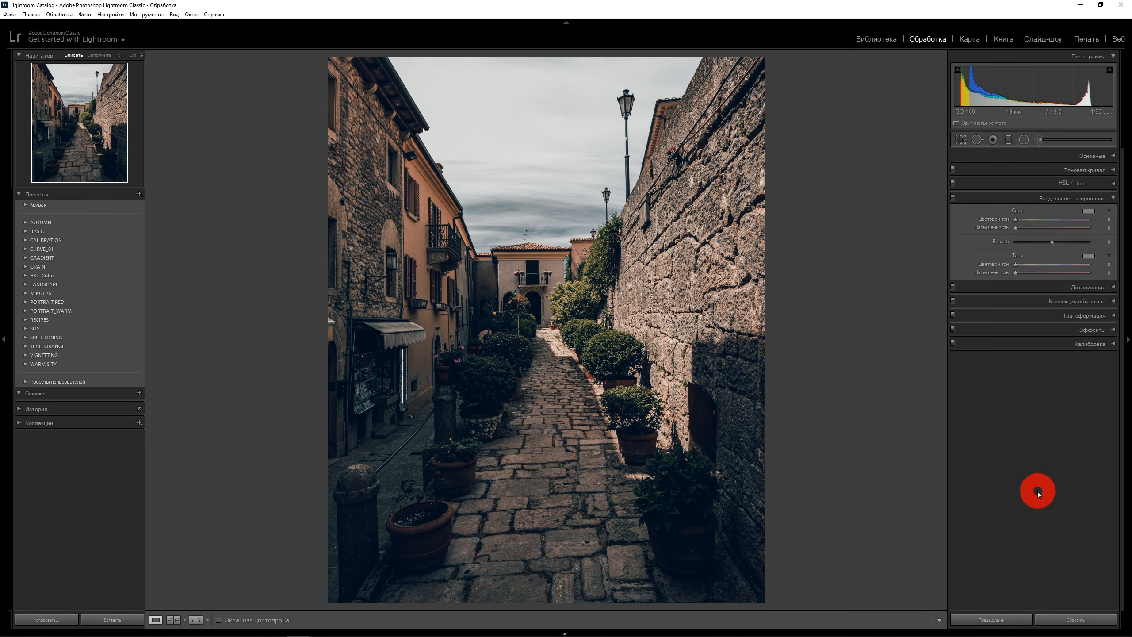
click(1105, 264)
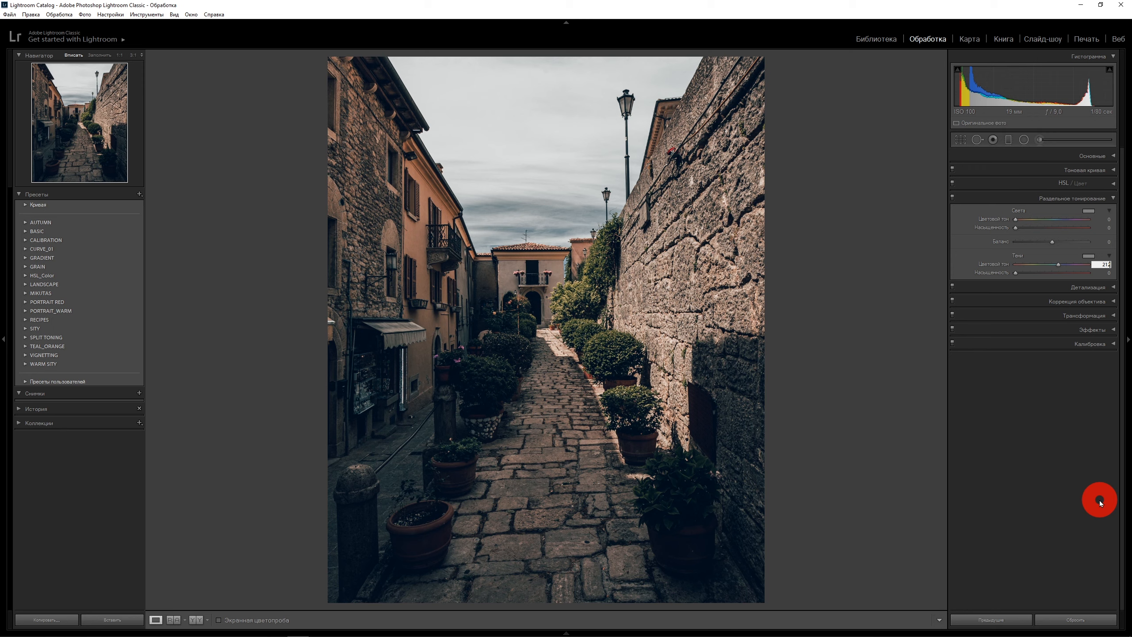
key(Return)
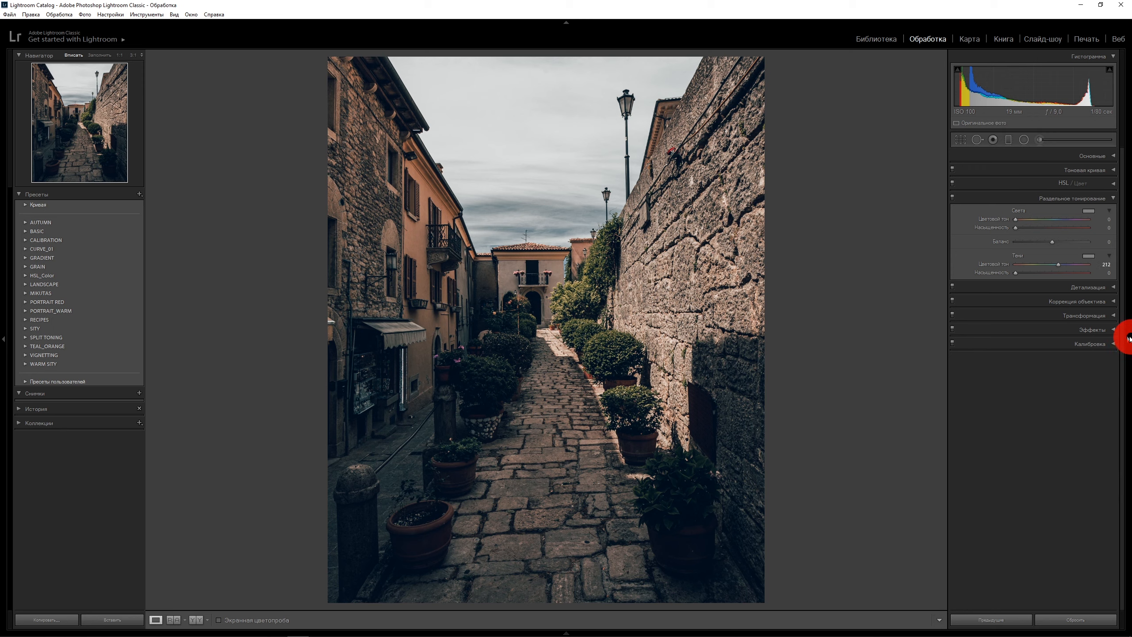
click(1107, 272)
text(5)
key(Return)
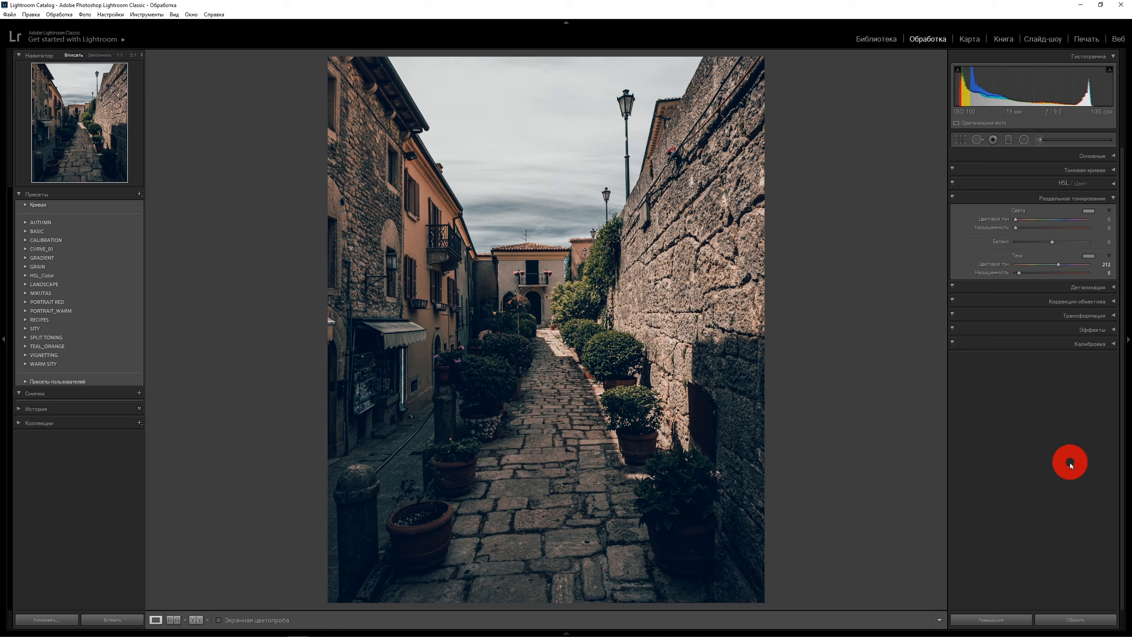
Set the split-toning highlights (Света) to hue 35 and saturation 10
click(1109, 220)
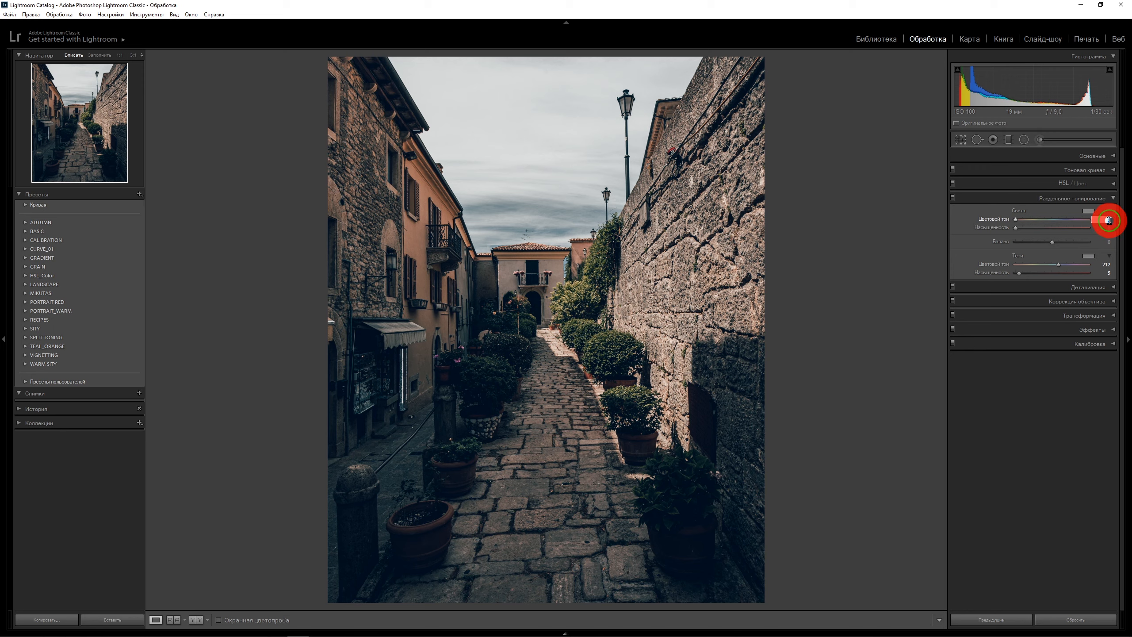
text(35)
key(Return)
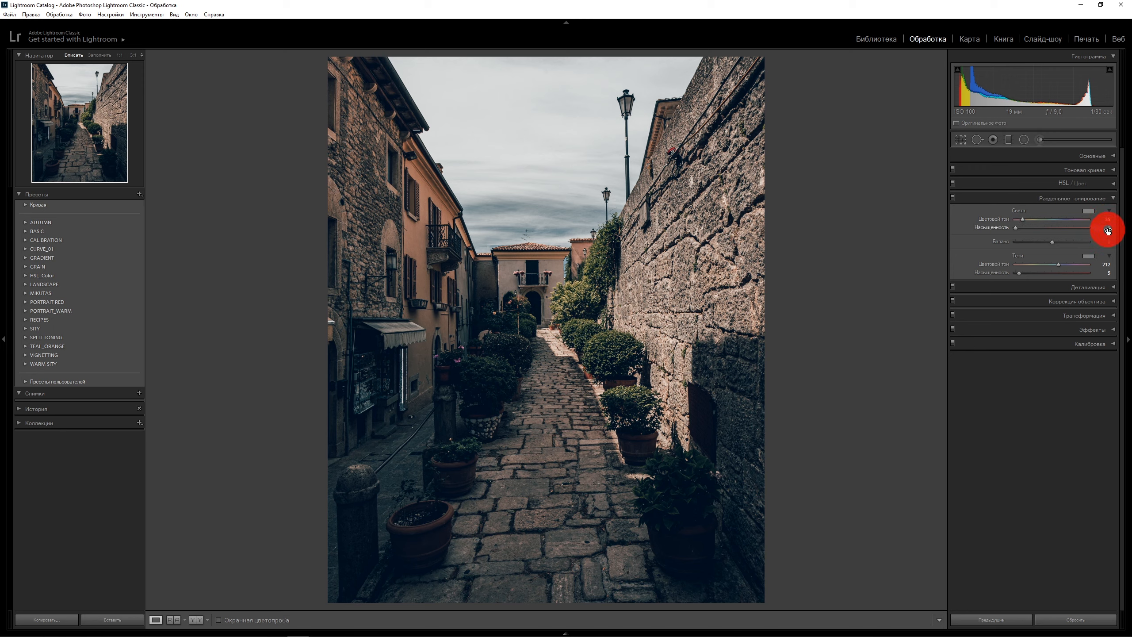
click(1109, 228)
text(10)
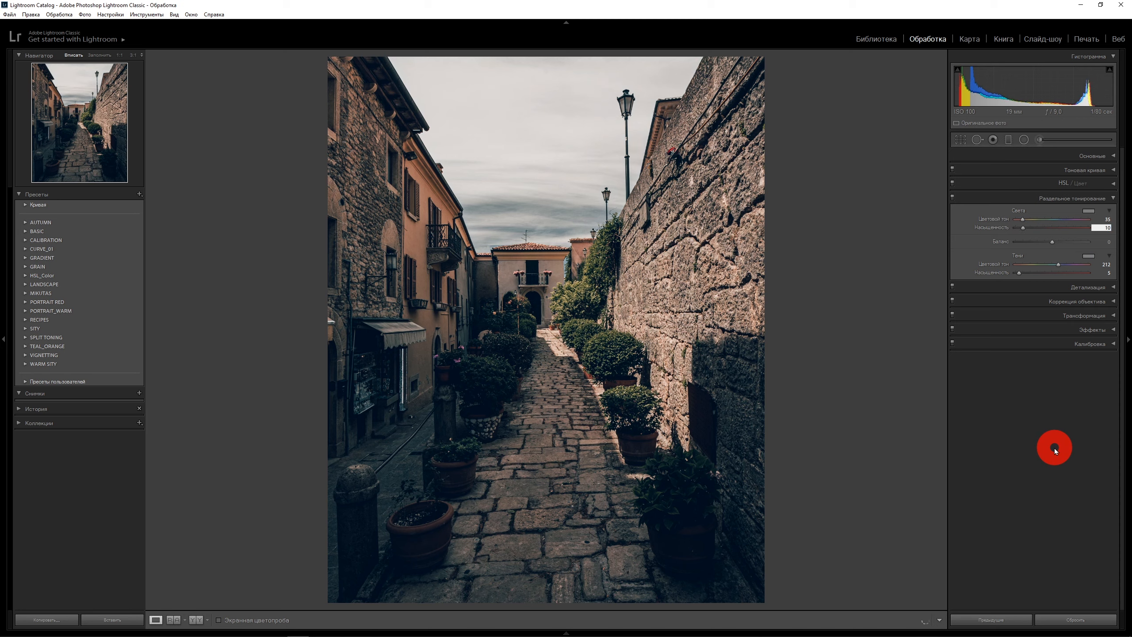
key(Return)
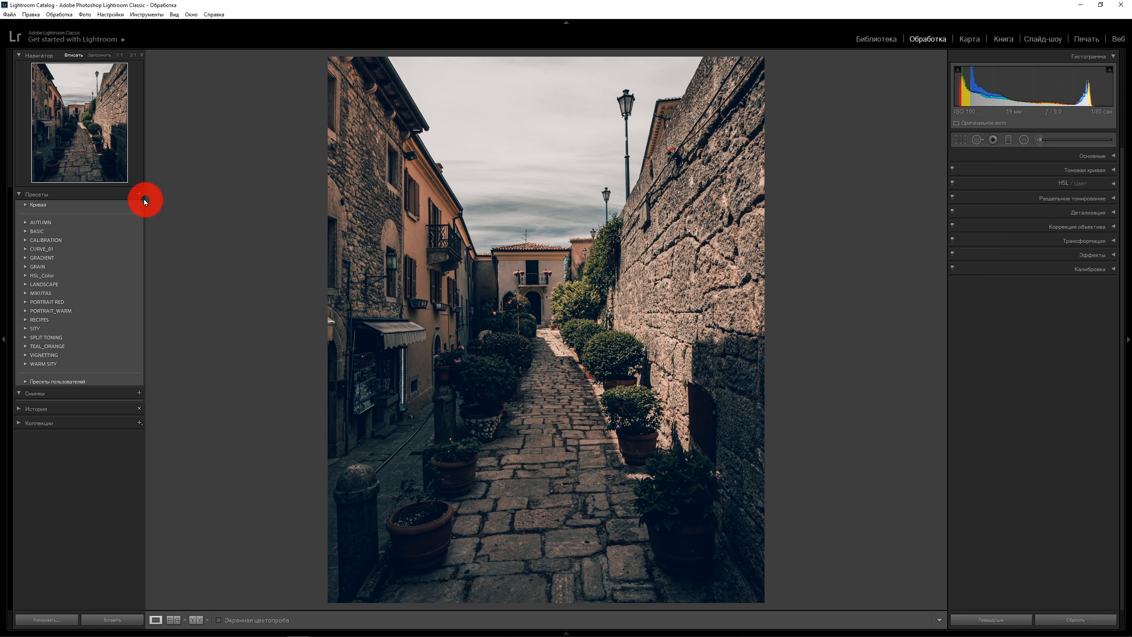
Start a new develop preset that includes all settings except white balance (Баланс белого) and exposure (Экспозиция)
click(138, 194)
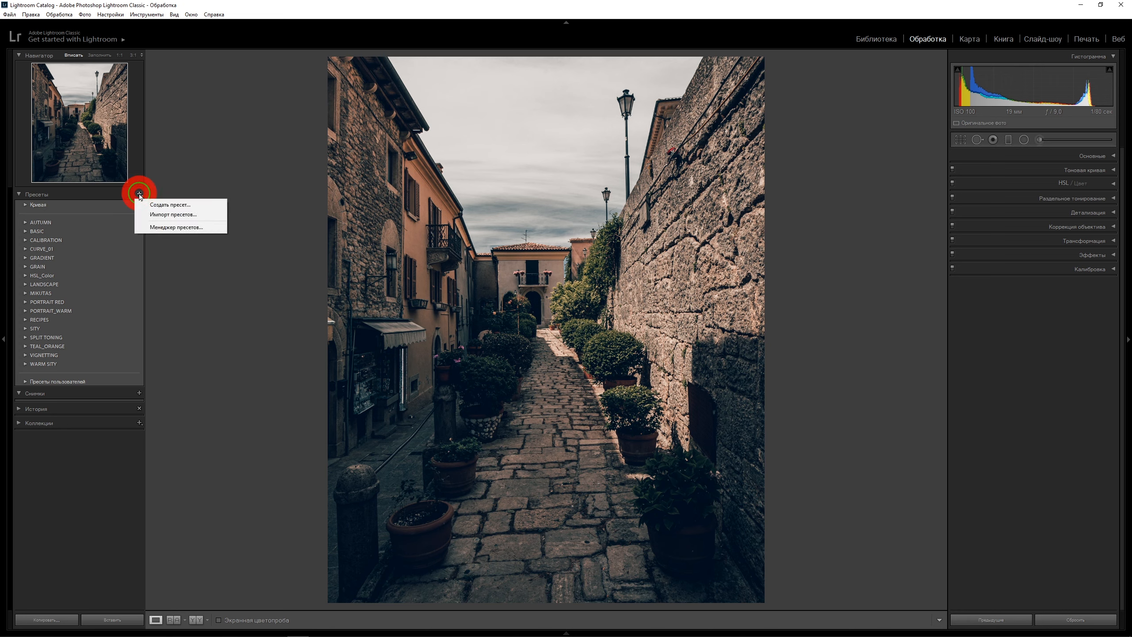
click(188, 207)
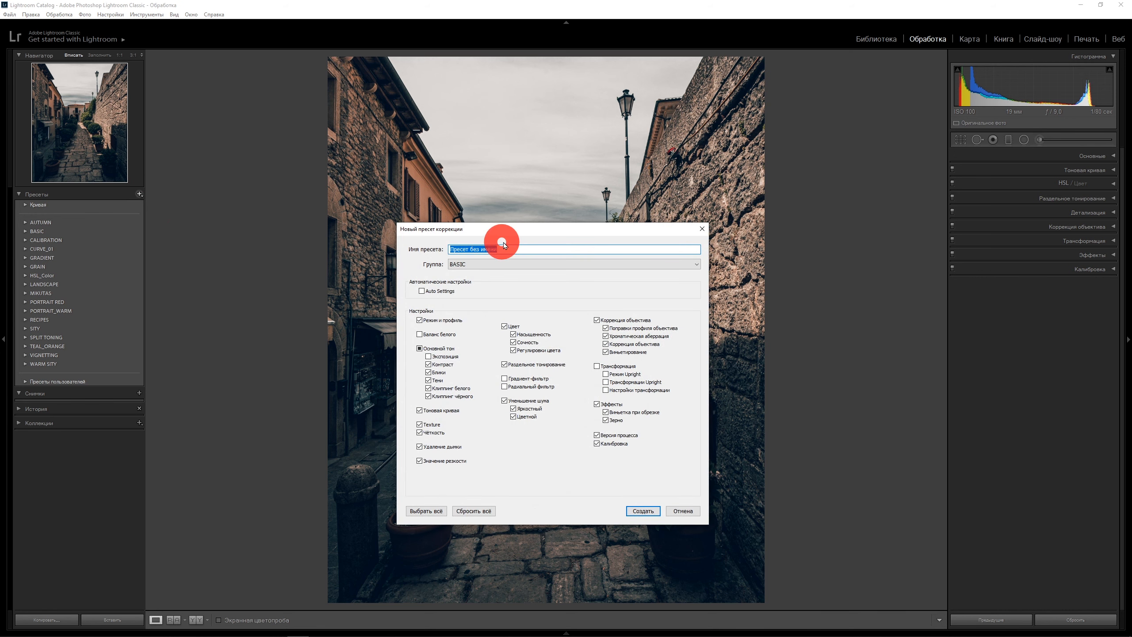
drag(526, 227, 695, 120)
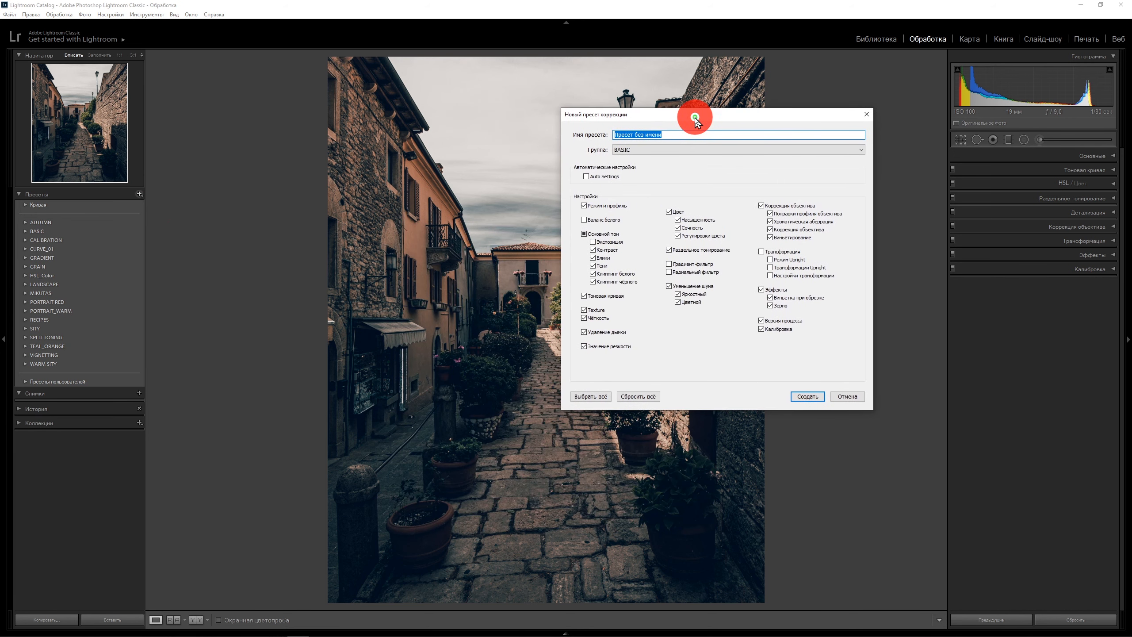
click(591, 396)
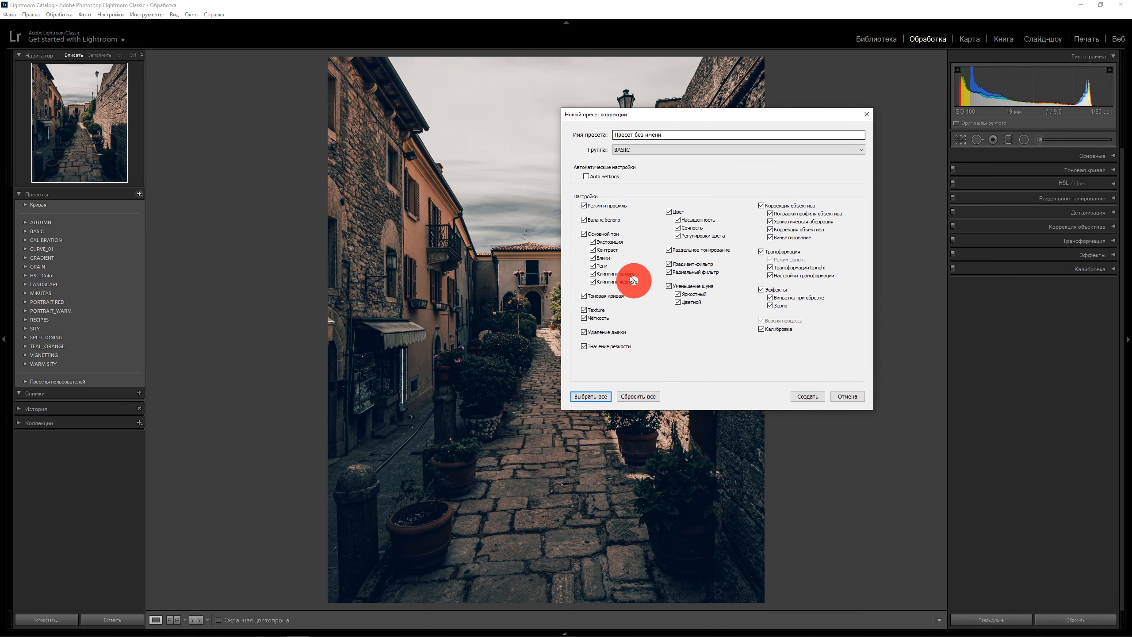
click(585, 220)
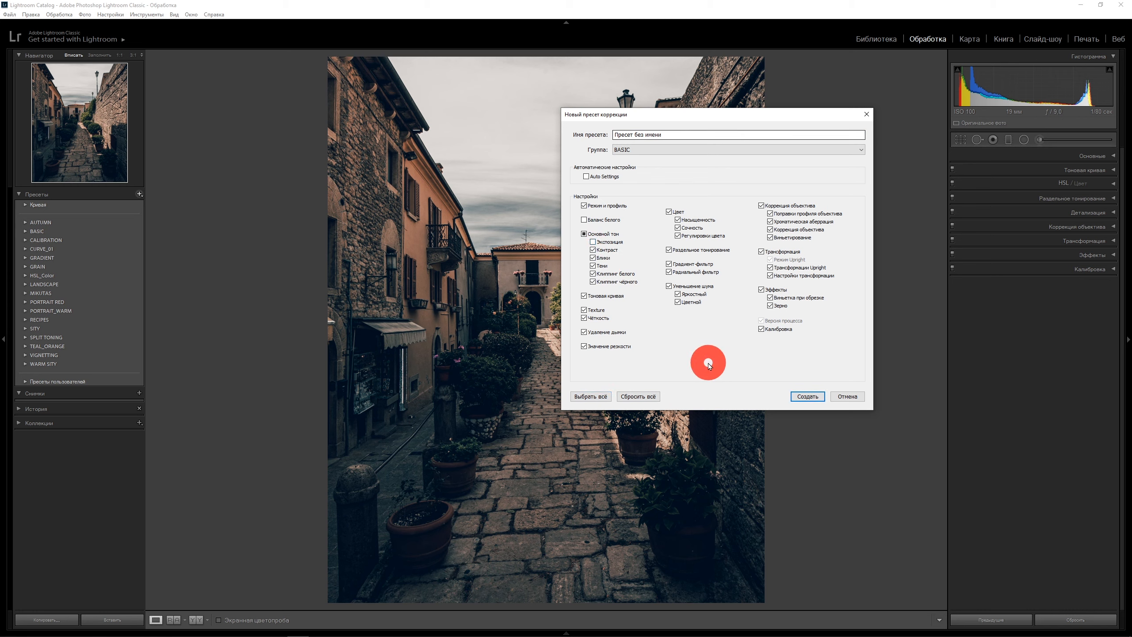
Exclude the gradient filter, radial filter and transform settings, and create the preset as "Steel Blue & Peach" in the BASIC group
click(669, 264)
click(669, 272)
click(761, 251)
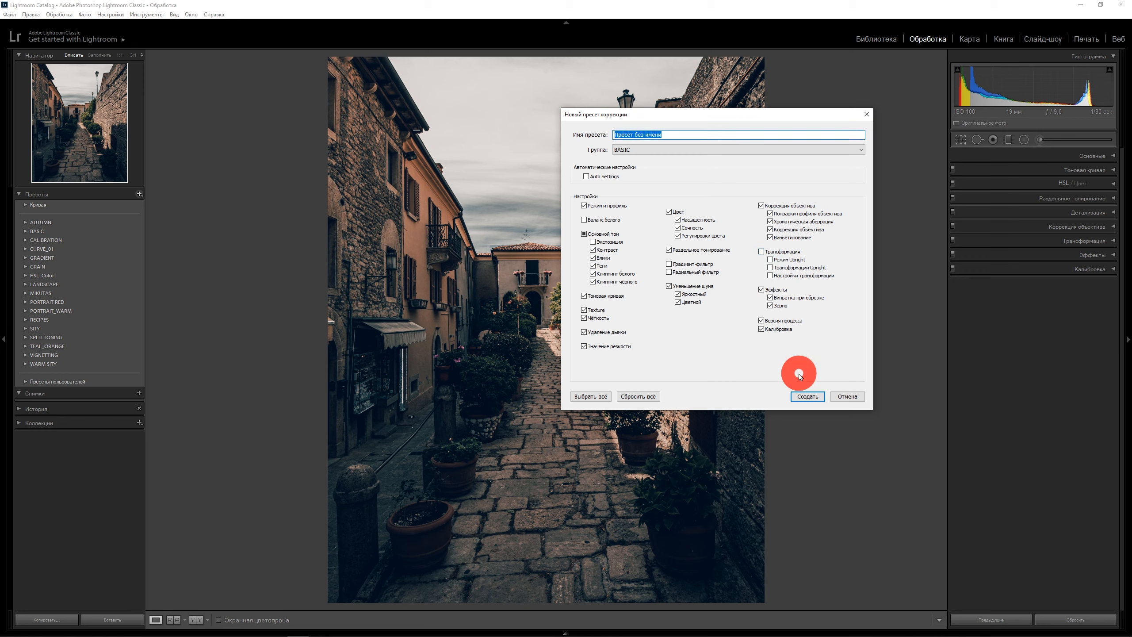
text(Steel Blue & Peach)
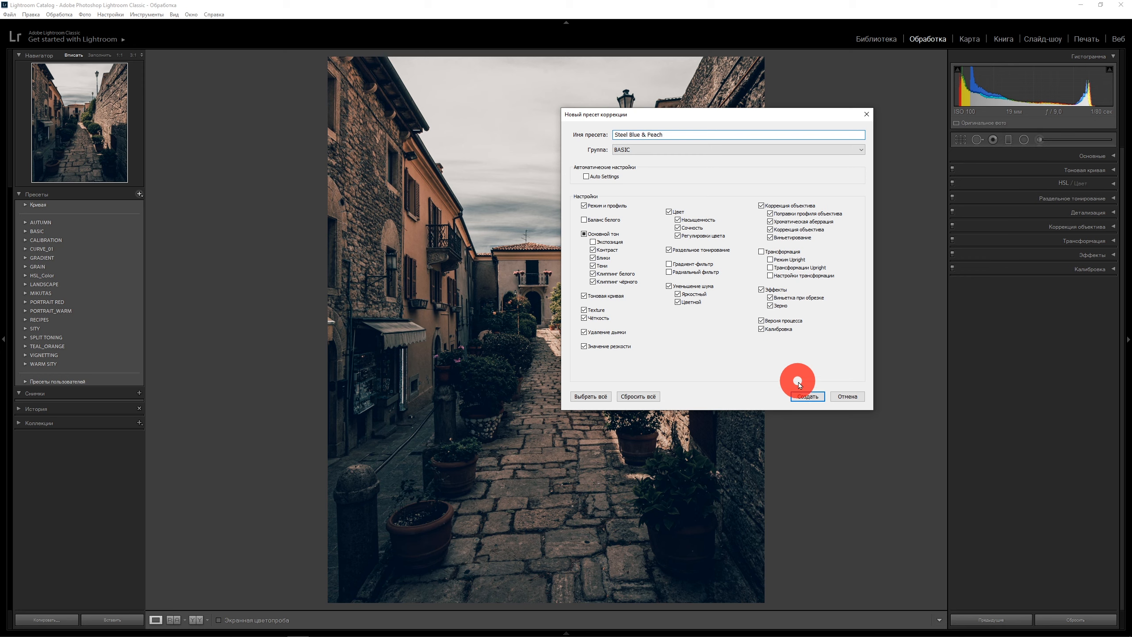
click(807, 395)
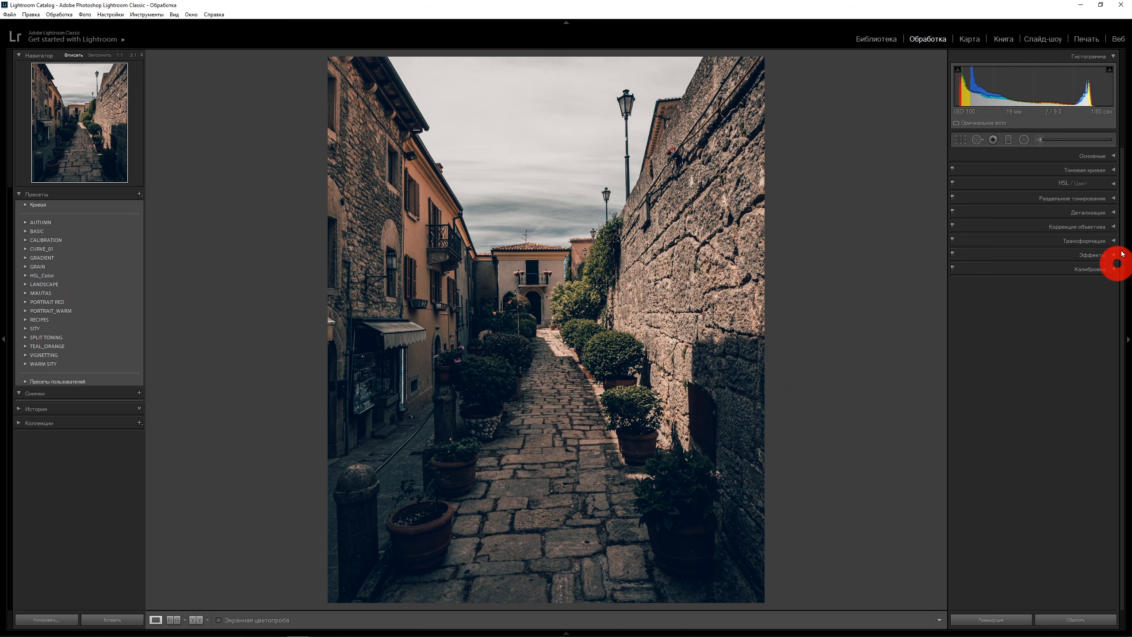
Set the street photo's temperature (Температура) to 5515, exposure (Экспозиция) to +0.76, vibrance (Сочность) to +58 and saturation (Насыщенность) to −14
click(1111, 159)
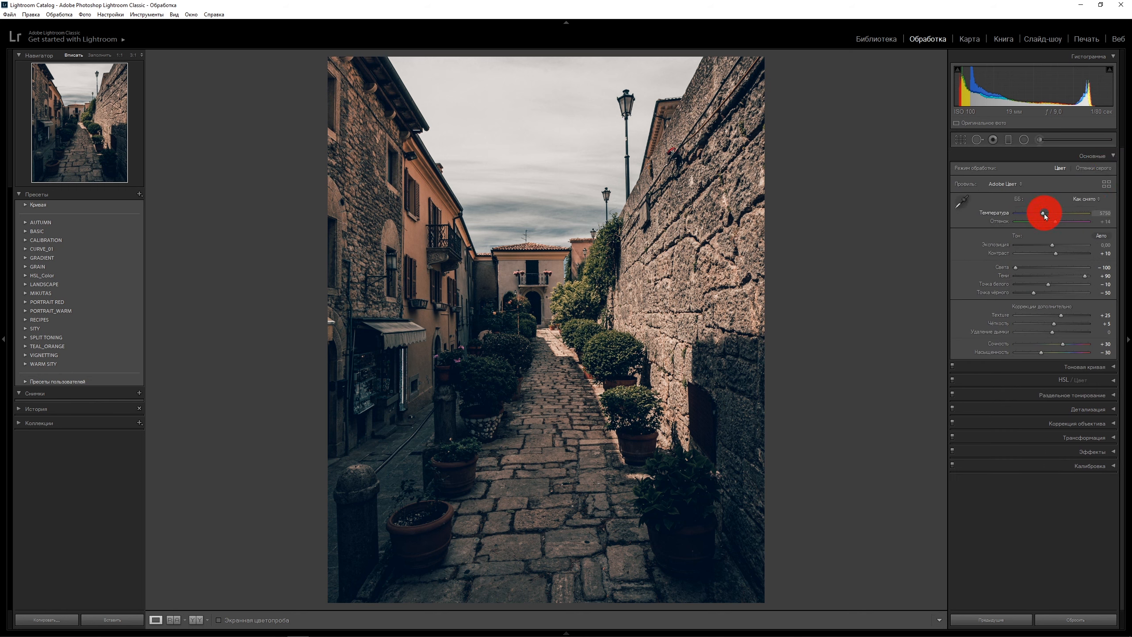
drag(1043, 214, 1057, 245)
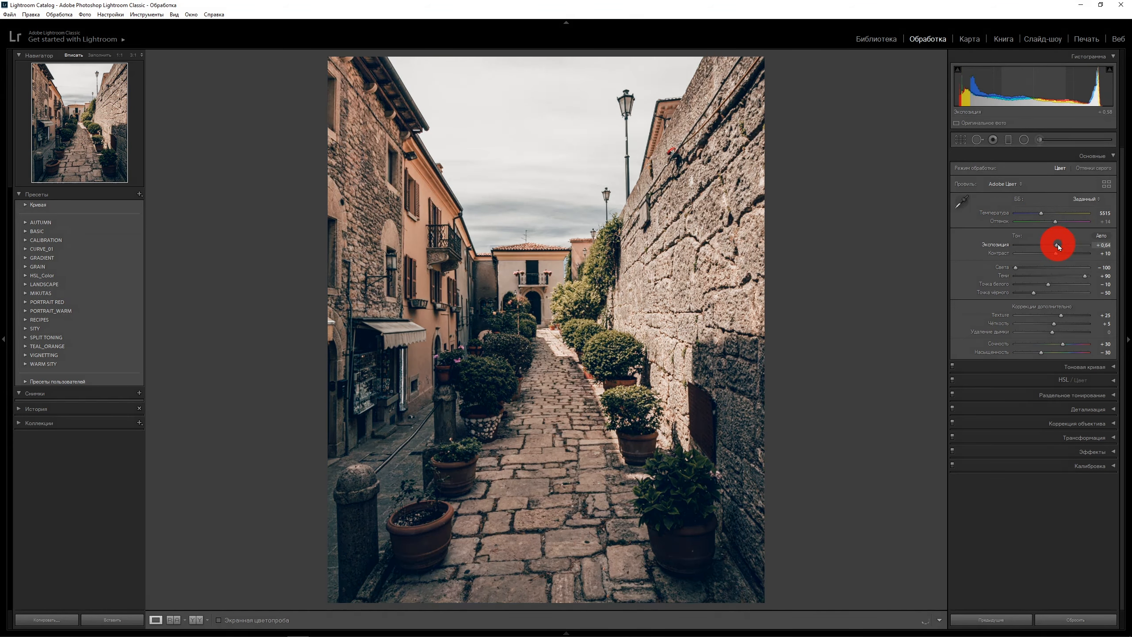
click(1053, 376)
mouse_move(1062, 344)
mouse_down()
mouse_move(1074, 344)
mouse_move(1047, 354)
mouse_up()
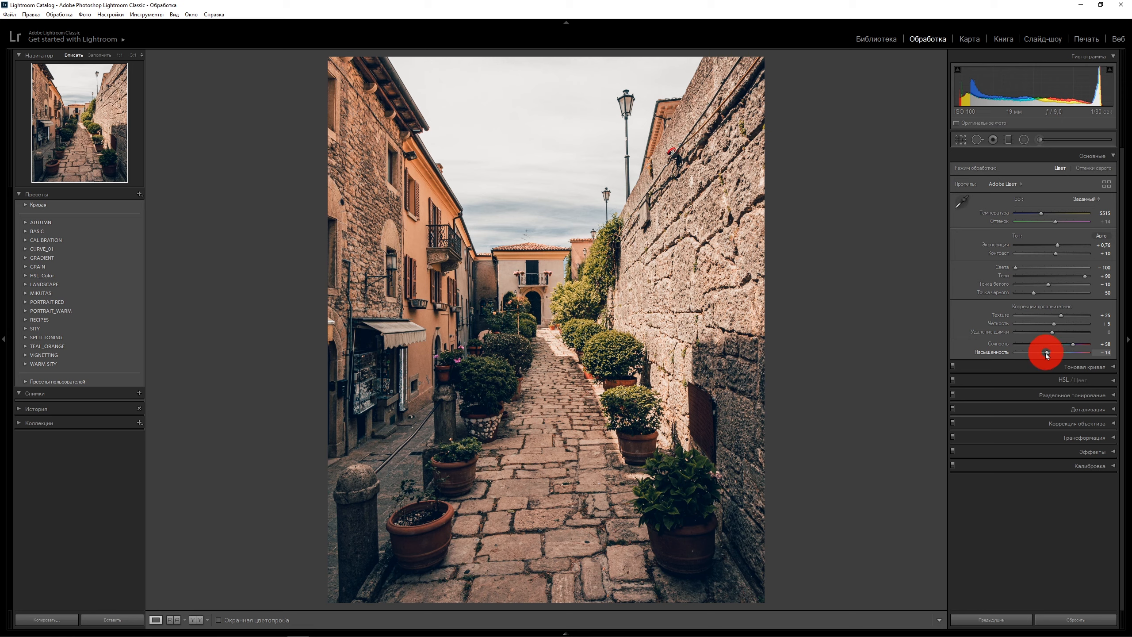
In HSL, set the saturation of the blues (Синий) to +45
click(1113, 381)
scroll(1124, 442, down, 2)
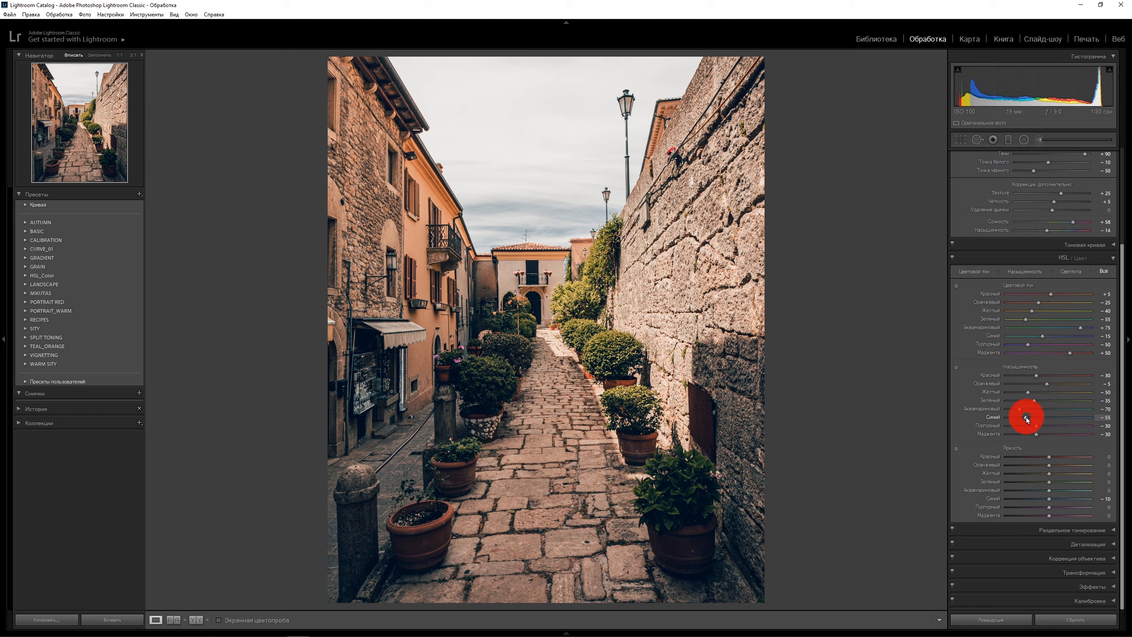
drag(1026, 418, 1069, 418)
click(875, 493)
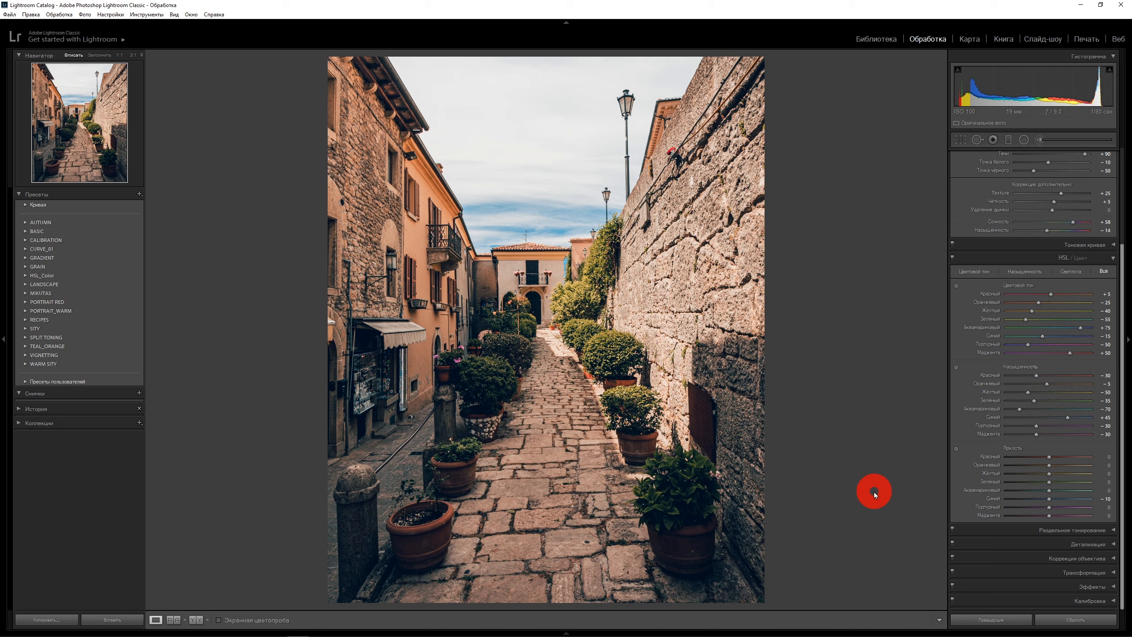
Draw a diagonal graduated filter from the photo's upper-right corner toward the middle and reset its texture (Текстура) and shadows (Тени)
click(1008, 140)
drag(778, 68, 486, 310)
double_click(1064, 259)
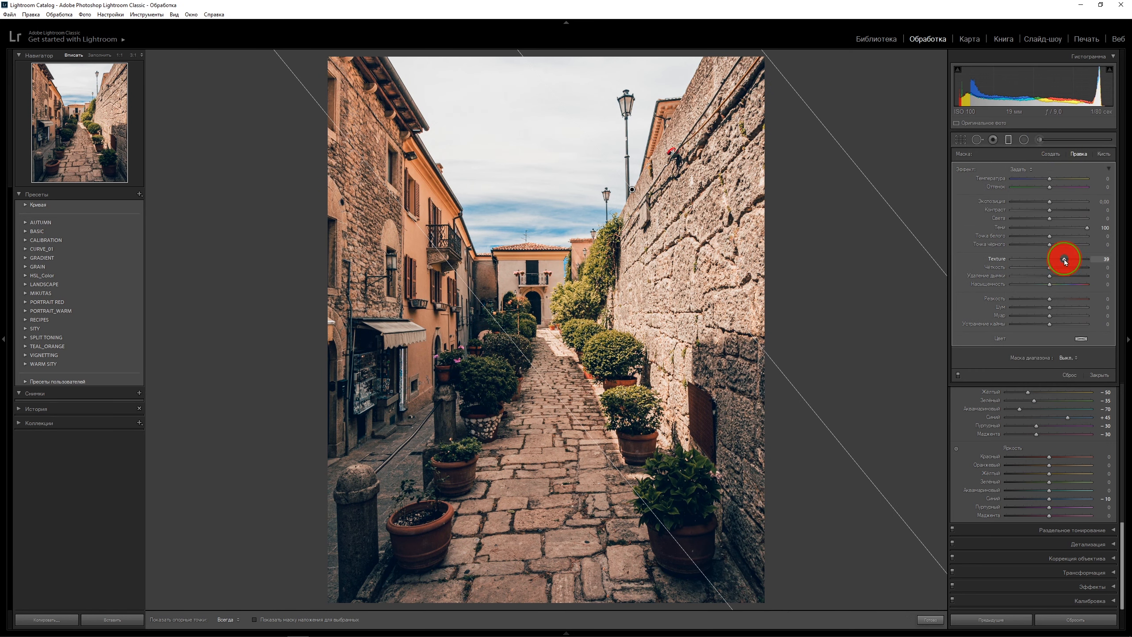
double_click(1087, 228)
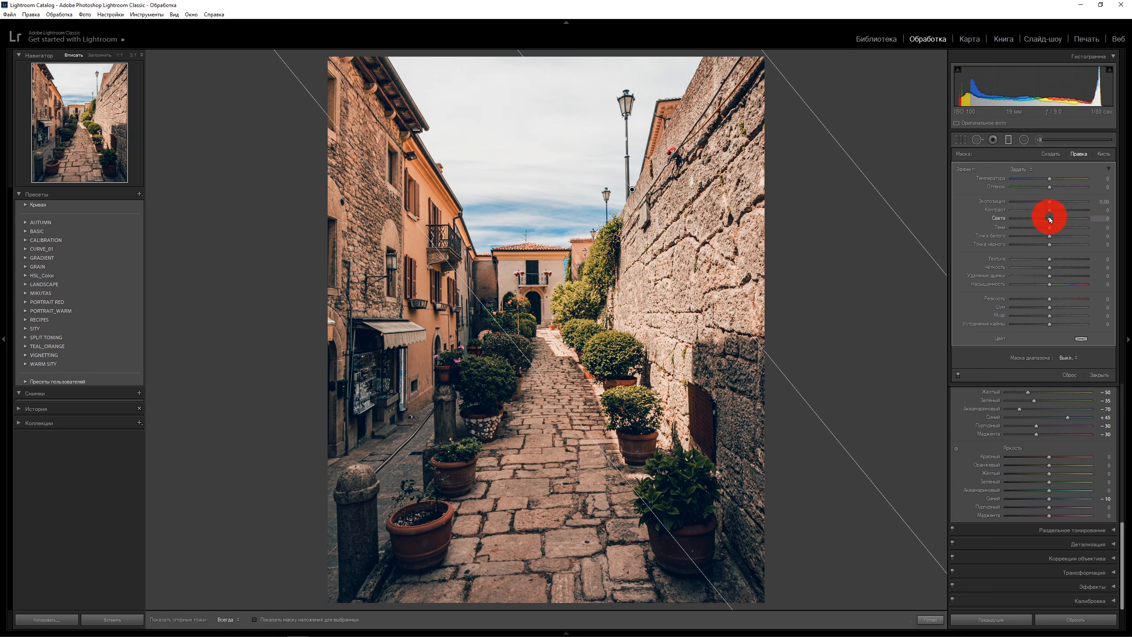
Set the graduated filter's highlights (Света) to −100, exposure (Экспозиция) to −0.66 and texture (Текстура) to 28, and finish the filter
drag(1049, 218, 954, 223)
drag(1050, 202, 1043, 203)
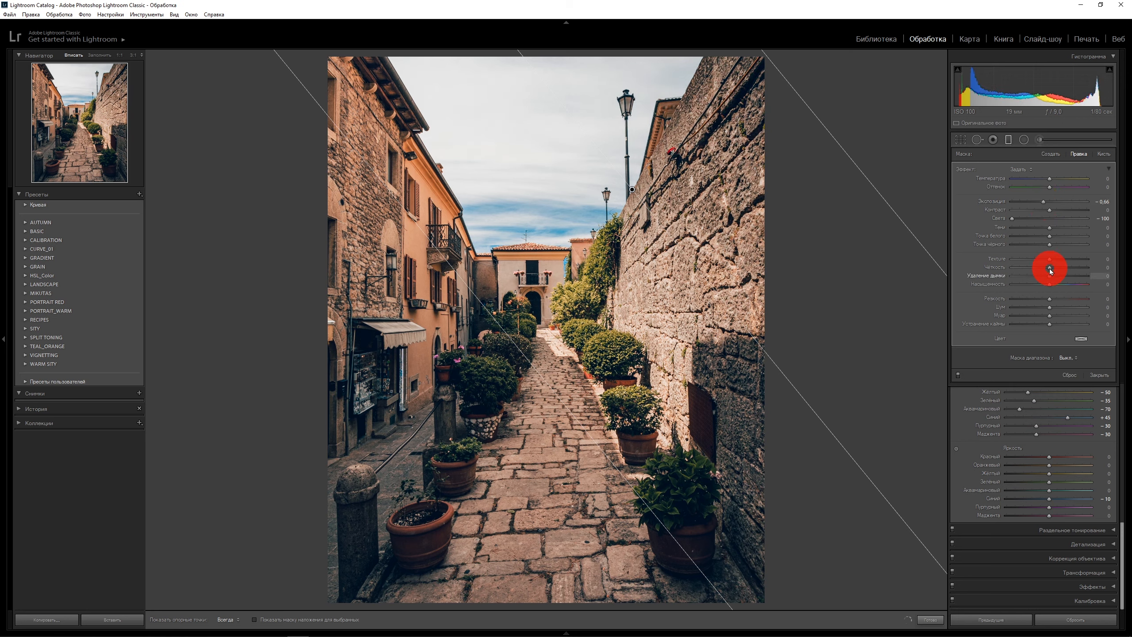
drag(1052, 264, 1063, 261)
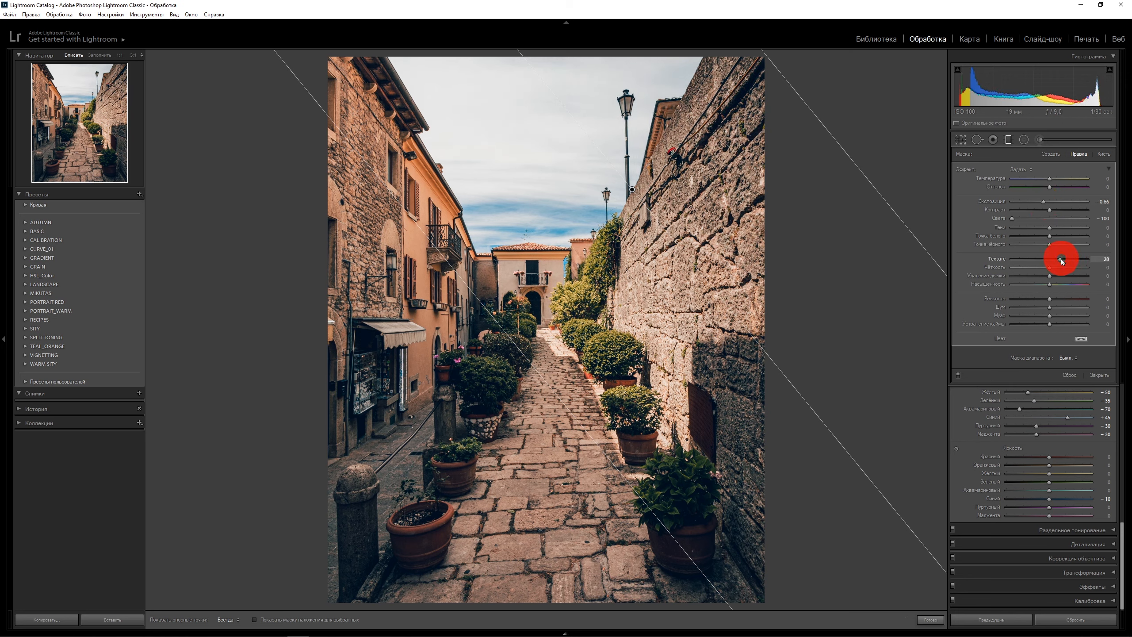
key(Return)
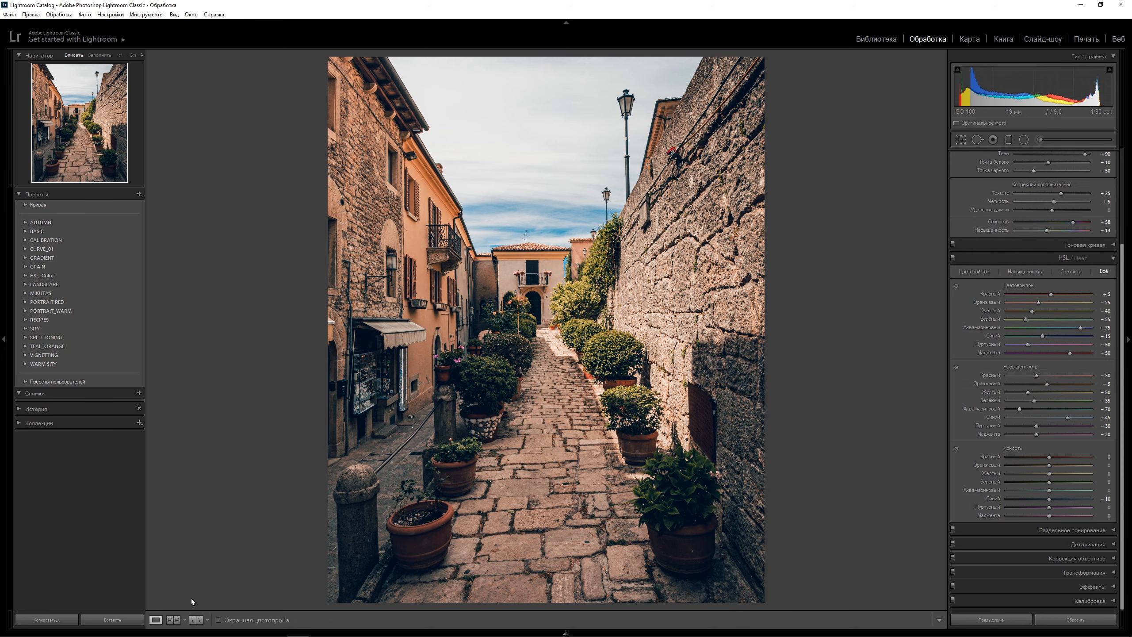
Compare the graded street photo side by side with its original and return to the single-photo view
click(195, 620)
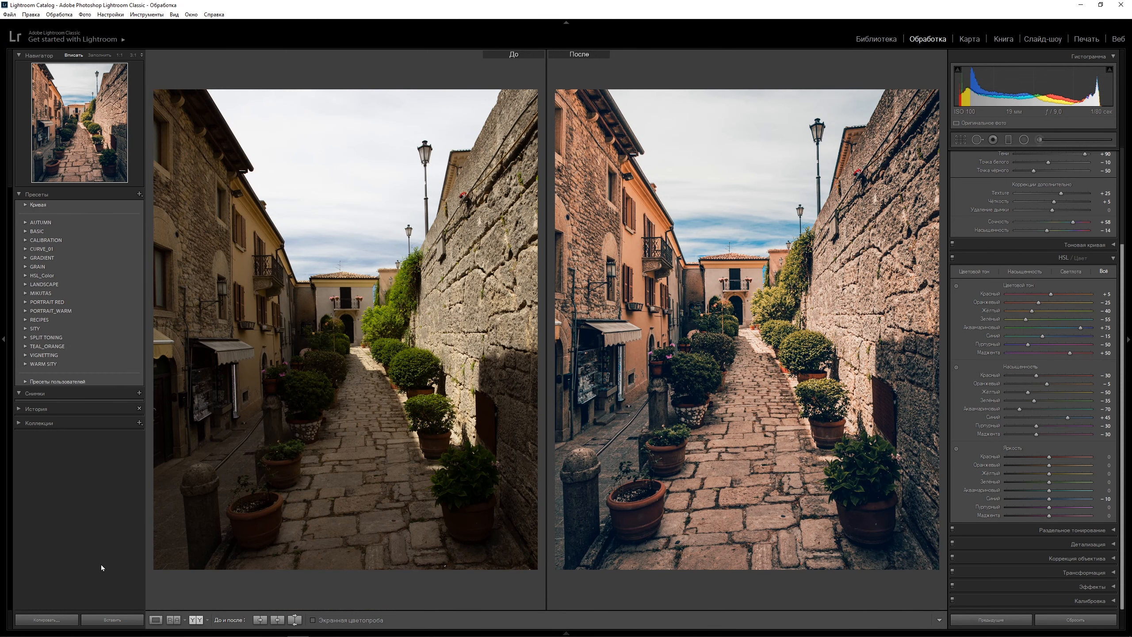
click(156, 620)
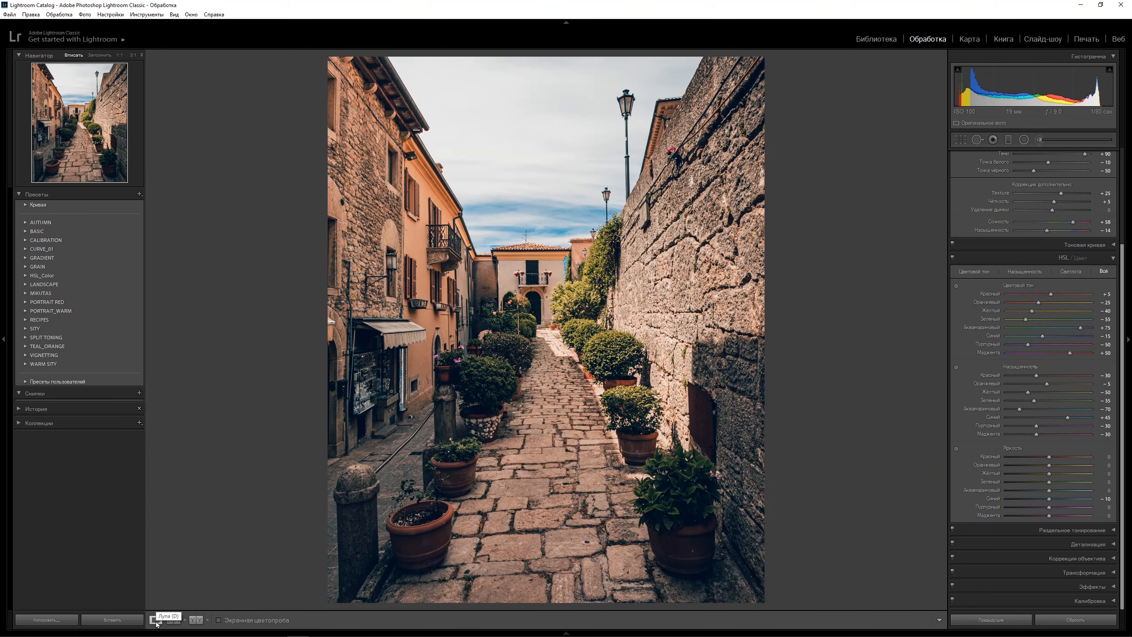
Open the snowy rotunda photo IMG_9821.CR2 and apply the "Steel Blue & Peach" preset from the BASIC group
click(565, 633)
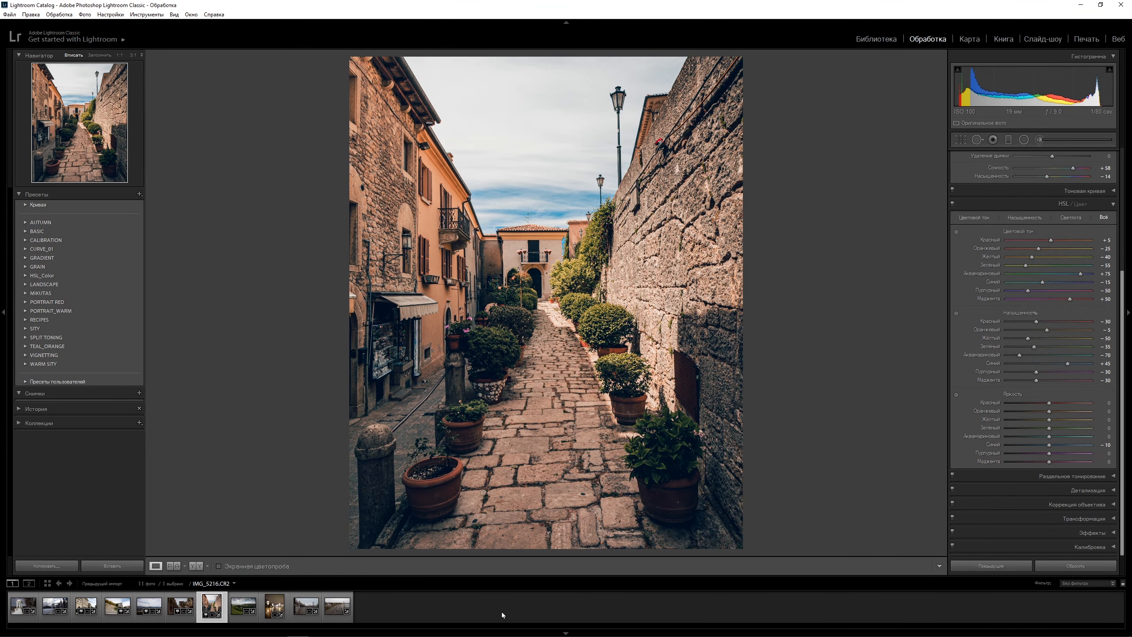
mouse_move(17, 608)
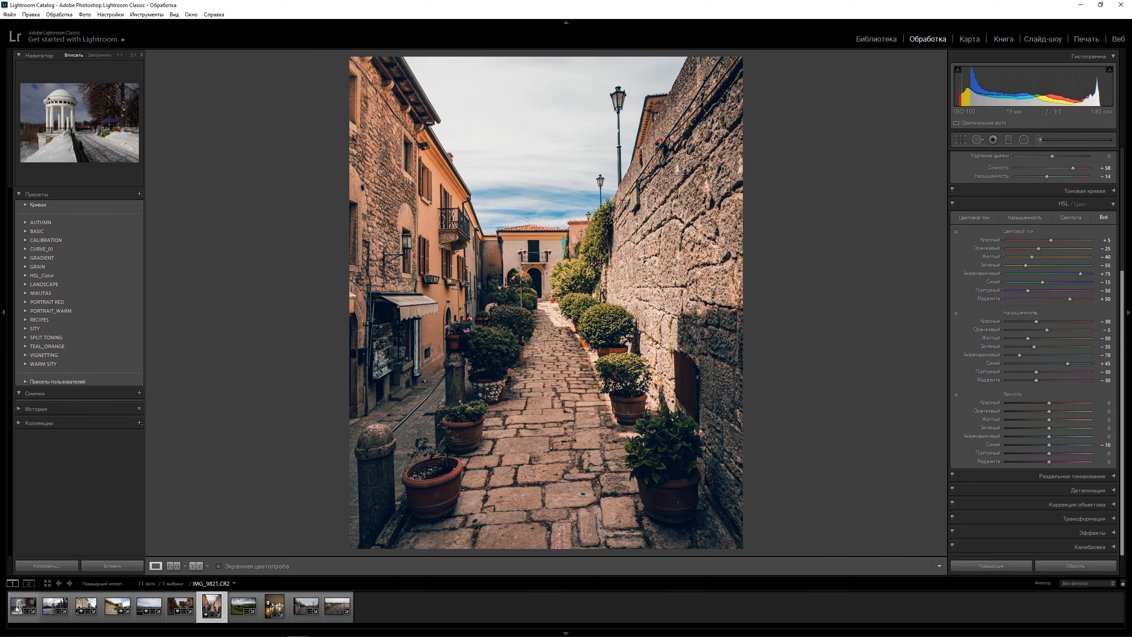
click(17, 609)
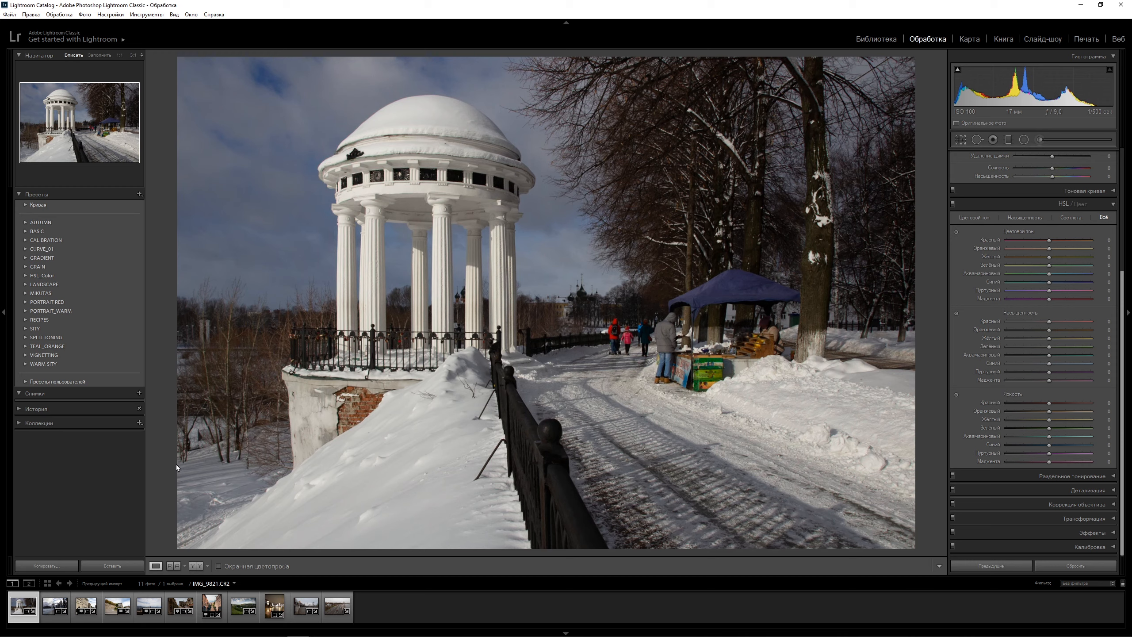
click(30, 231)
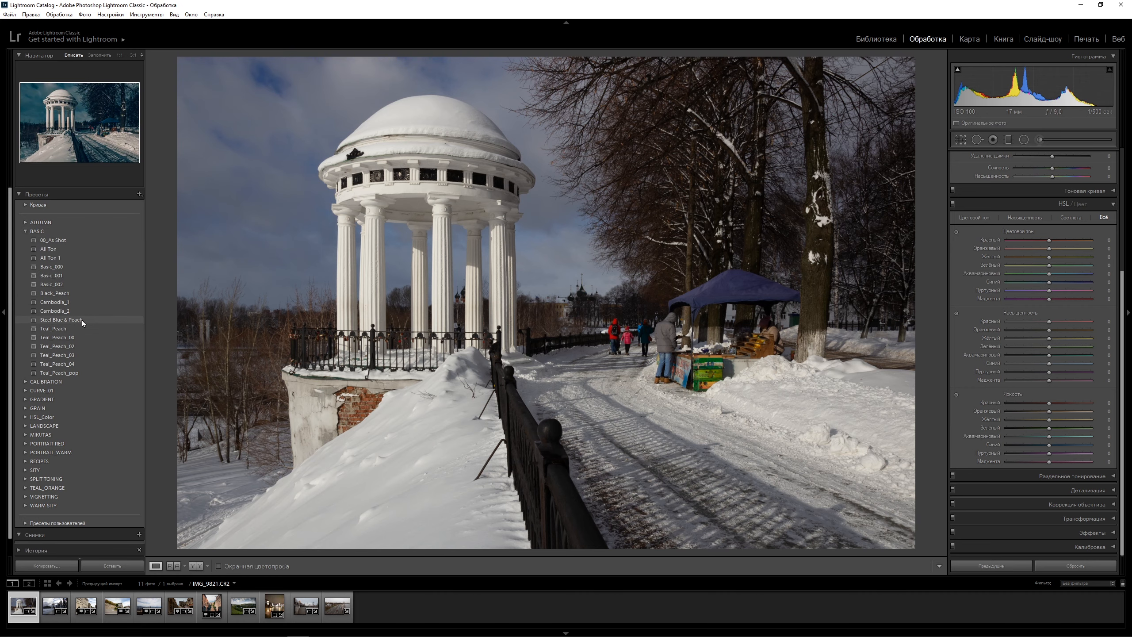
click(82, 320)
Set the rotunda photo's exposure to +0.82, blacks (Точка чёрного) to −72, shadows (Тени) to +65 and temperature to 5818, and compare before and after
scroll(1040, 365, up, 5)
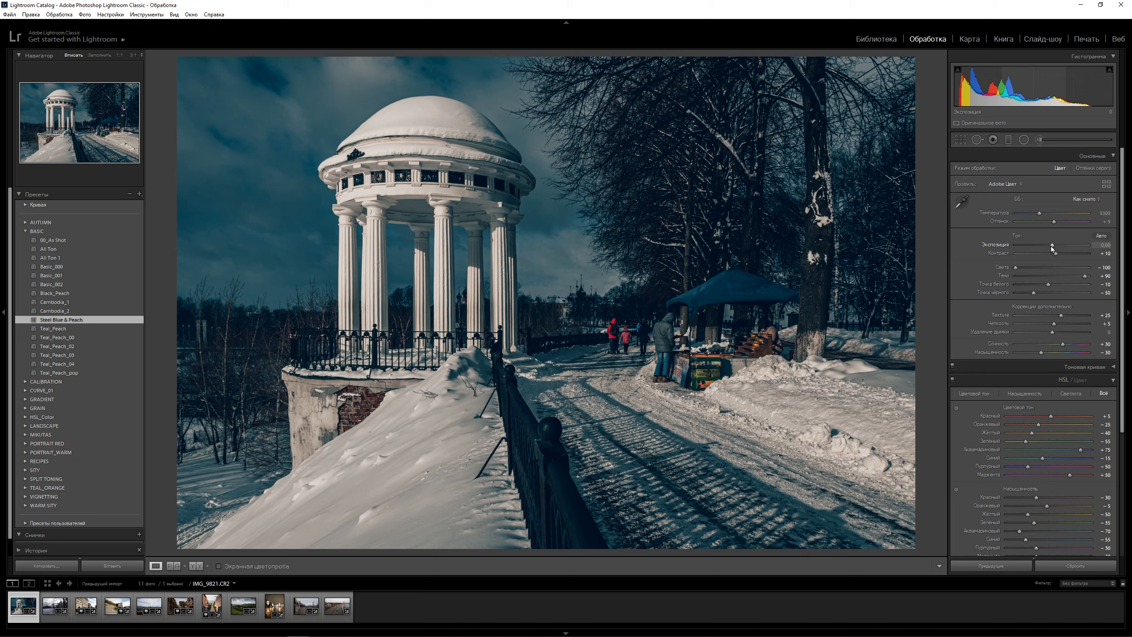
drag(1052, 245, 1058, 244)
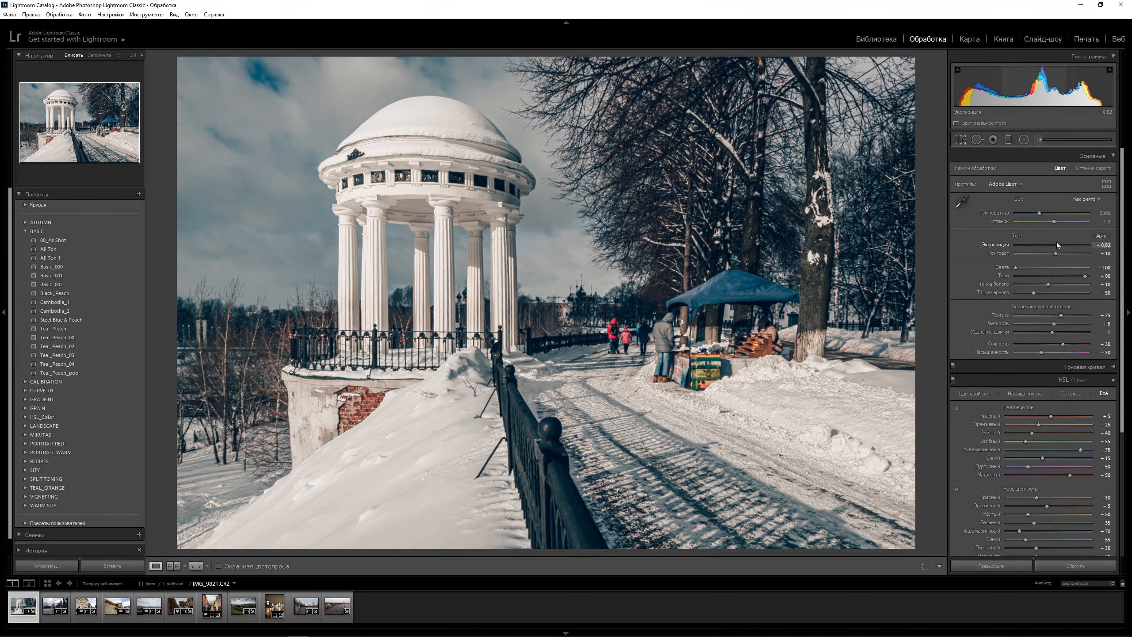
drag(1033, 293, 1024, 295)
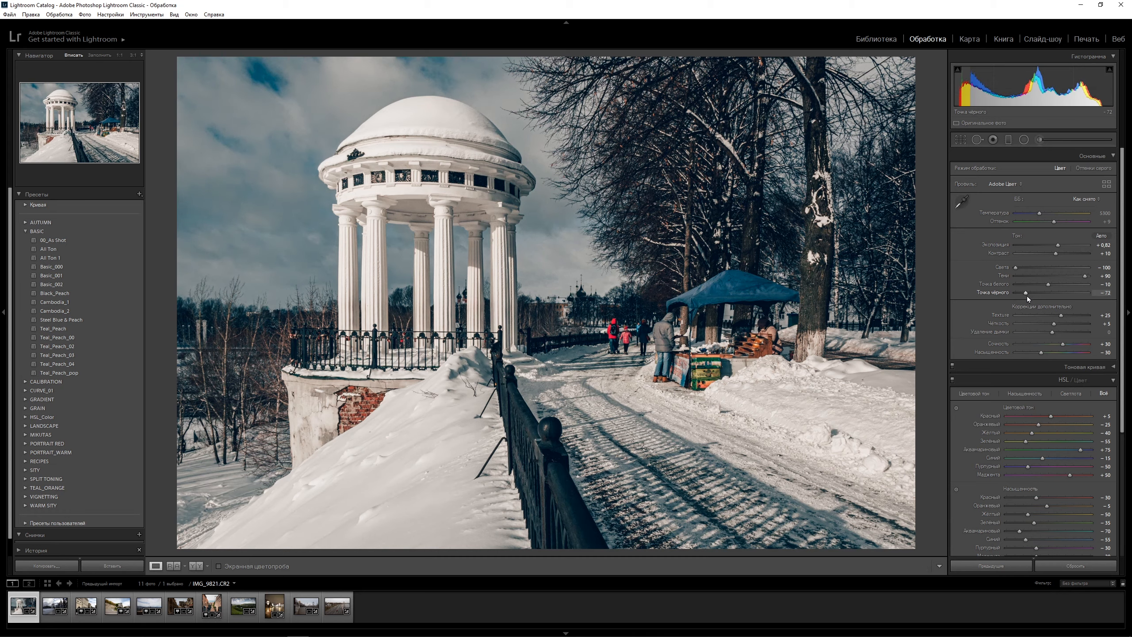
mouse_move(1085, 276)
mouse_down()
mouse_move(1063, 280)
mouse_move(1075, 276)
mouse_up()
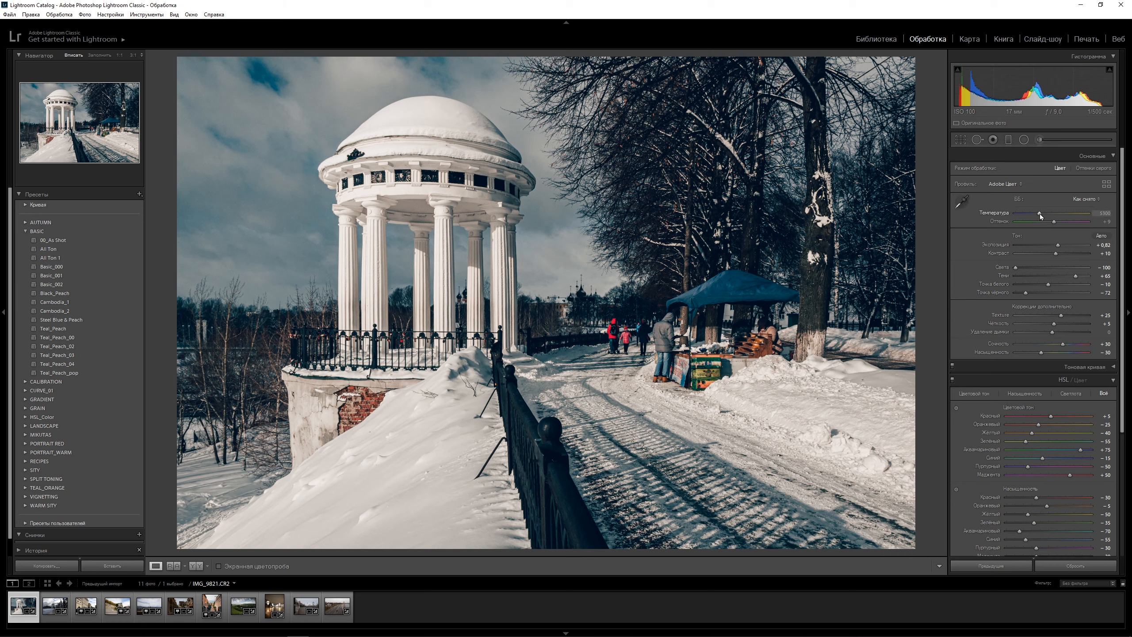
drag(1040, 215, 1043, 213)
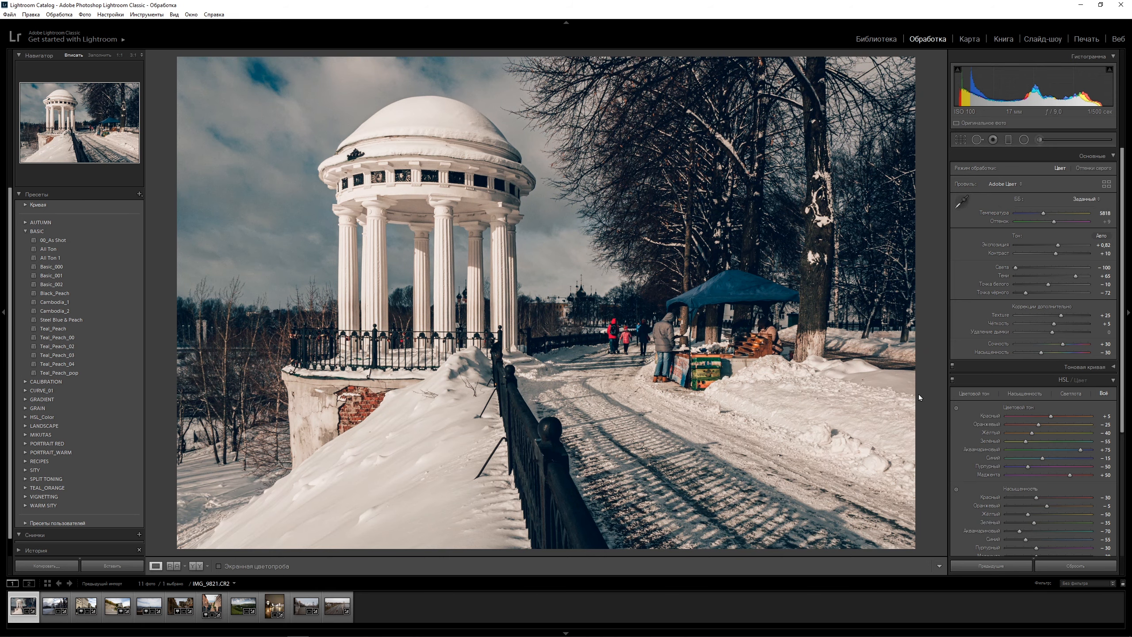
click(196, 567)
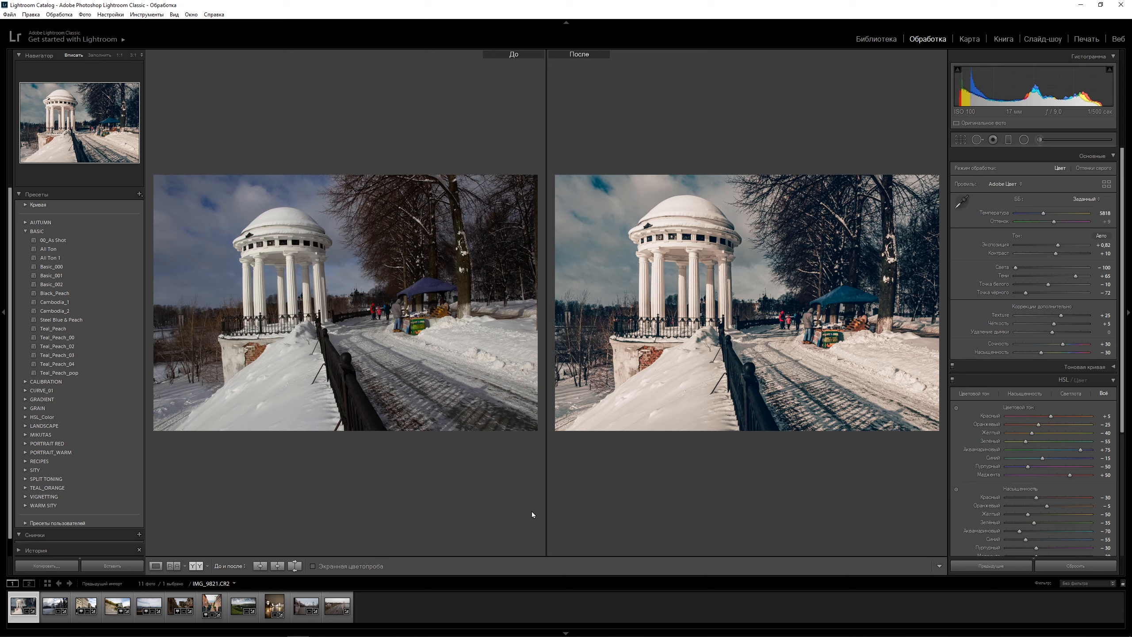
Open the winter cathedral photo IMG_9842.CR2 in the single-photo view and apply the "Steel Blue & Peach" preset
click(55, 606)
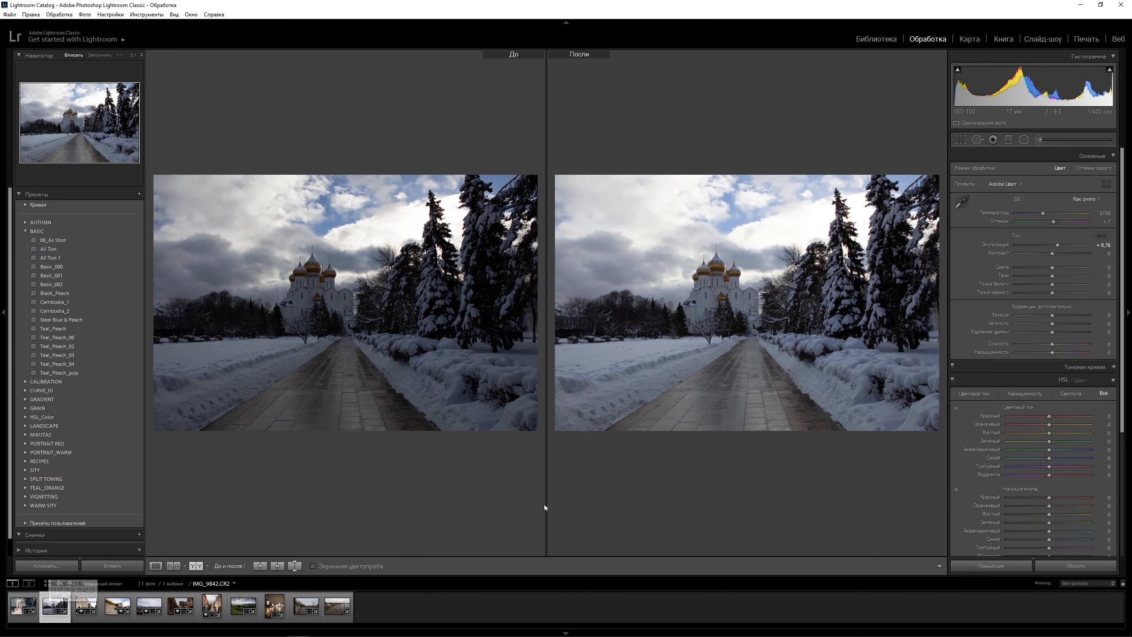
click(156, 566)
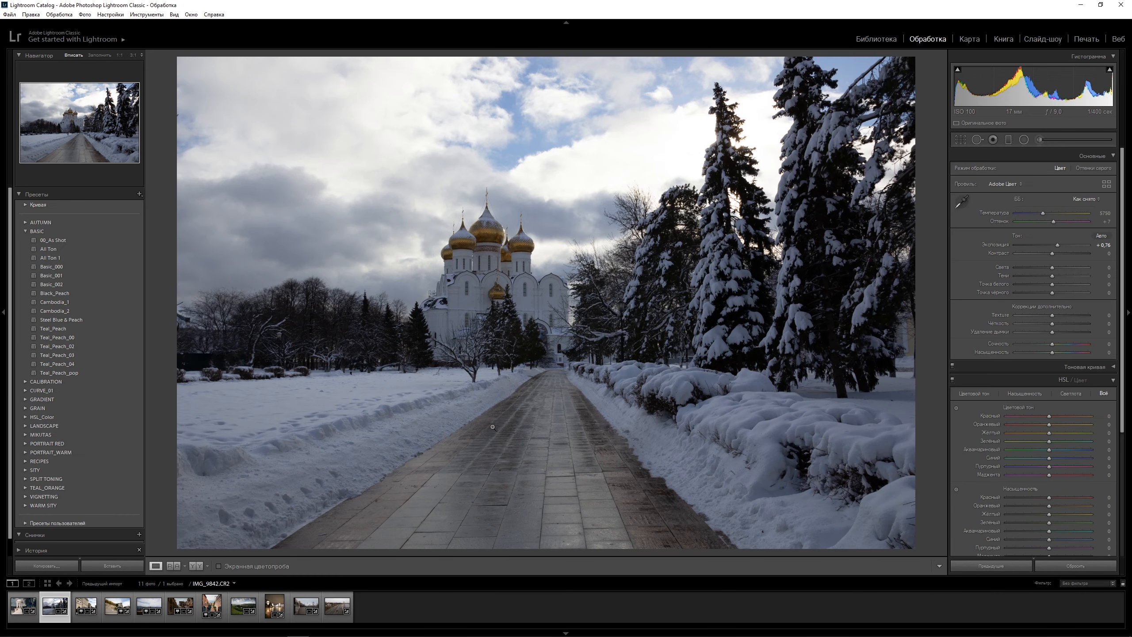
click(88, 322)
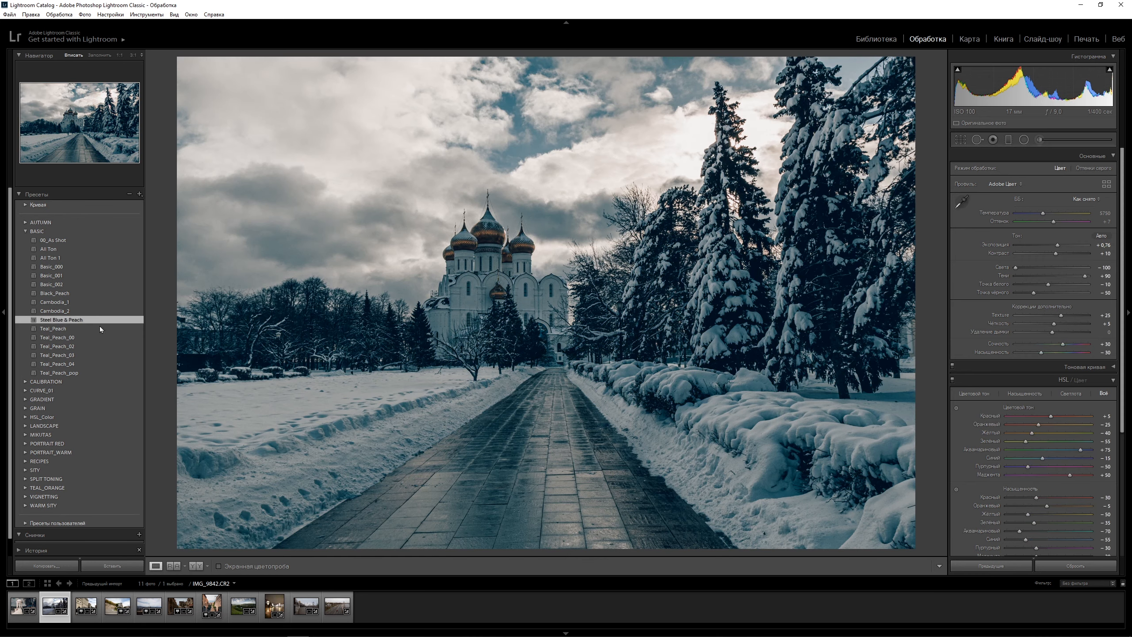
Set the cathedral photo's exposure to +0.94 and temperature to 7212, and compare it with the original
drag(1058, 244, 1059, 244)
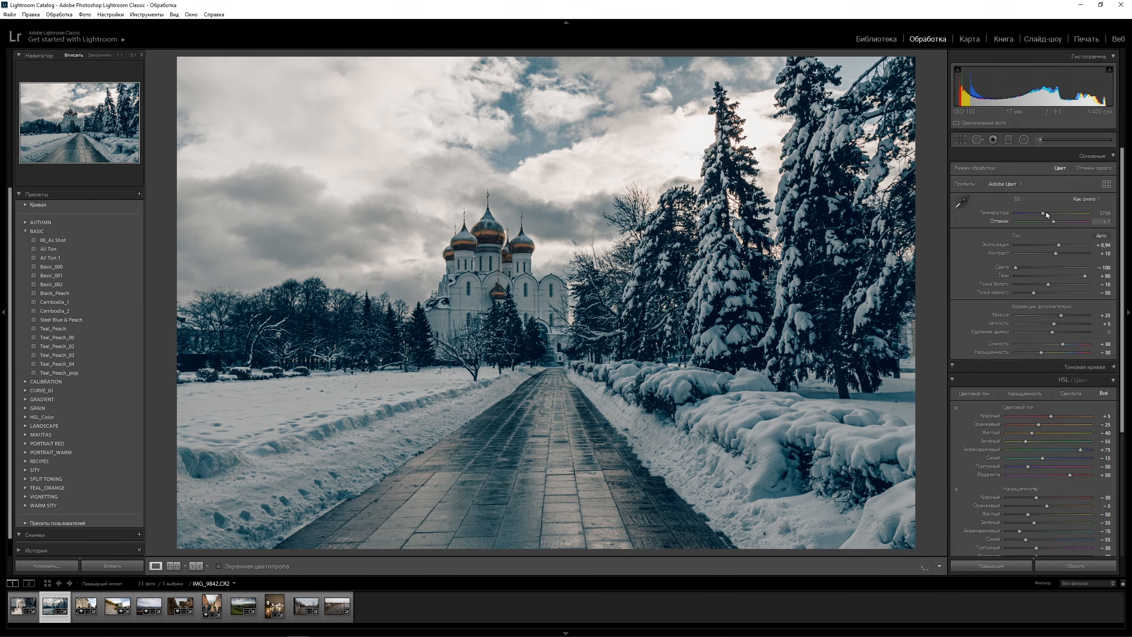
drag(1042, 214, 1055, 209)
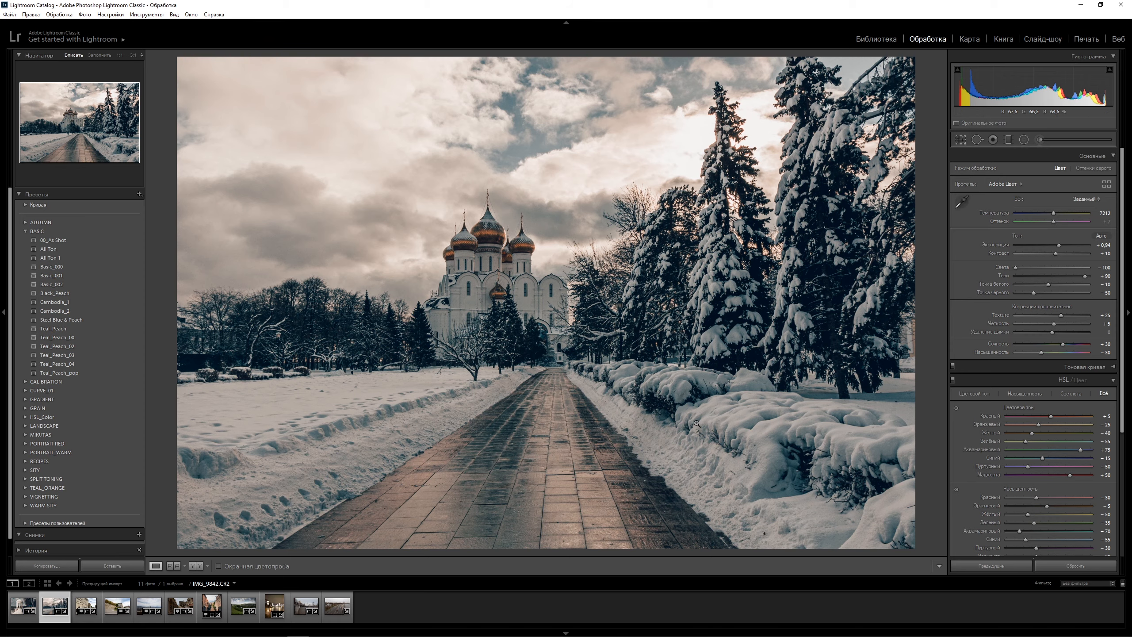
key(y)
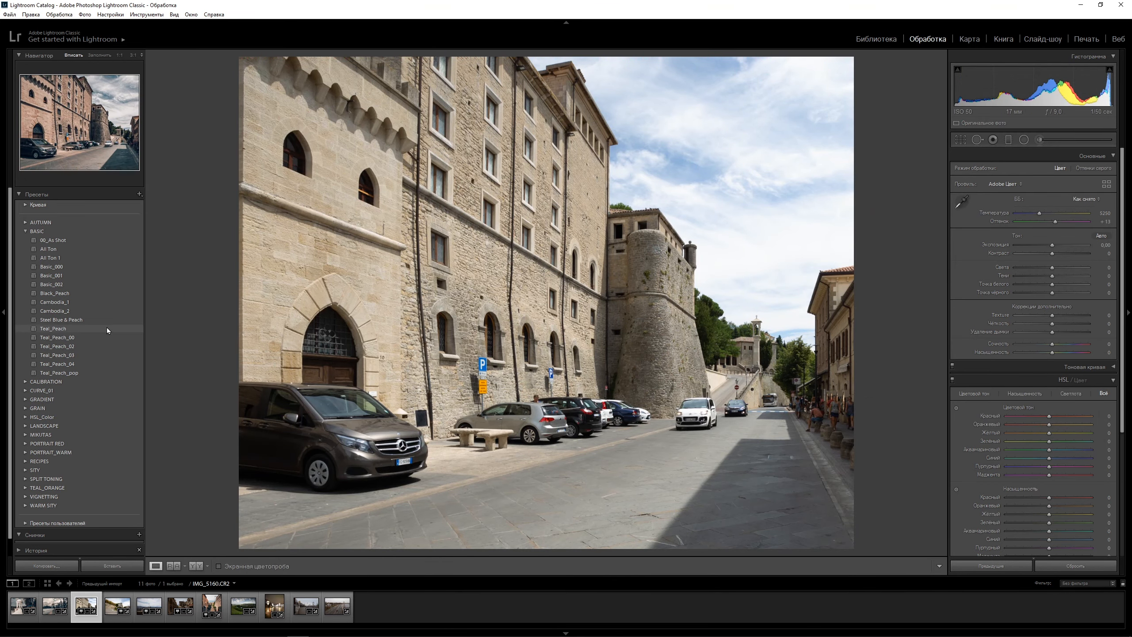
Apply "Steel Blue & Peach" to the stone fortress street photo, with a warmer temperature and the HSL saturation of the blues at +20
click(80, 320)
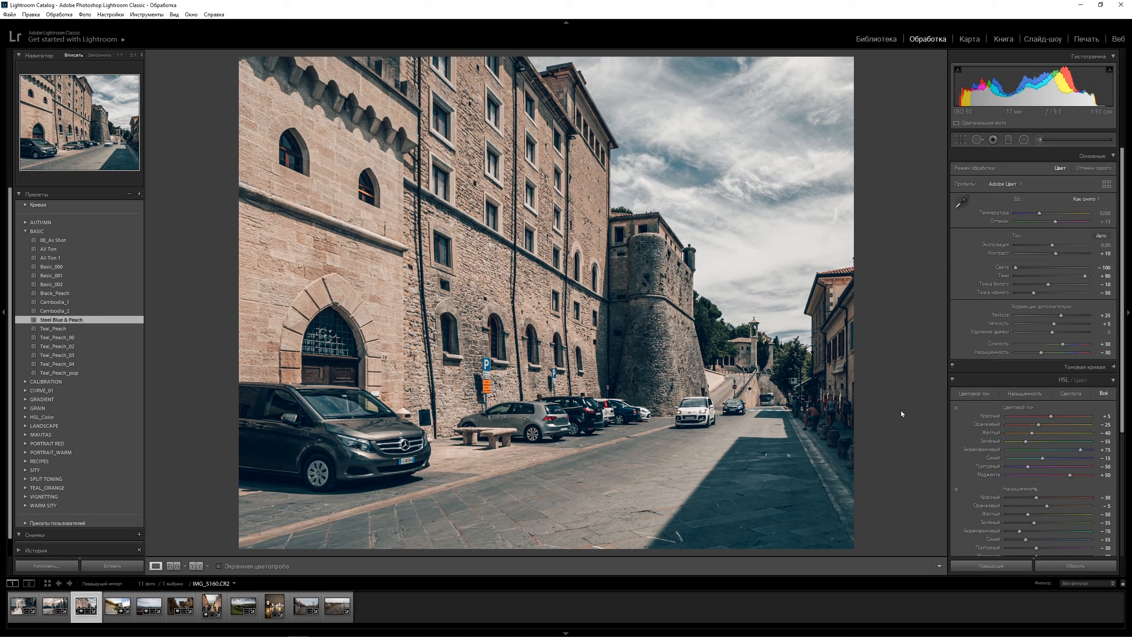
drag(1040, 216, 1046, 215)
scroll(1124, 333, down, 5)
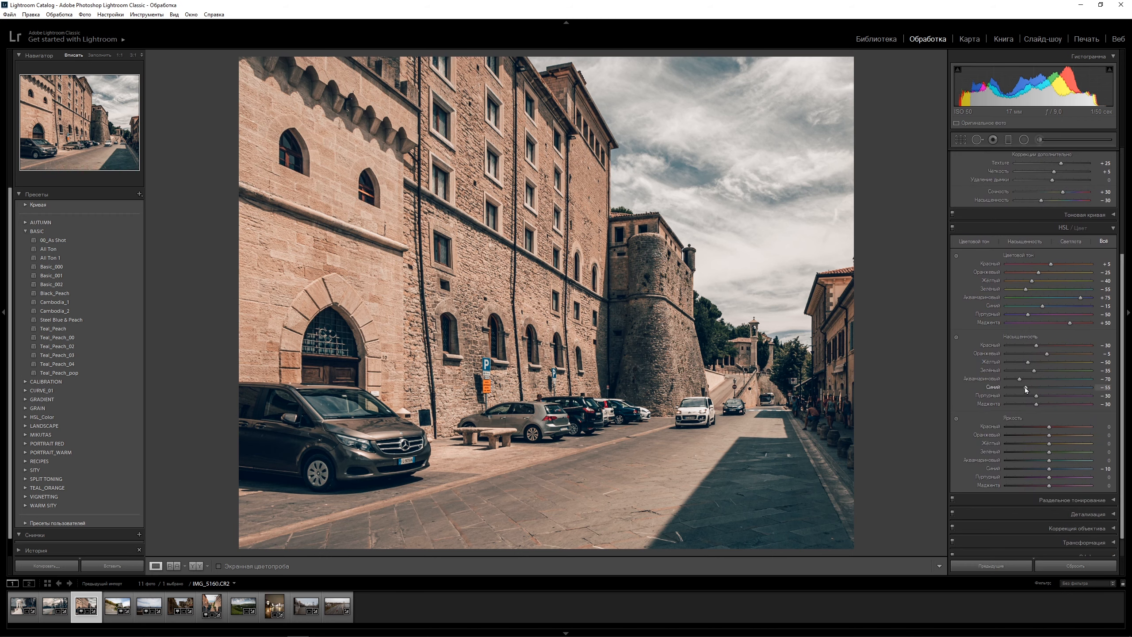
drag(1053, 387, 1055, 389)
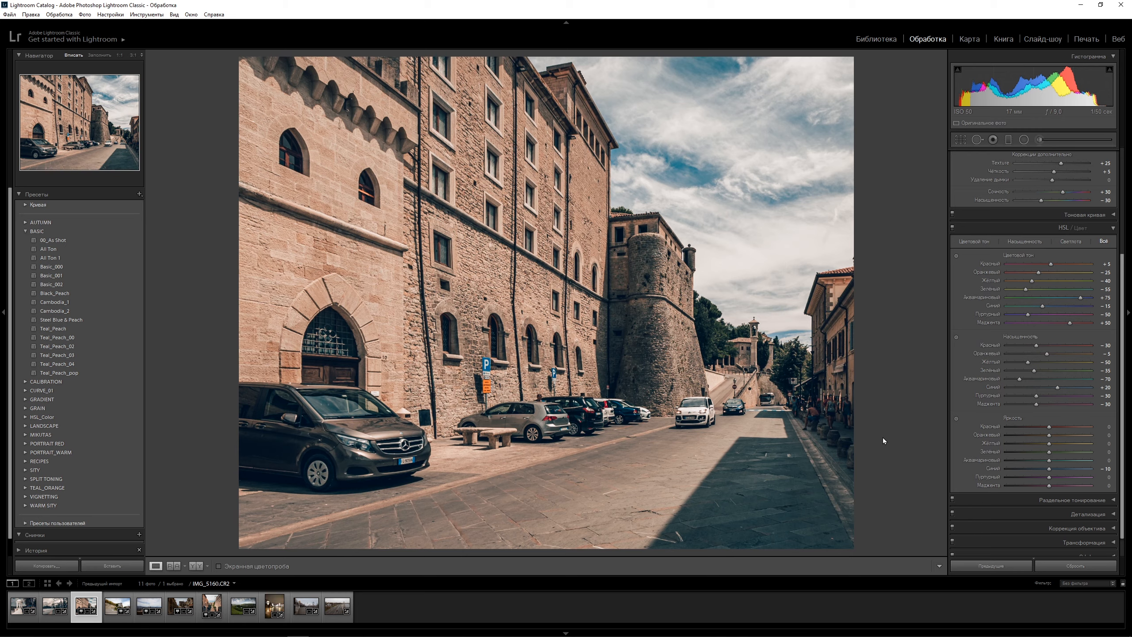
Apply "Steel Blue & Peach" to the curved road photo IMG_5179.CR2 and set the HSL blues to saturation −12 and luminance (Яркость) −38
key(Right)
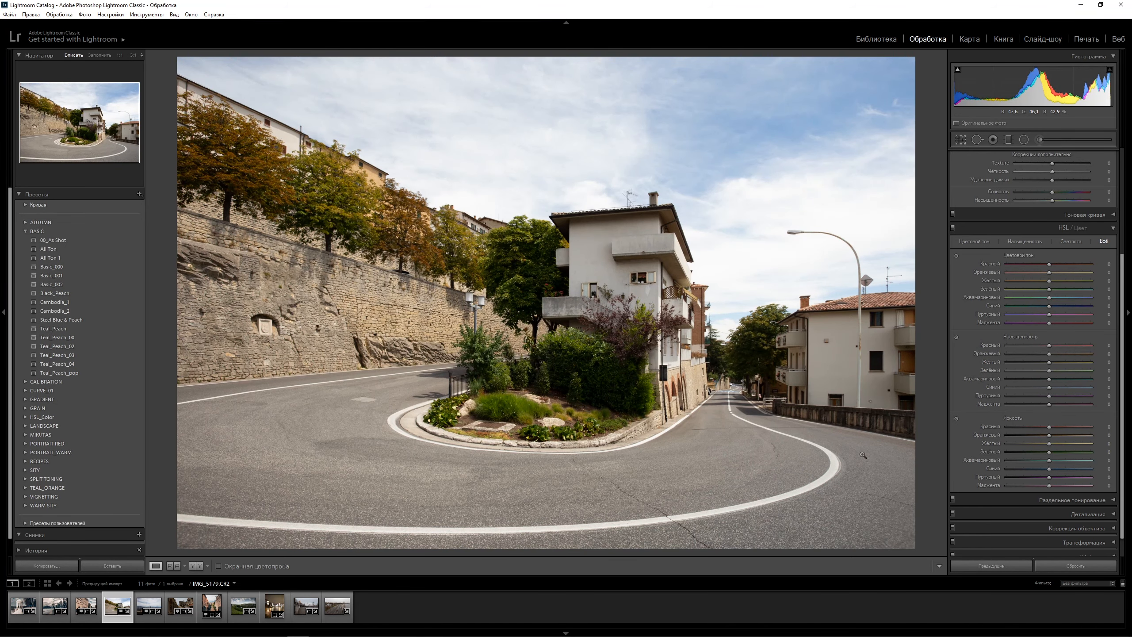
scroll(81, 307, down, 1)
click(81, 302)
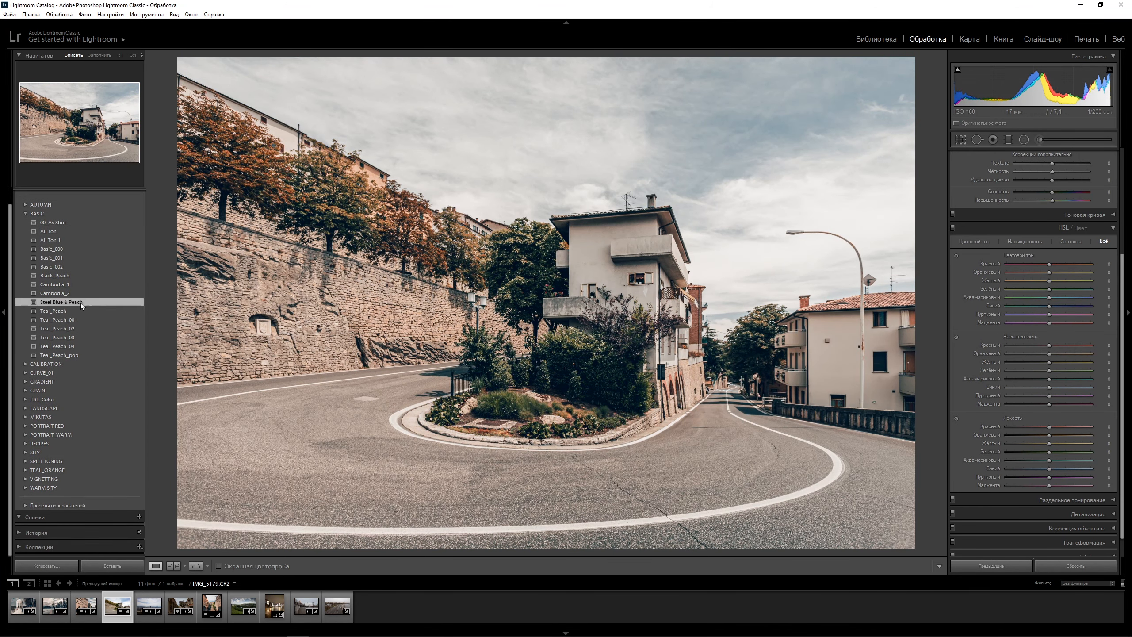
drag(1042, 387, 1044, 387)
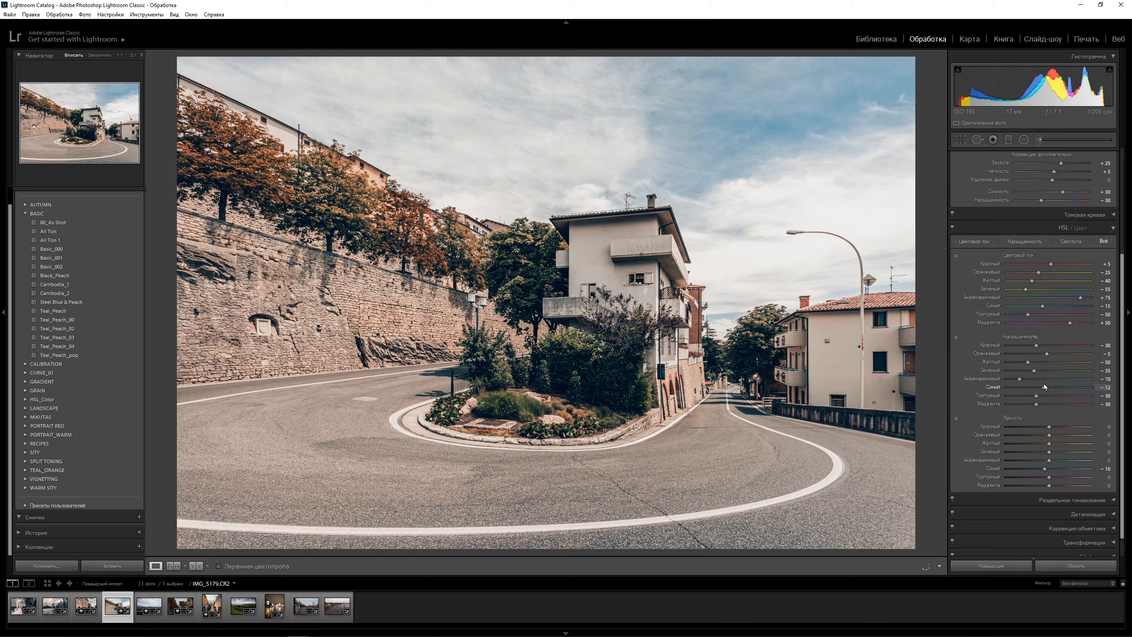
drag(1044, 470, 1030, 468)
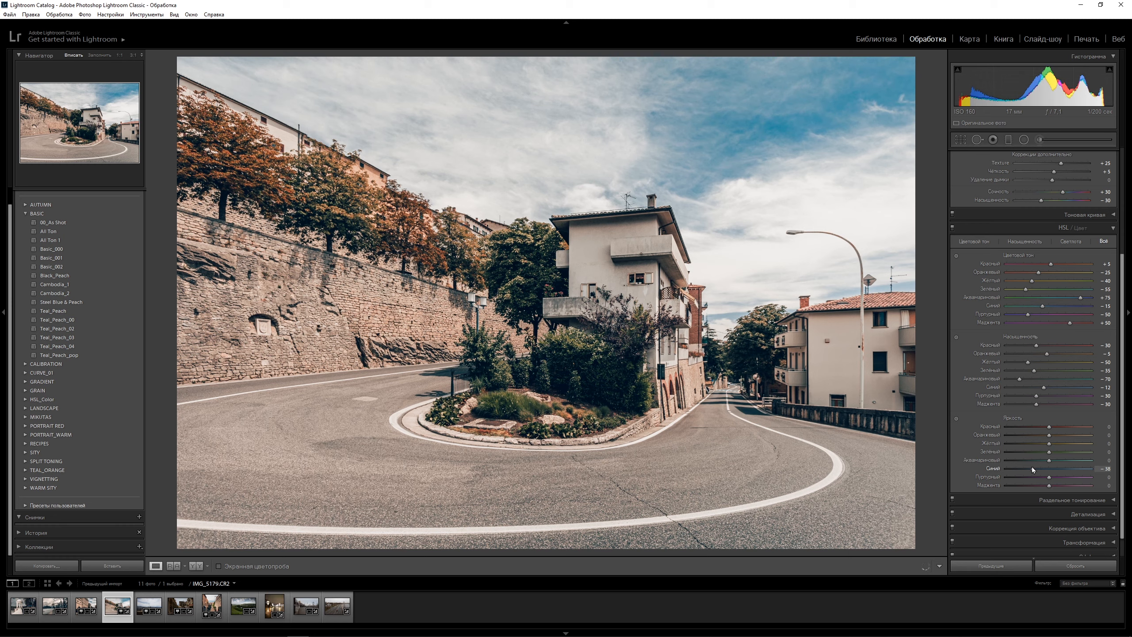
Set the curved road photo's blue saturation to −27 and exposure to −0.27, fine-tune its temperature, and compare it with the original
drag(1043, 387, 1038, 388)
scroll(1118, 374, up, 5)
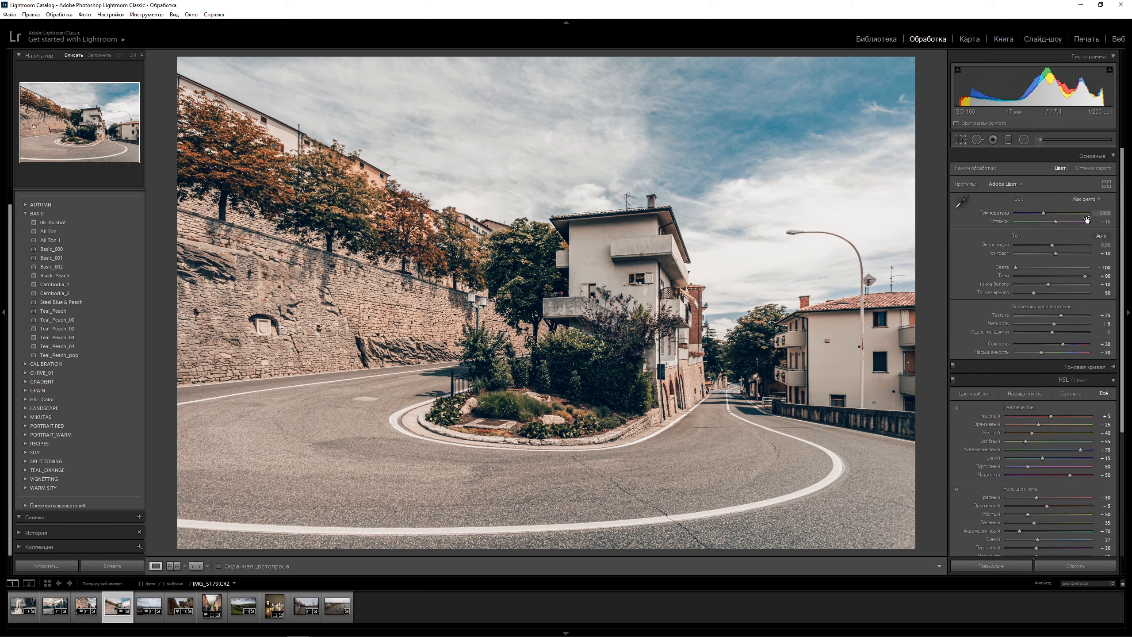
drag(1053, 246, 1050, 246)
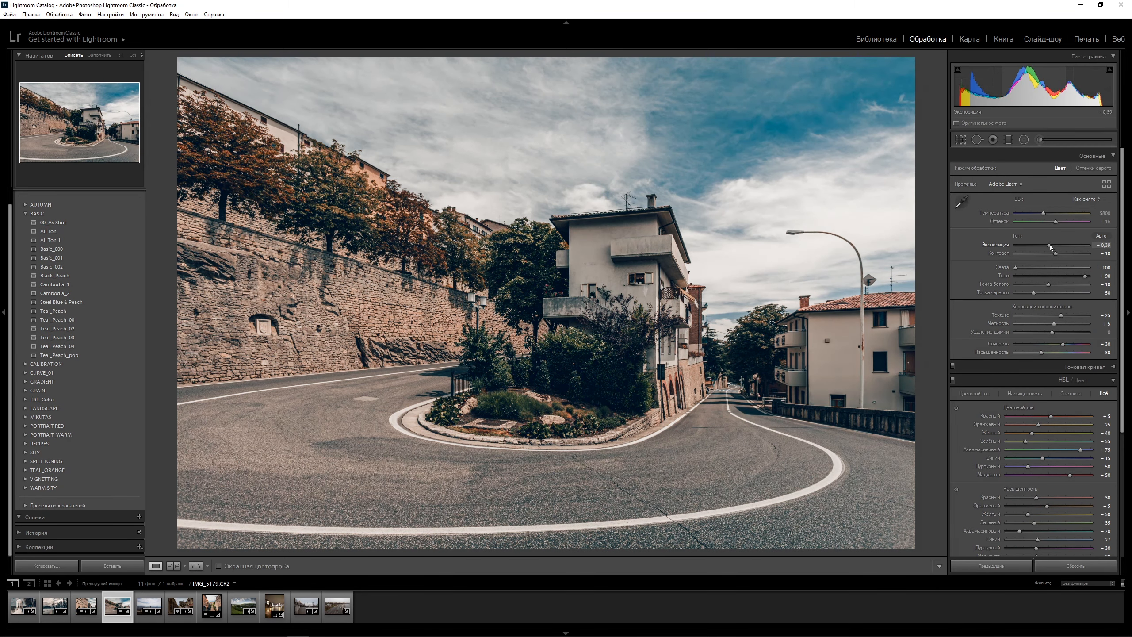
key(ctrl+z)
drag(1044, 213, 1043, 214)
click(196, 566)
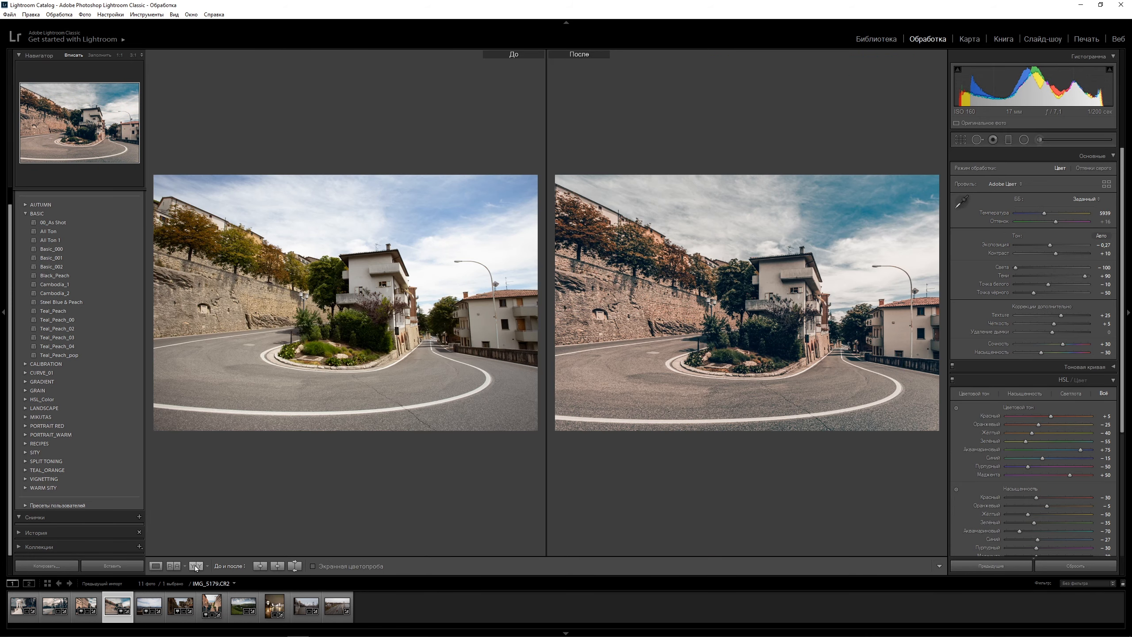
Apply "Steel Blue & Peach" to the rooftop pigeon photo IMG_5200.CR2 in the single-photo view and set the HSL blue saturation to −25
key(Right)
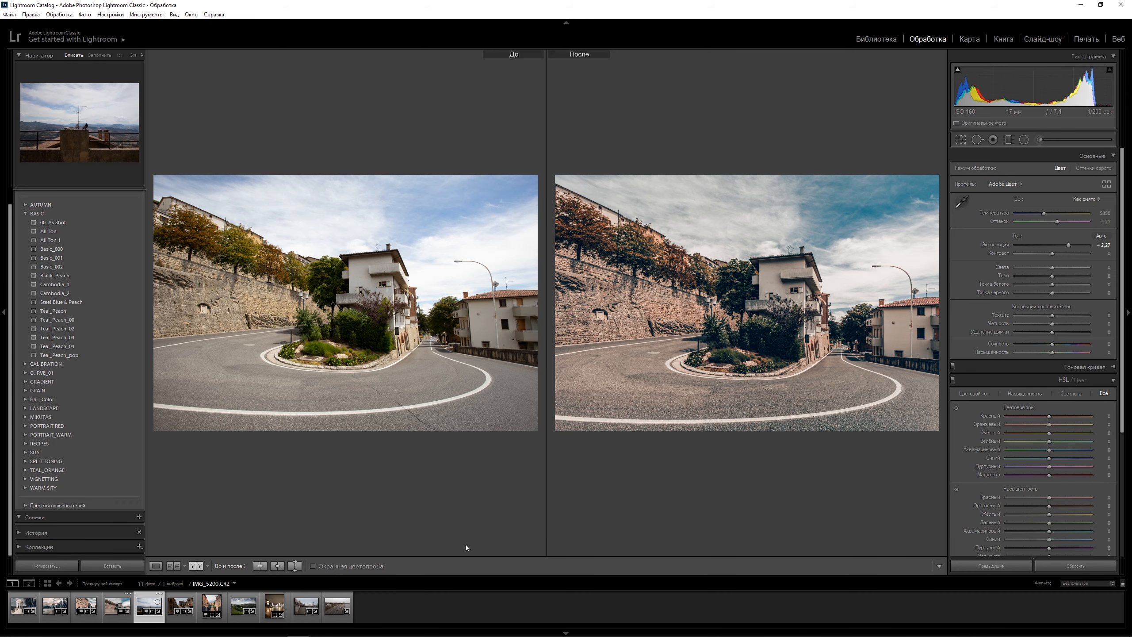
key(y)
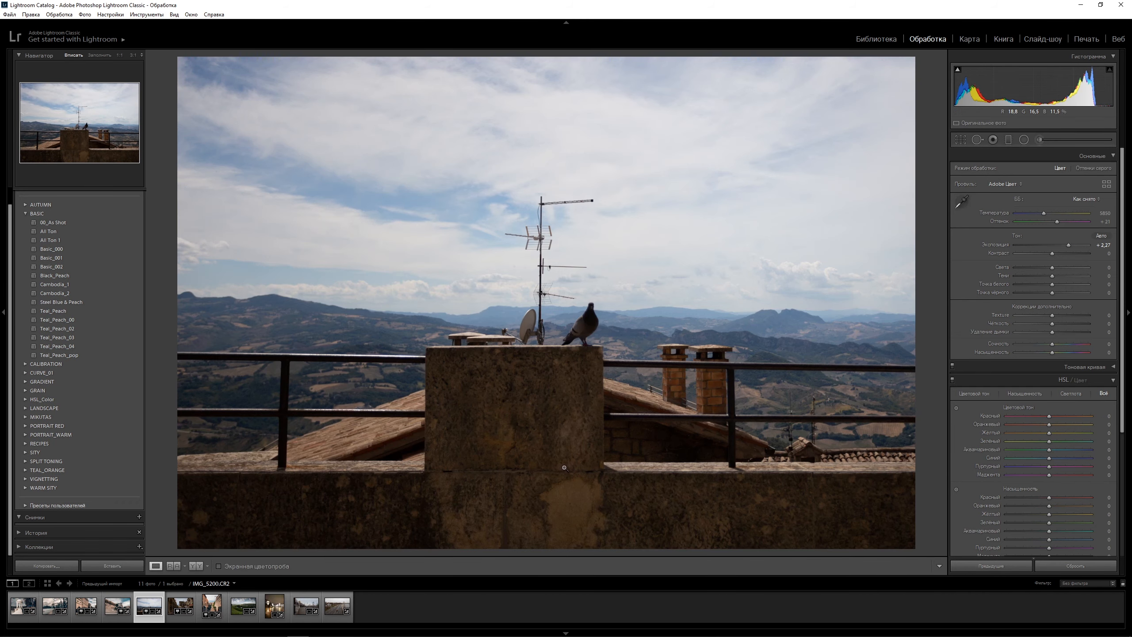
click(61, 302)
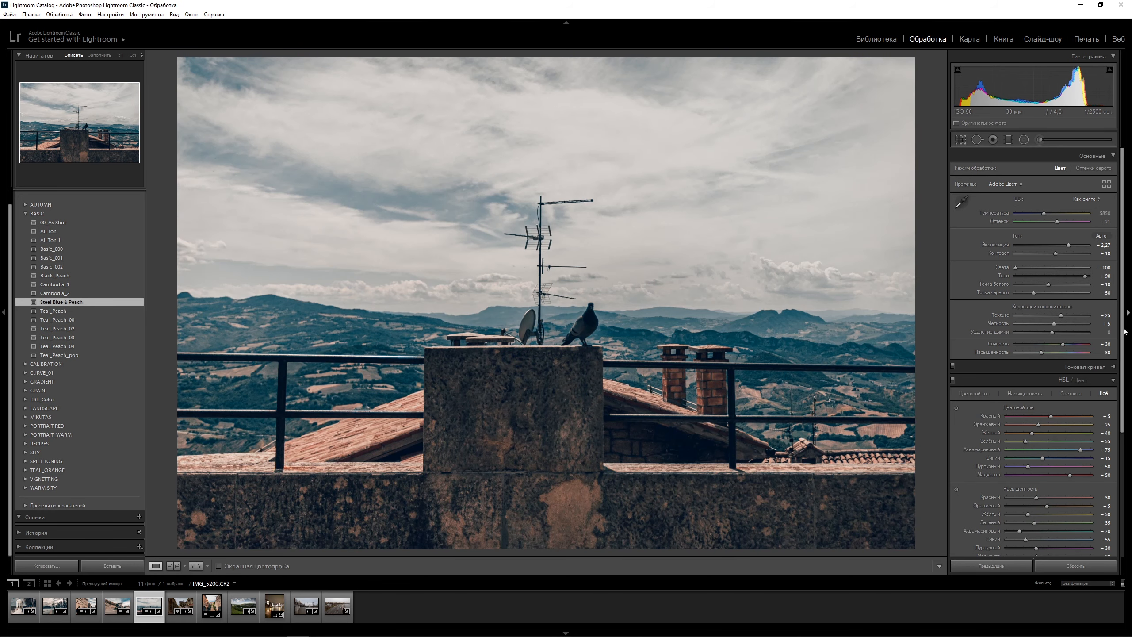
scroll(1039, 446, down, 3)
drag(1026, 431, 1038, 430)
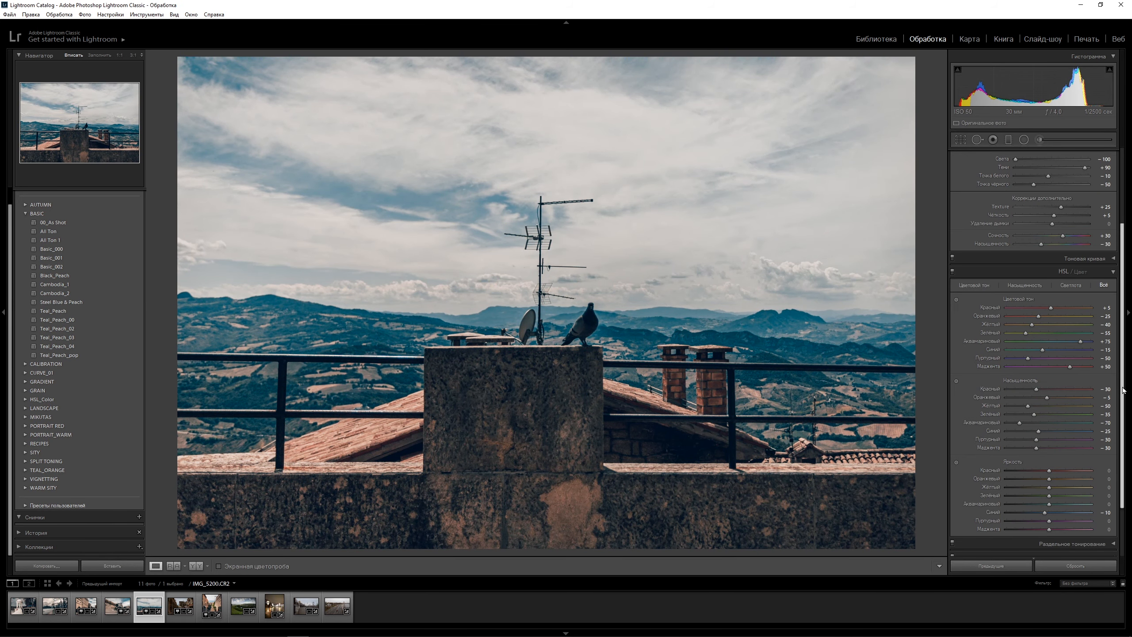
Set the rooftop photo's temperature to 6606, tint to +39, exposure to +1.91 and shadows (Тени) to +100
drag(1124, 391, 1124, 279)
drag(1043, 213, 1048, 213)
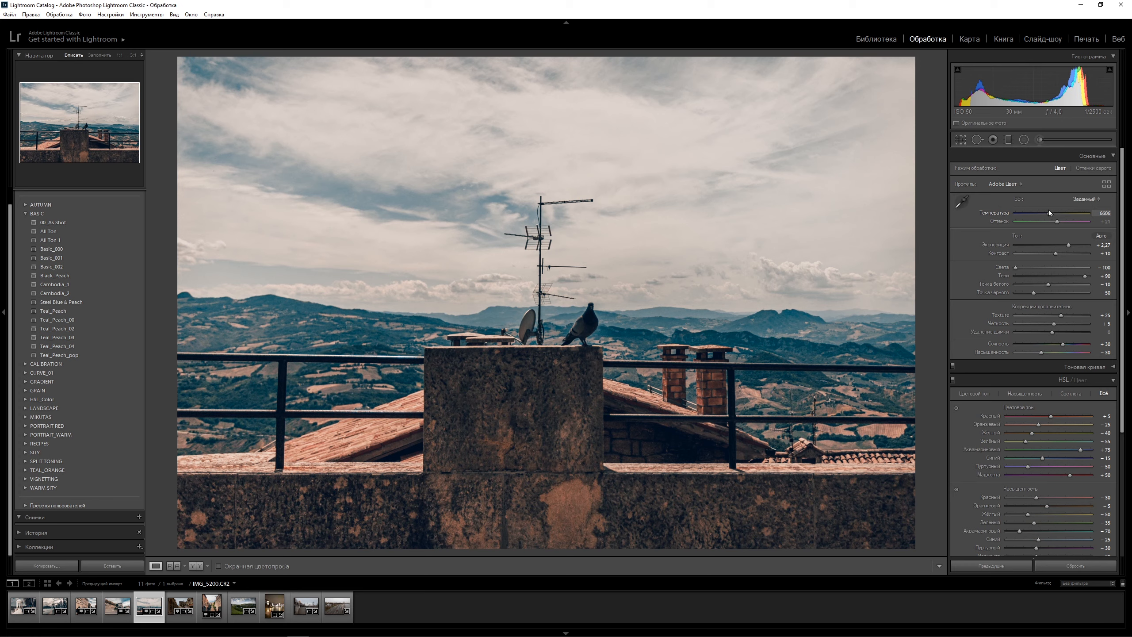
drag(1068, 246, 1127, 269)
drag(1057, 218, 1063, 216)
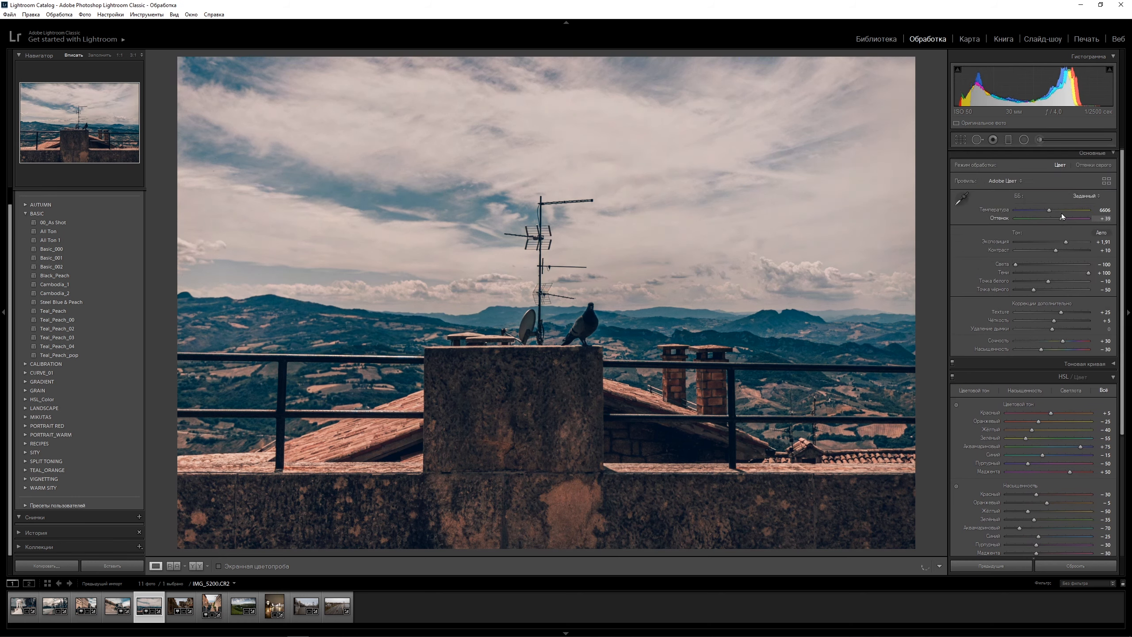
Fine-tune the midtone points of the rooftop photo's tone curve in the RGB channel
drag(1123, 269, 1123, 355)
click(1084, 242)
click(1075, 365)
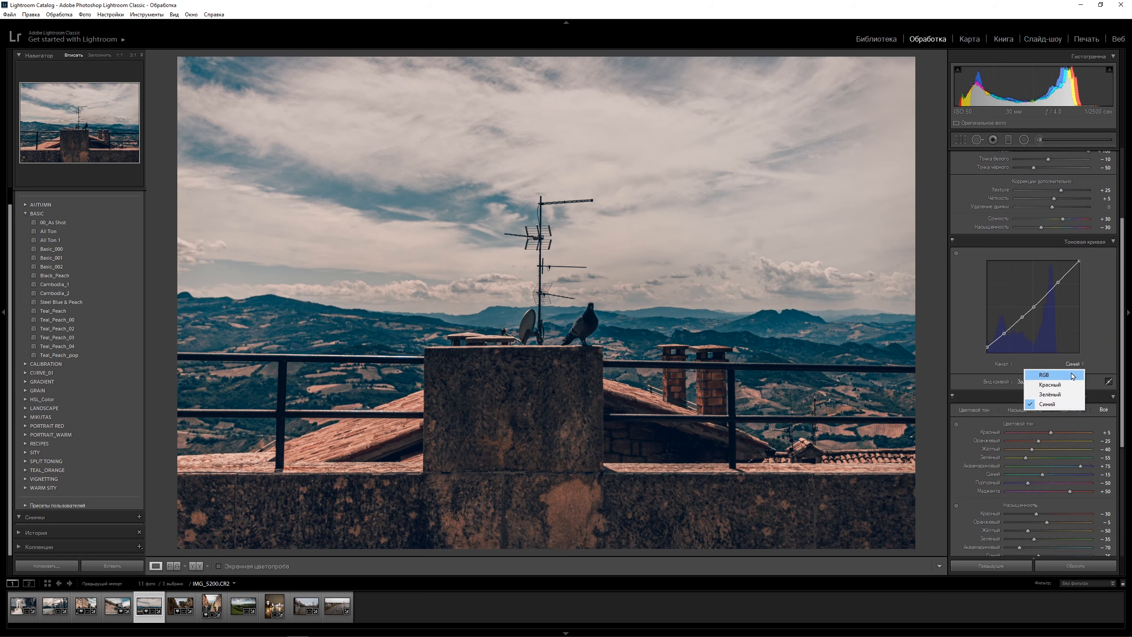
click(1067, 375)
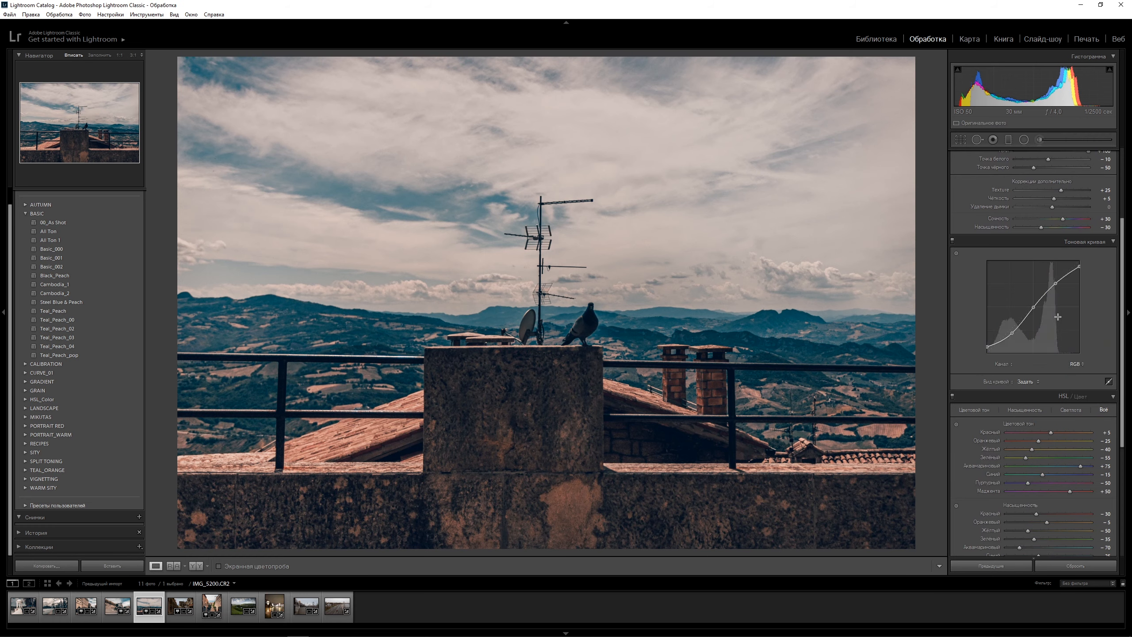
drag(1056, 285, 1033, 310)
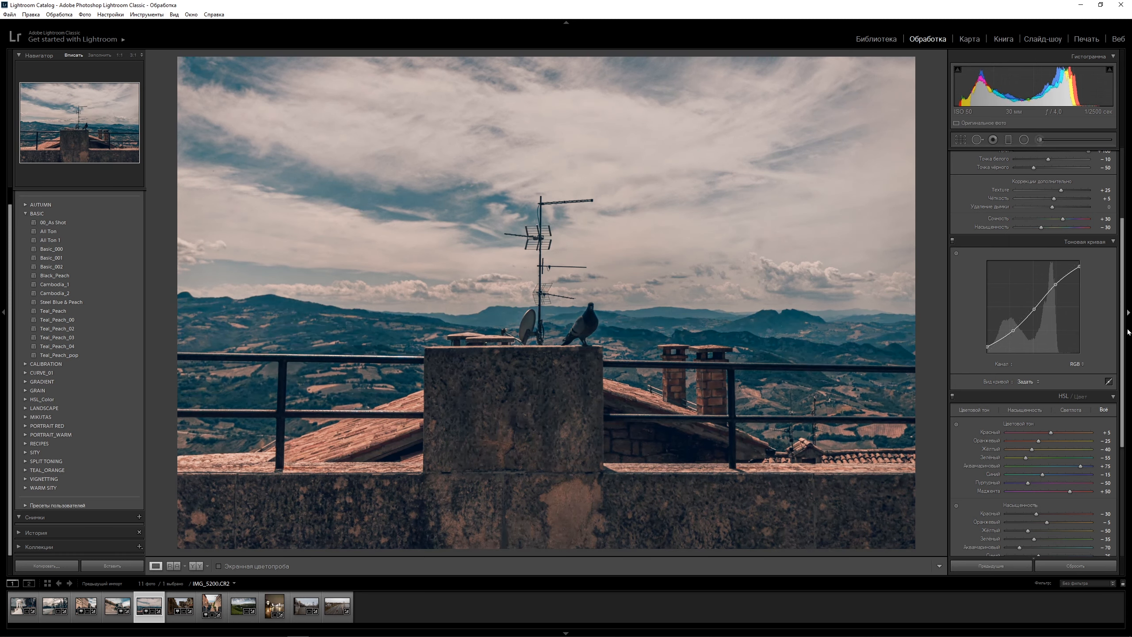
Readjust the HSL saturation of the blues in the rooftop photo and compare it with the original
scroll(1129, 411, down, 3)
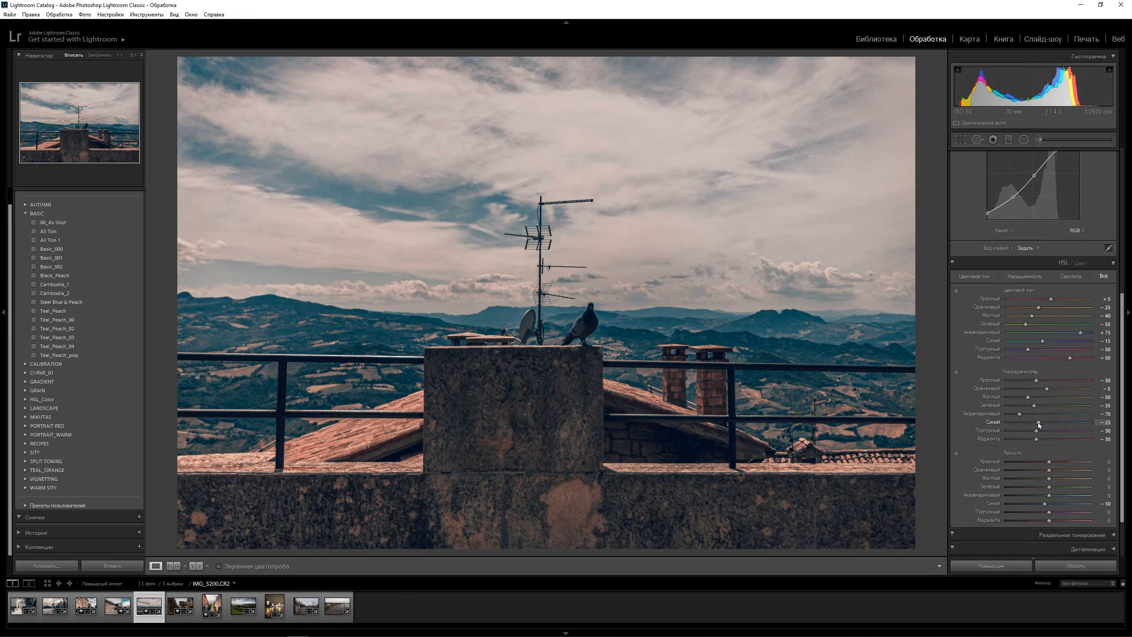
drag(1050, 419, 1051, 420)
click(201, 567)
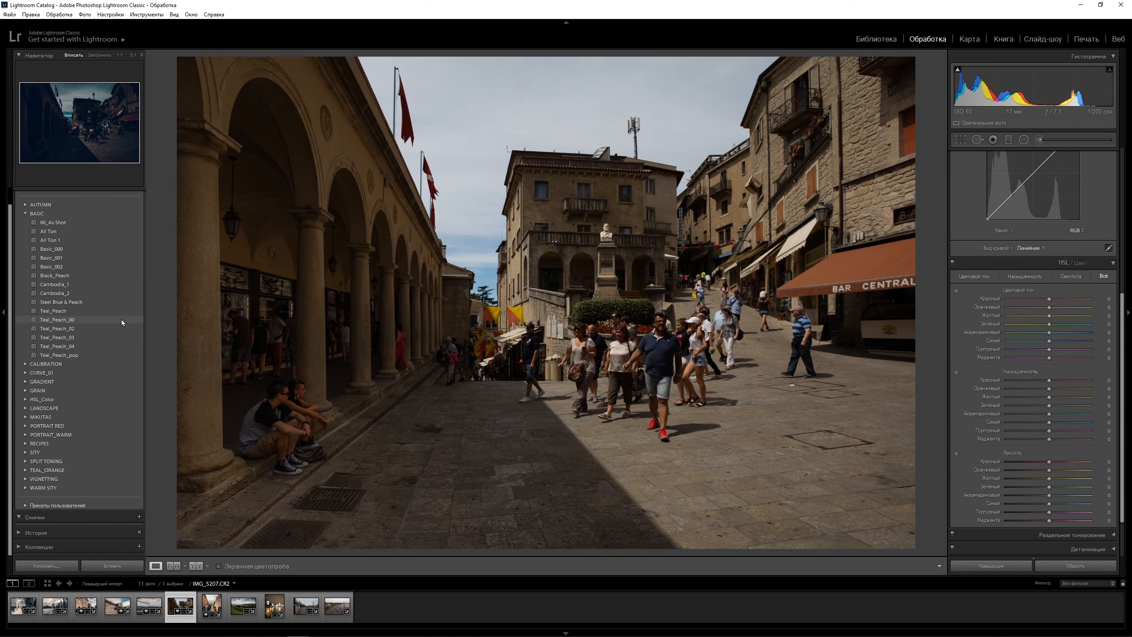
Apply "Steel Blue & Peach" to the crowded square photo IMG_5207.CR2, with exposure +1.18 and a slightly cooler temperature
click(92, 302)
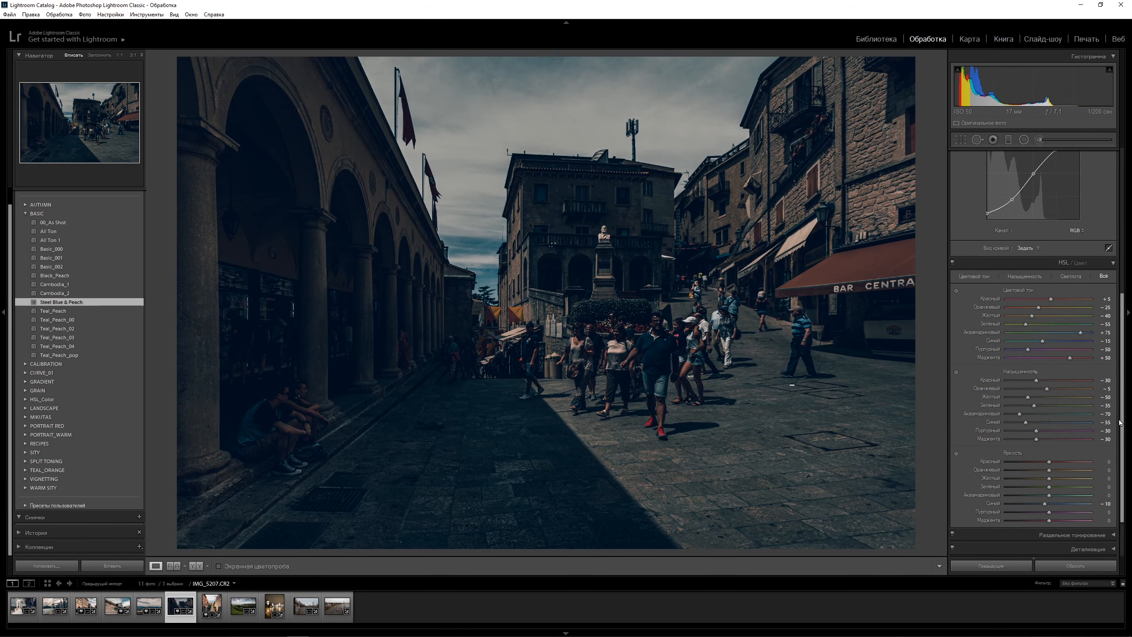
scroll(1056, 249, up, 5)
drag(1055, 246, 1061, 243)
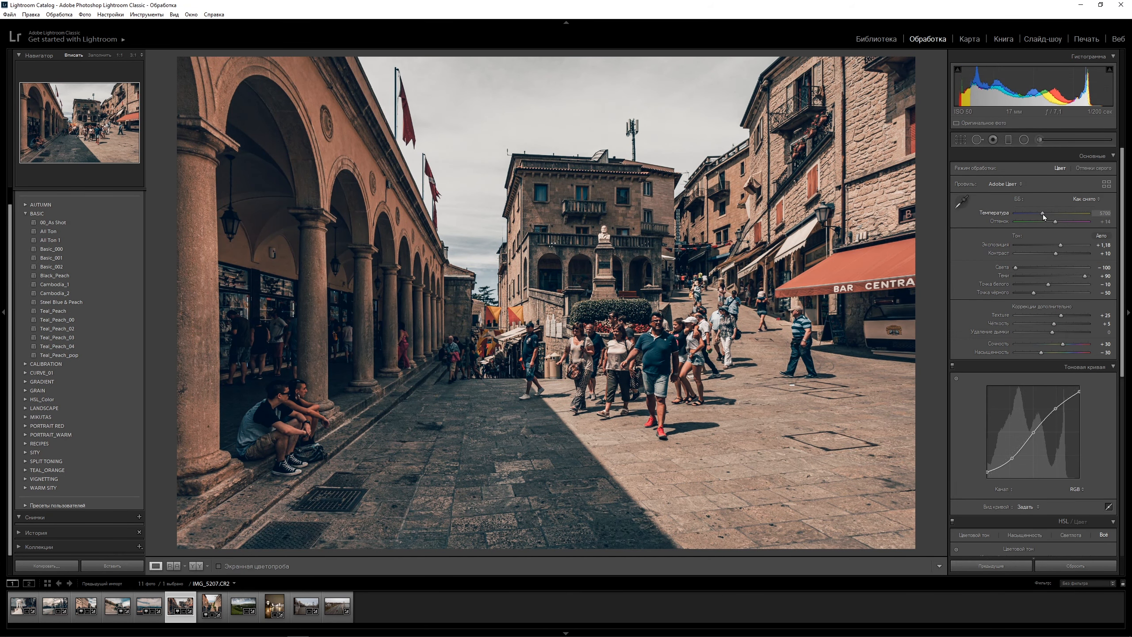
drag(1043, 214, 1041, 214)
click(1101, 214)
key(Return)
Set the square photo's HSL blue saturation to −17 and compare it with the original
scroll(971, 246, down, 5)
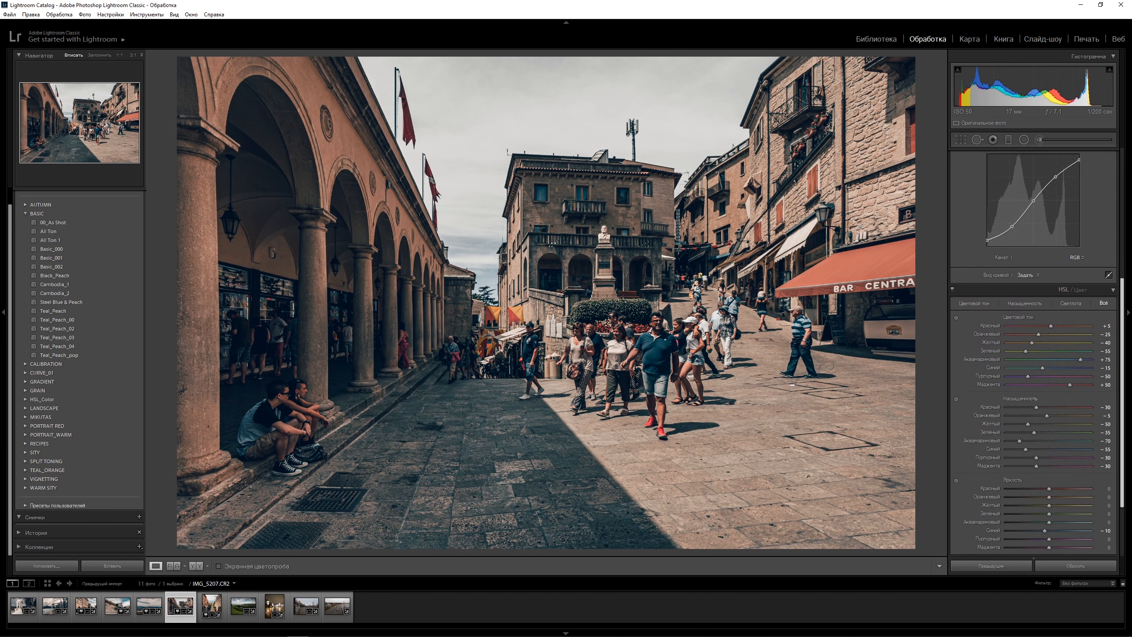
scroll(1026, 426, down, 1)
drag(1026, 424, 1042, 423)
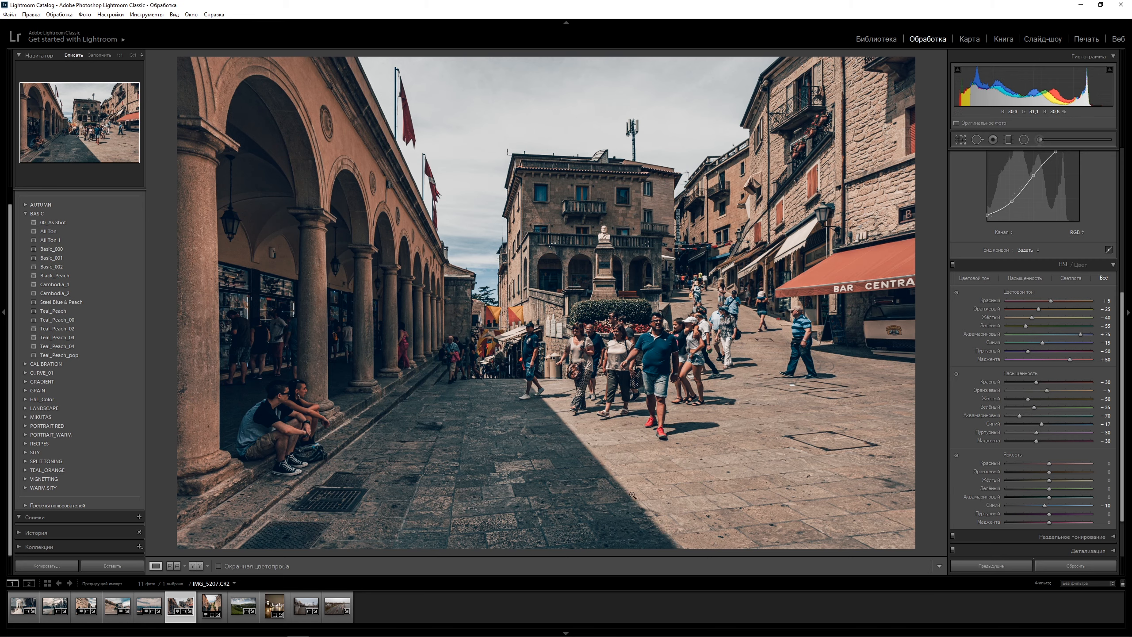
click(195, 566)
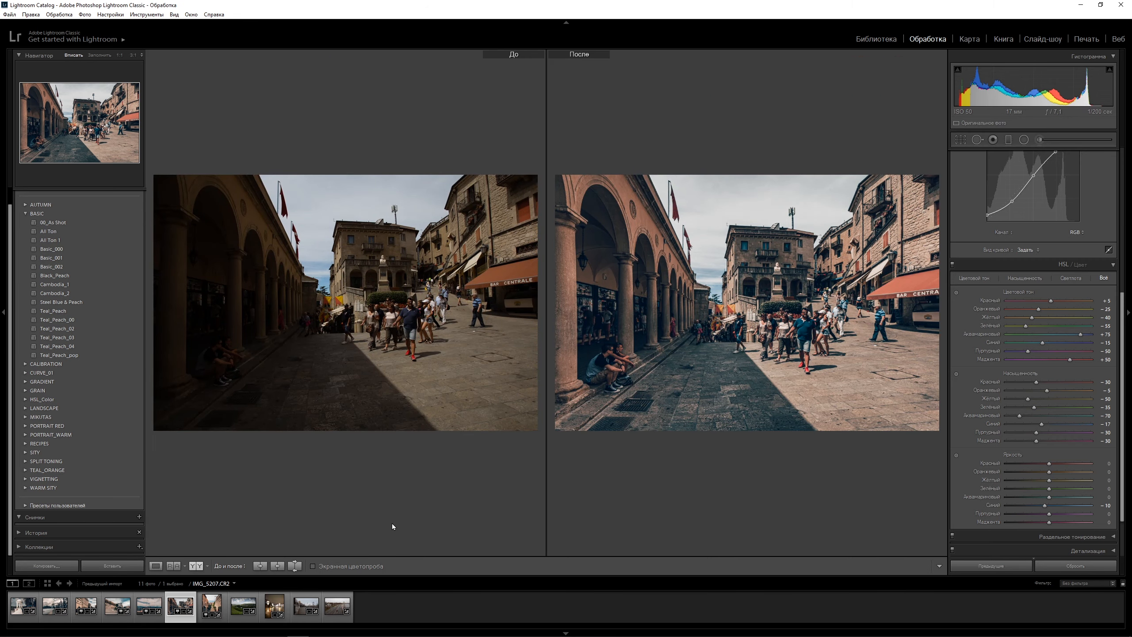
Apply "Steel Blue & Peach" to the green hillside village photo and set its temperature to 7213
key(Right)
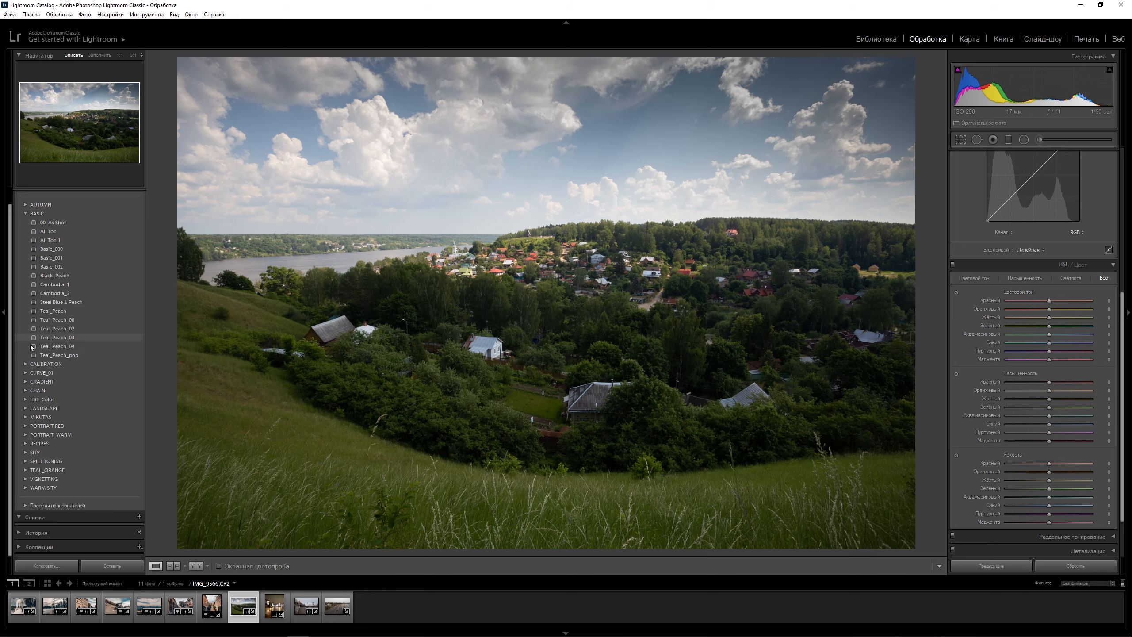
click(61, 302)
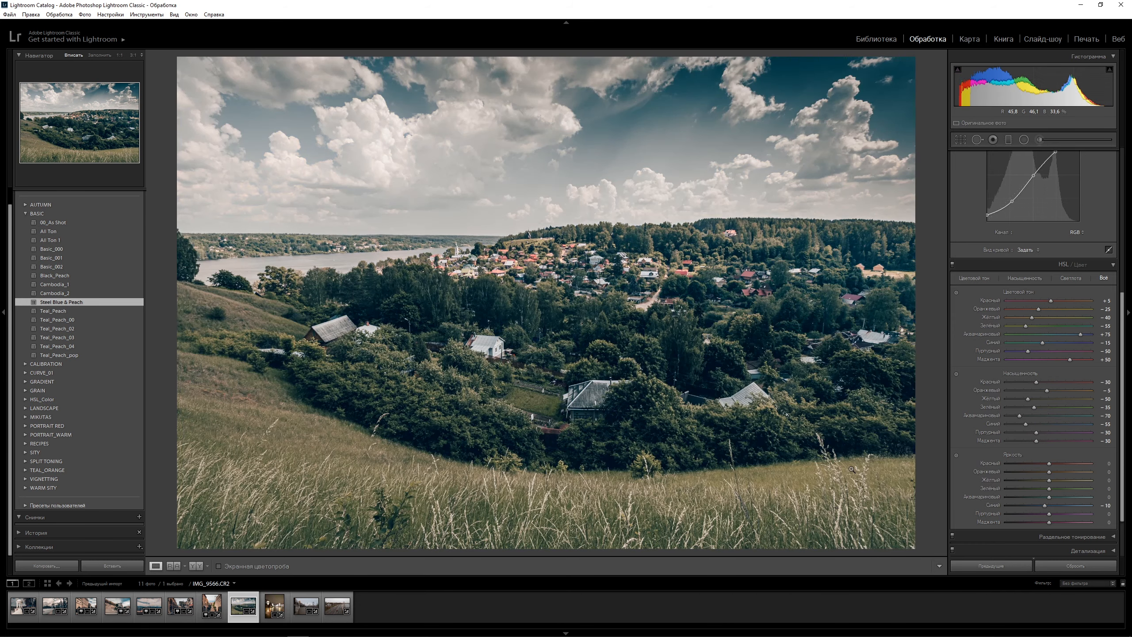
drag(1124, 388, 1124, 245)
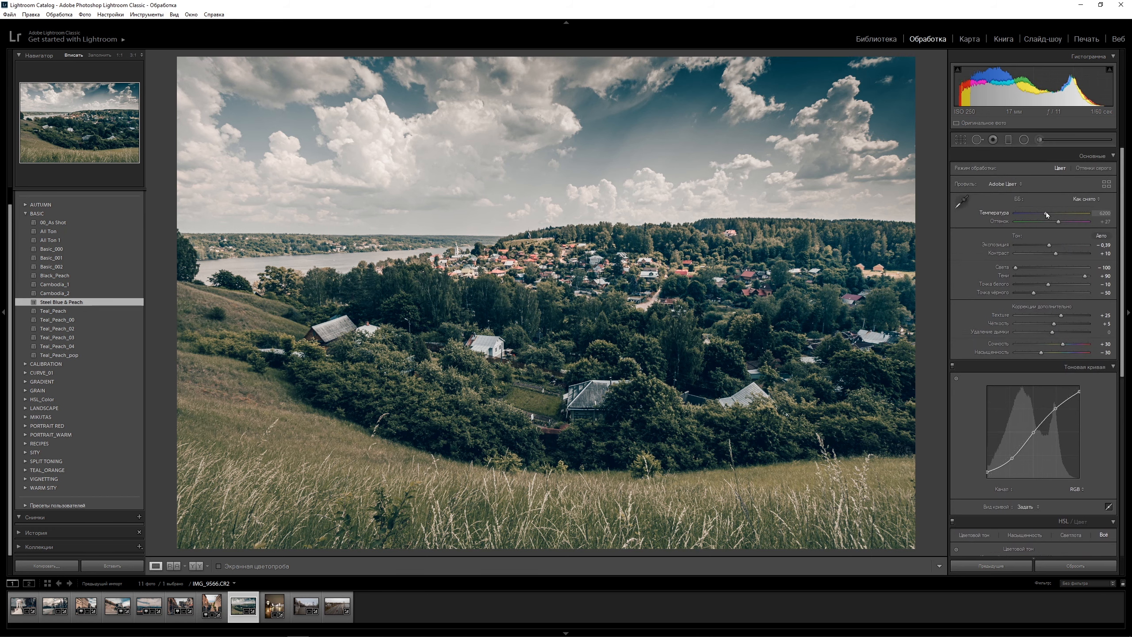
drag(1046, 215, 1052, 207)
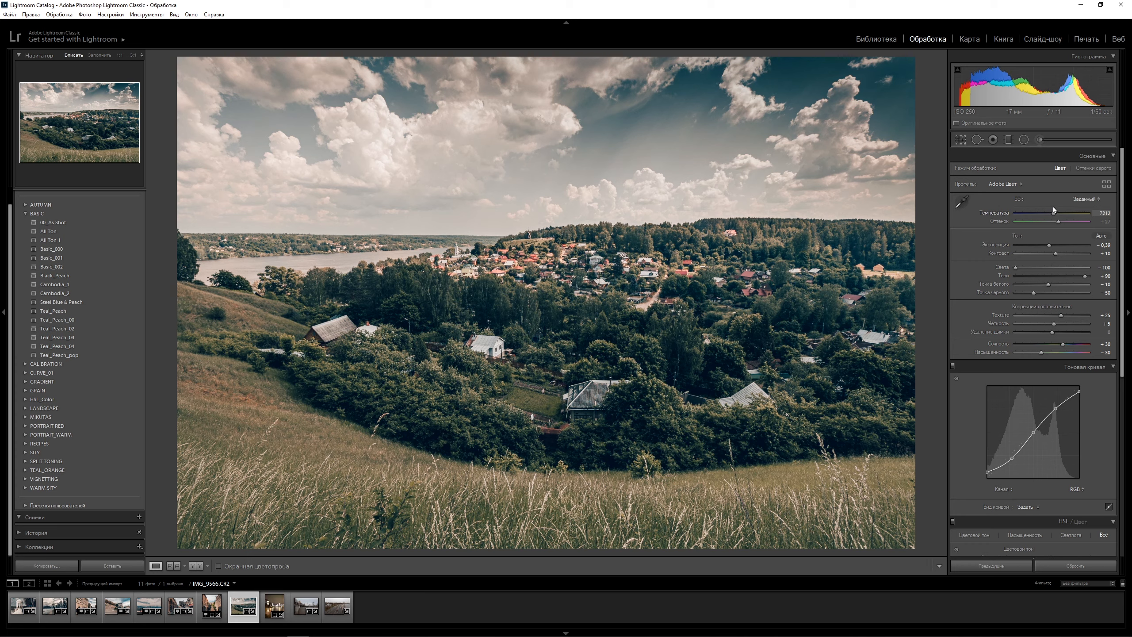
Set the village photo's HSL saturation to +14 for blues, −9 for greens and −20 for yellows, and compare it with the original
scroll(1042, 334, down, 5)
drag(1038, 432, 1063, 433)
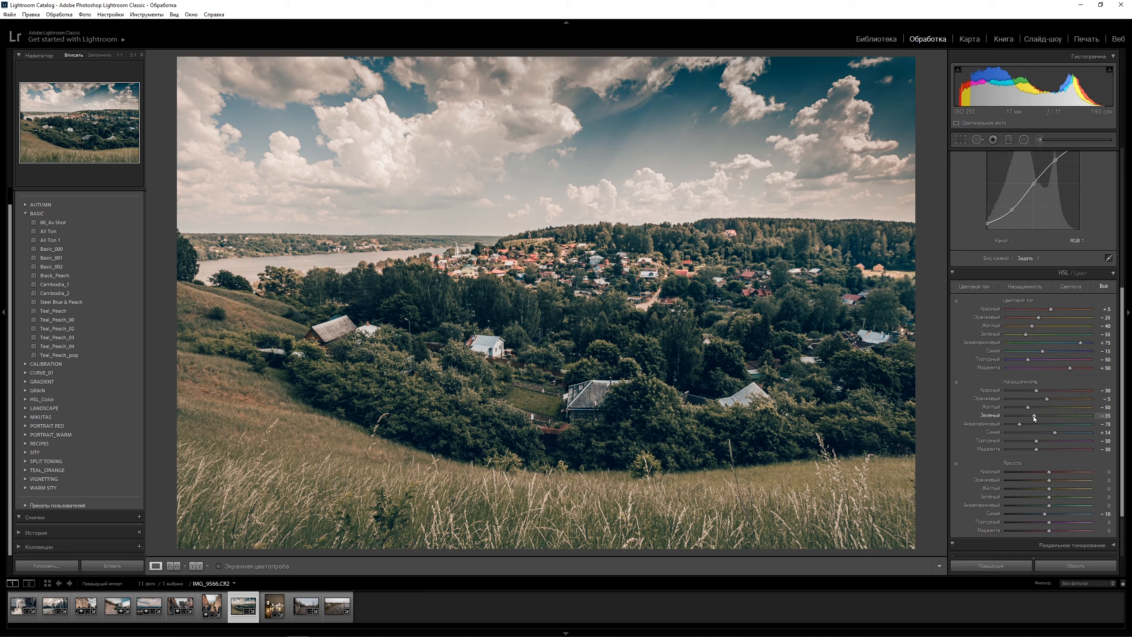
drag(1034, 417, 1049, 416)
drag(1045, 415, 1041, 407)
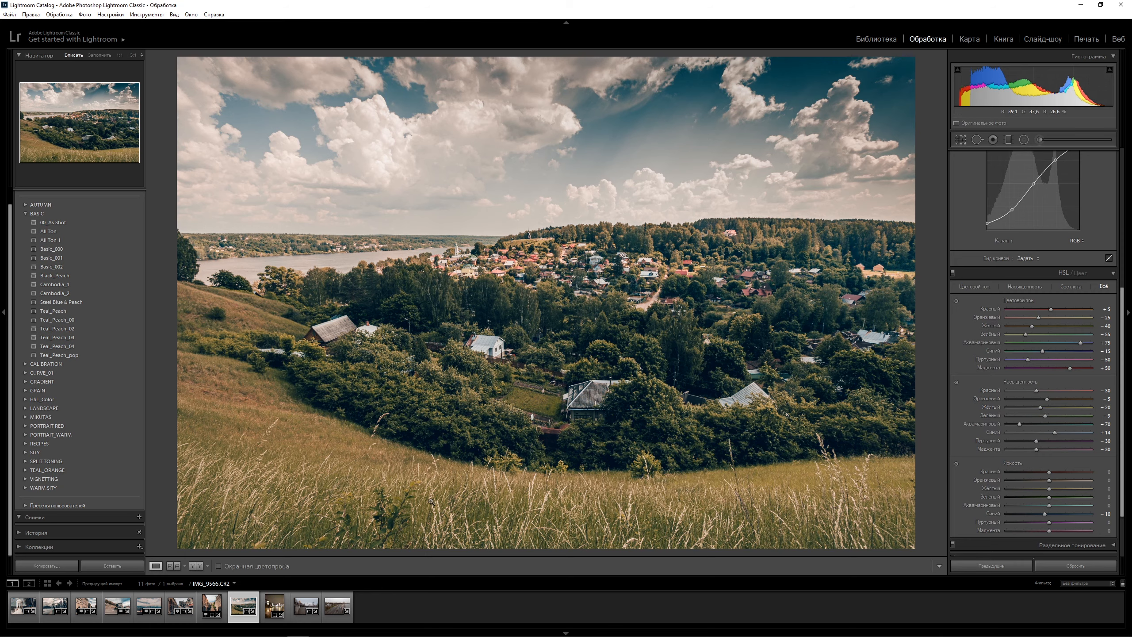
click(196, 566)
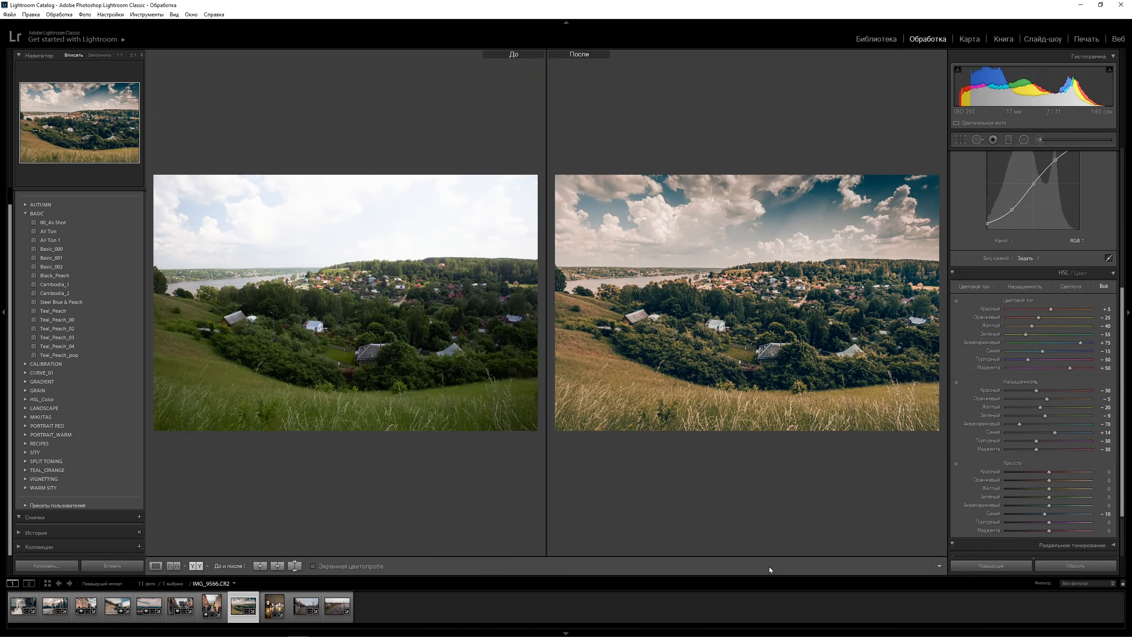
Apply "Steel Blue & Peach" to the night street photo with the illuminated lamps and set its exposure to +2.33
click(275, 607)
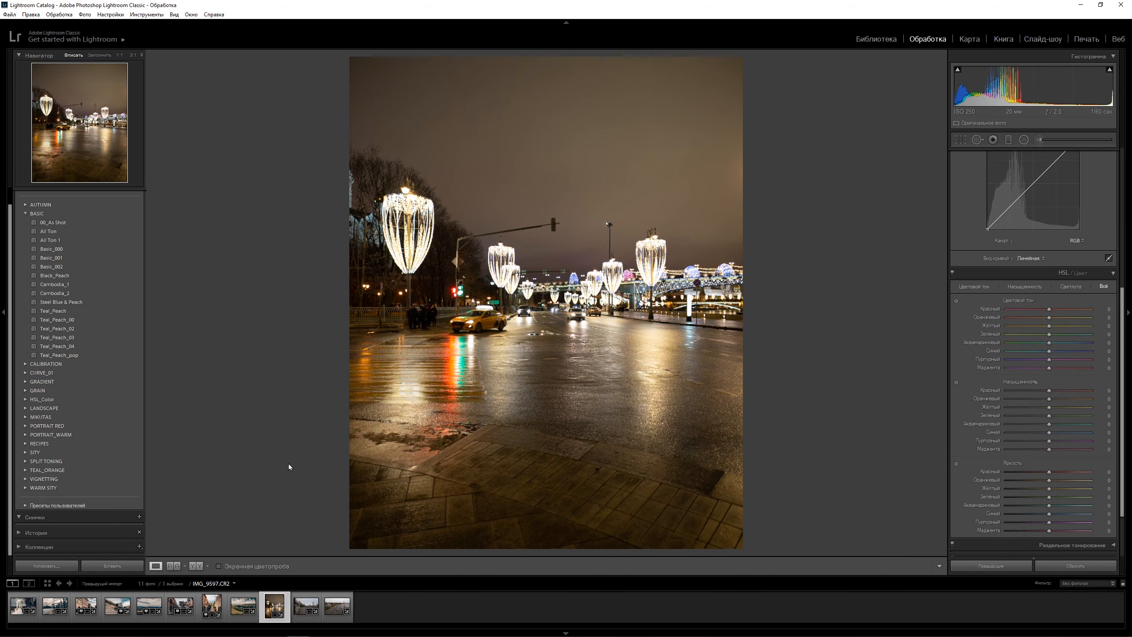
click(91, 302)
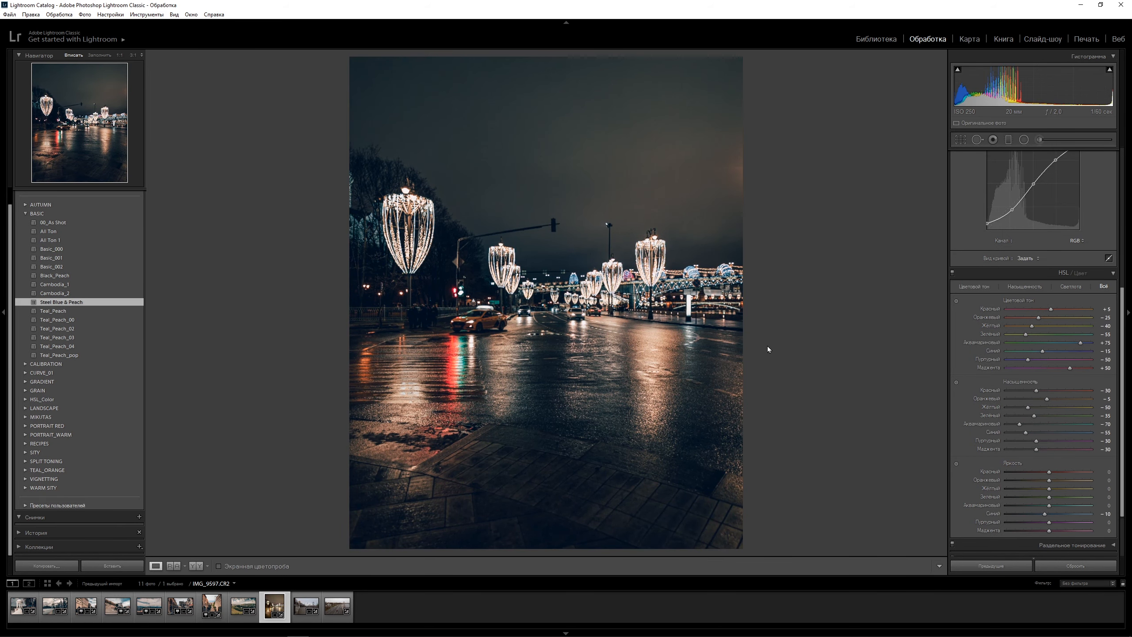
drag(1125, 346, 1125, 195)
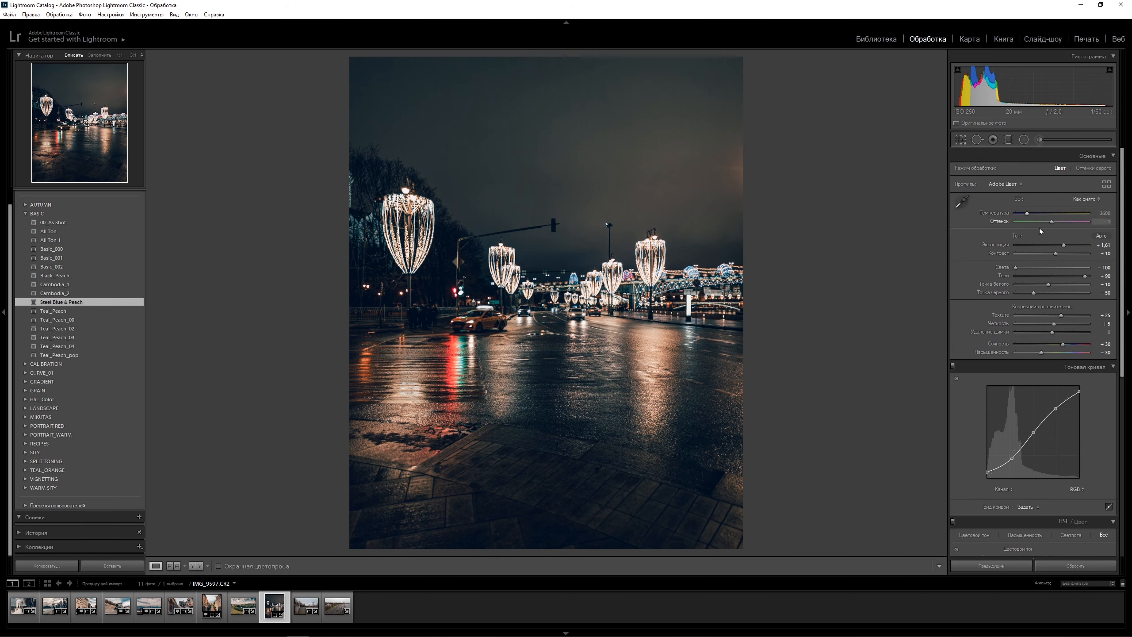
drag(1065, 248, 1070, 244)
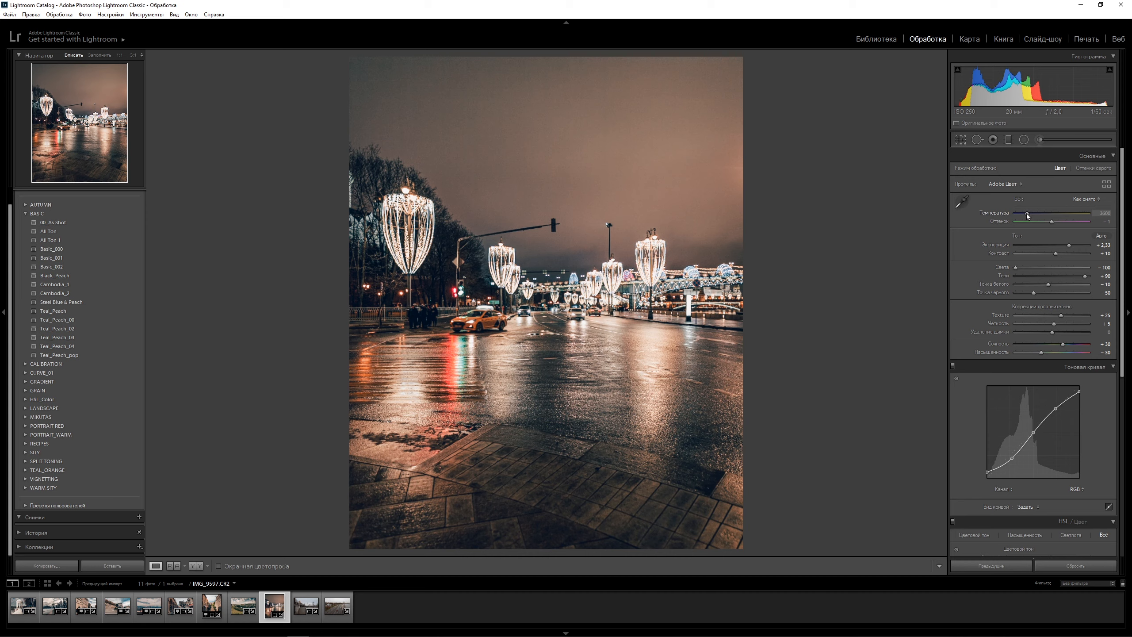
Set the night photo's temperature to 3455 and shadows (Тени) to +65, and compare it with the original
drag(1028, 216, 1026, 215)
drag(1084, 276, 1075, 275)
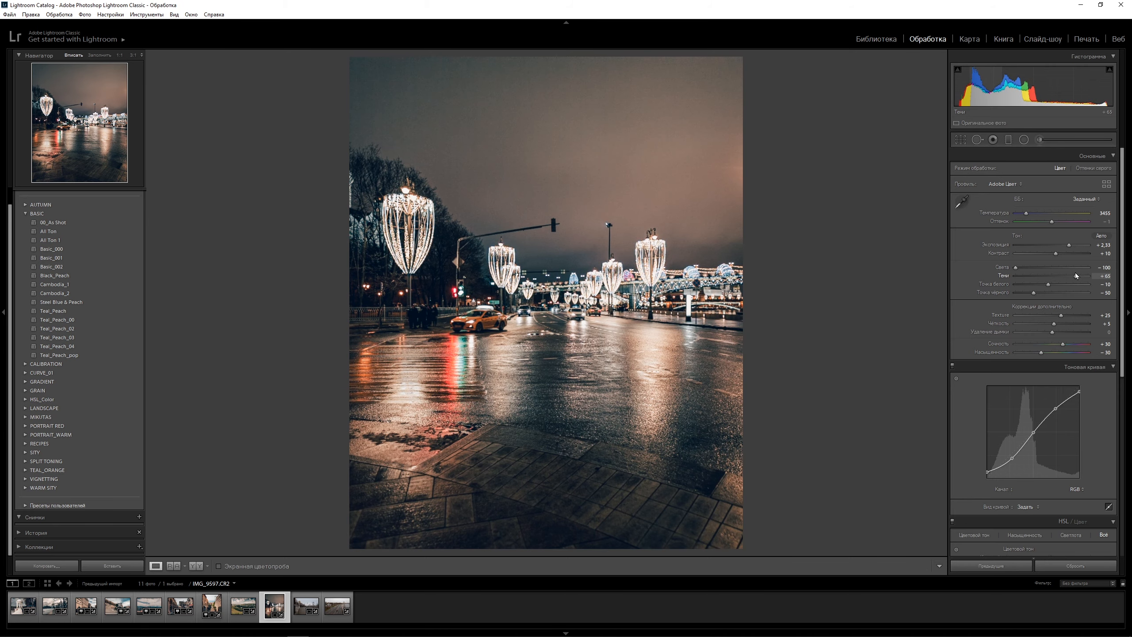
click(195, 565)
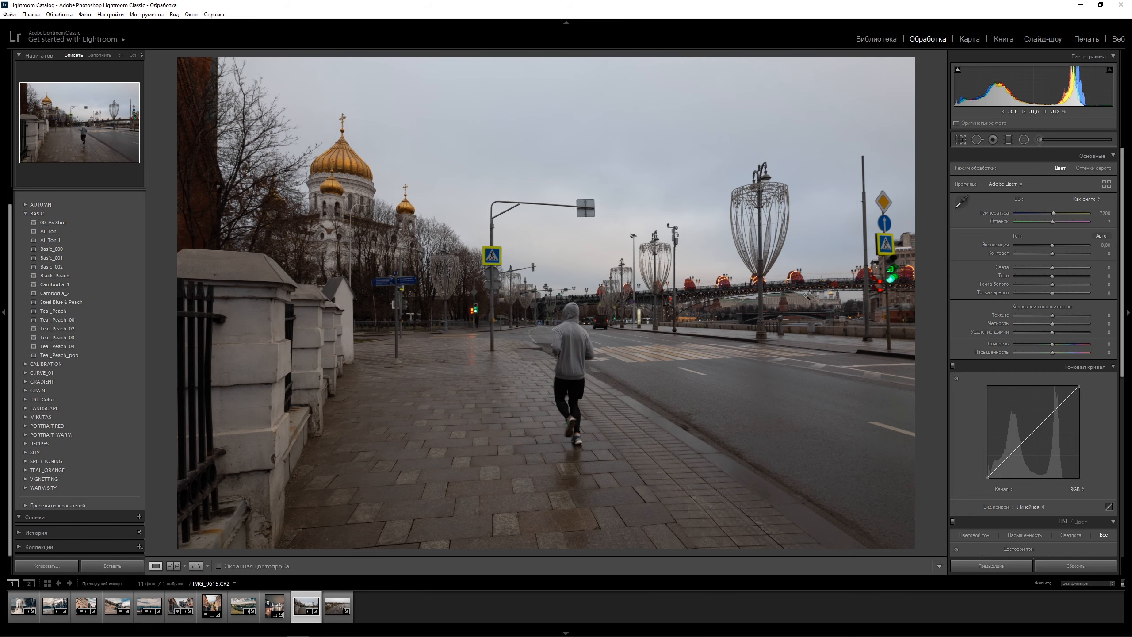
Apply the "Teal_Peach" preset to the jogger photo IMG_9615.CR2, with exposure +0.58 and tint −21
click(53, 310)
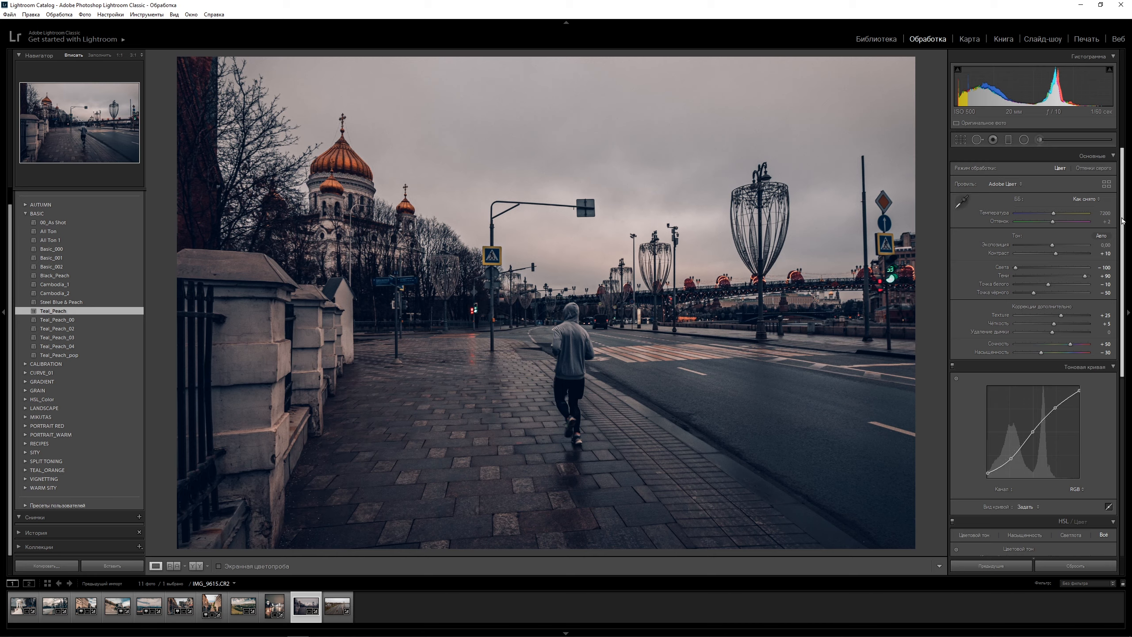
drag(1053, 245, 1058, 245)
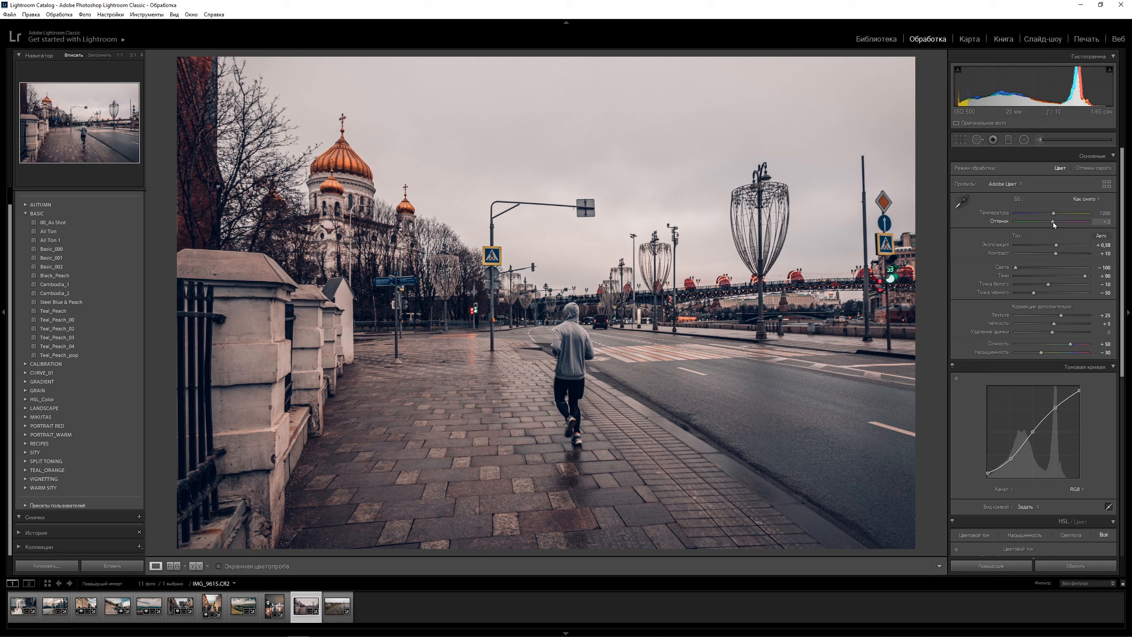
drag(1055, 226, 1049, 225)
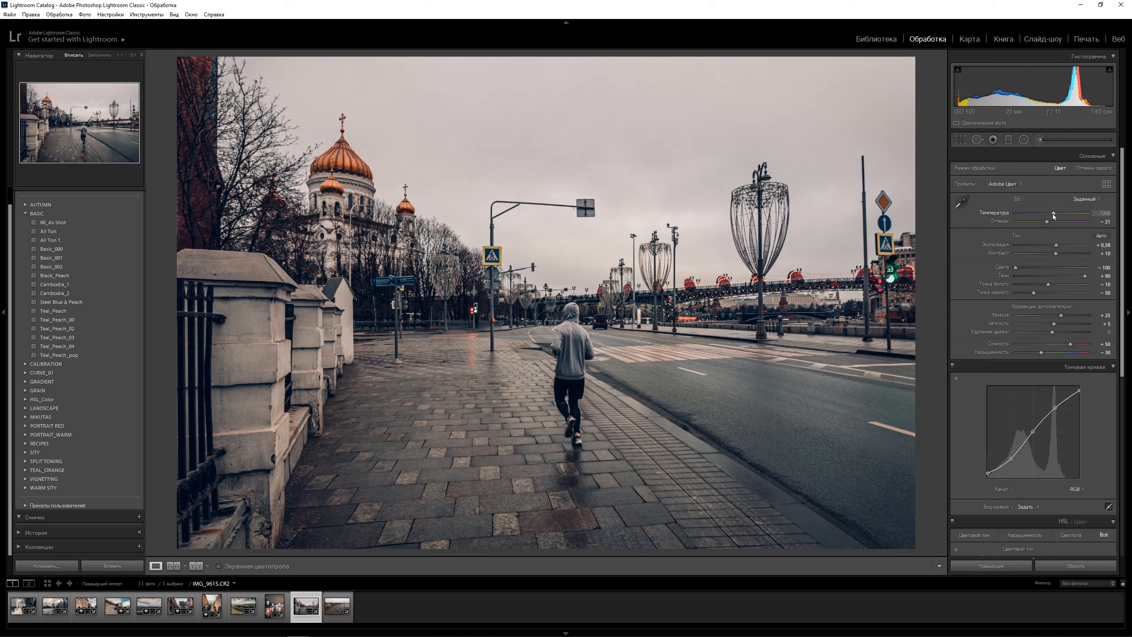
Set the jogger photo's temperature to 6485 and shadows (Тени) to +100, and compare it with the original
drag(1053, 216, 1049, 217)
drag(1086, 277, 1097, 276)
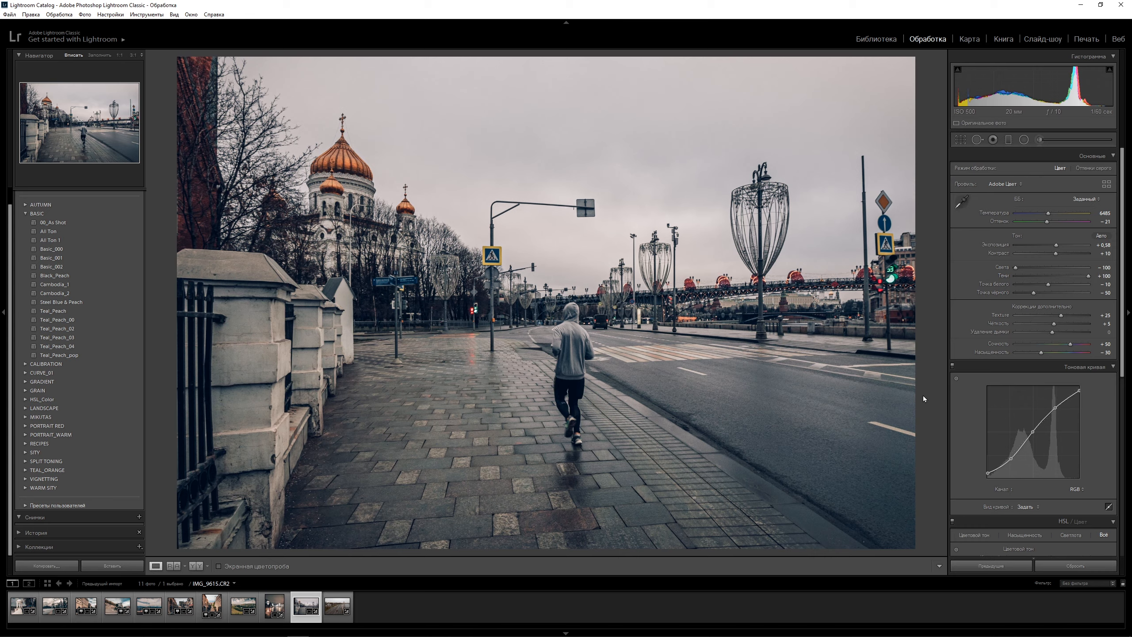
click(195, 566)
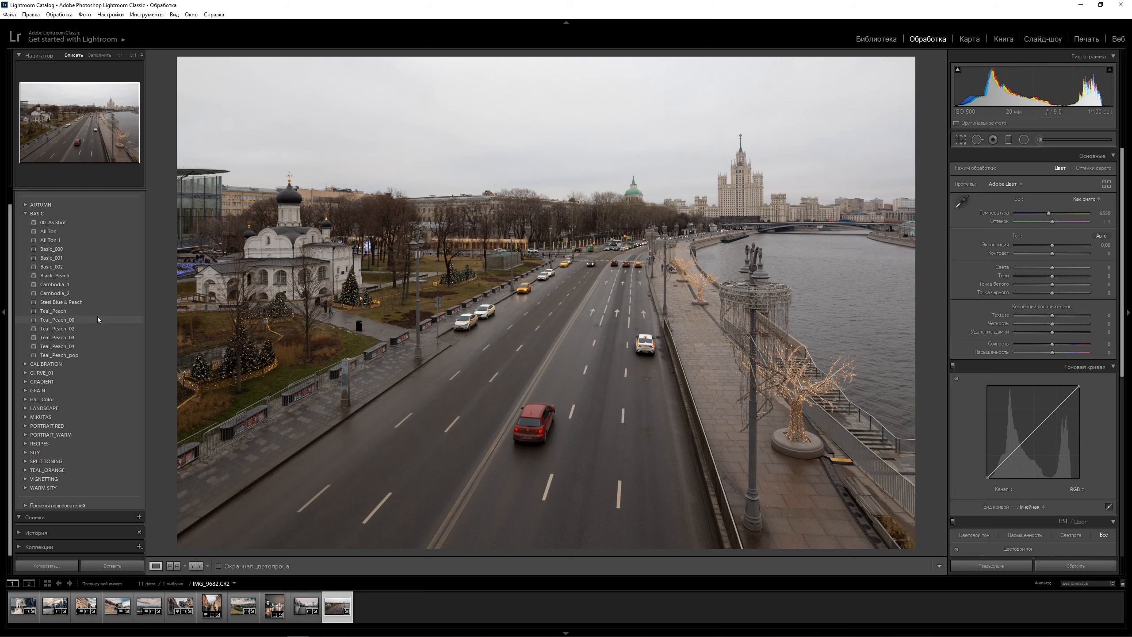
Apply "Steel Blue & Peach" to the embankment road photo IMG_9682.CR2 with shadows +100 and temperature 6788, and compare it with the original
click(62, 302)
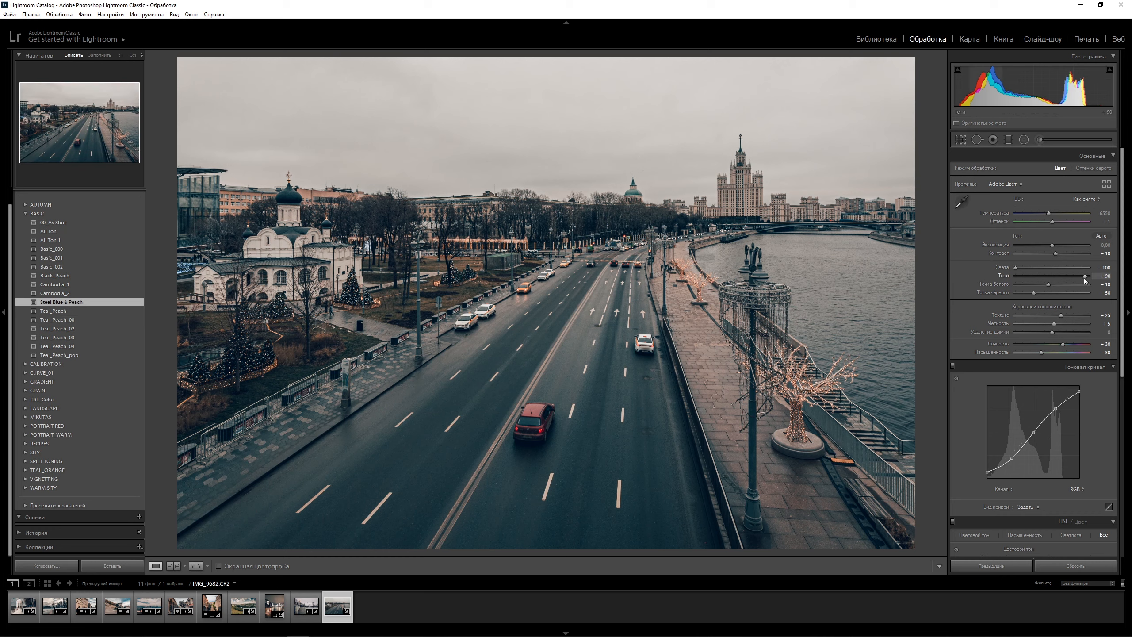
drag(1085, 276, 1098, 277)
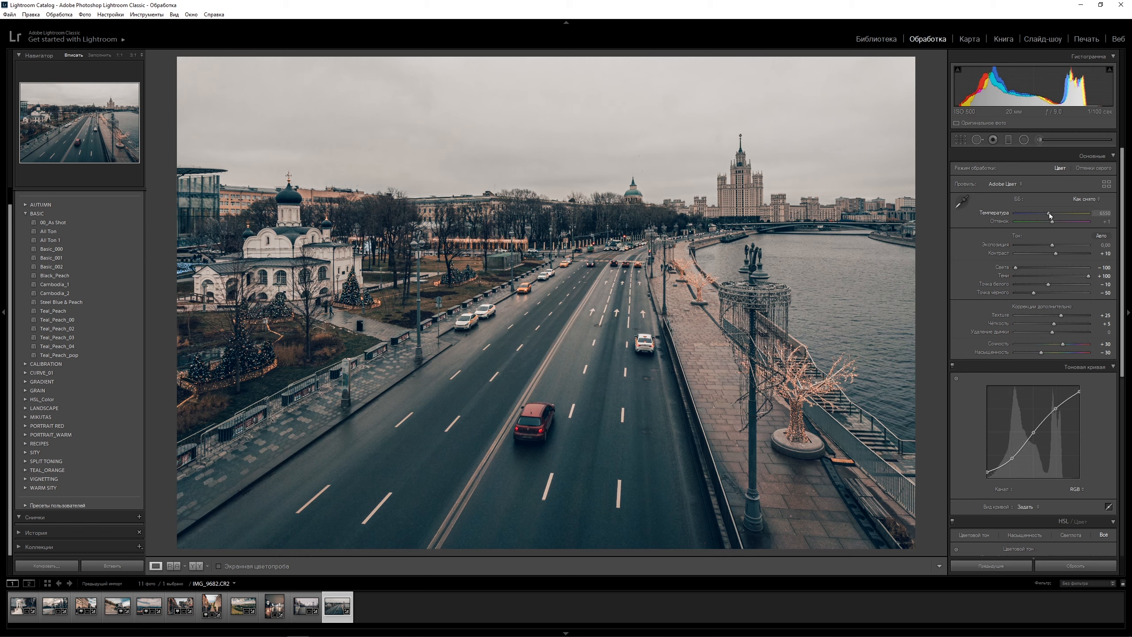
drag(1049, 215, 1051, 210)
click(194, 566)
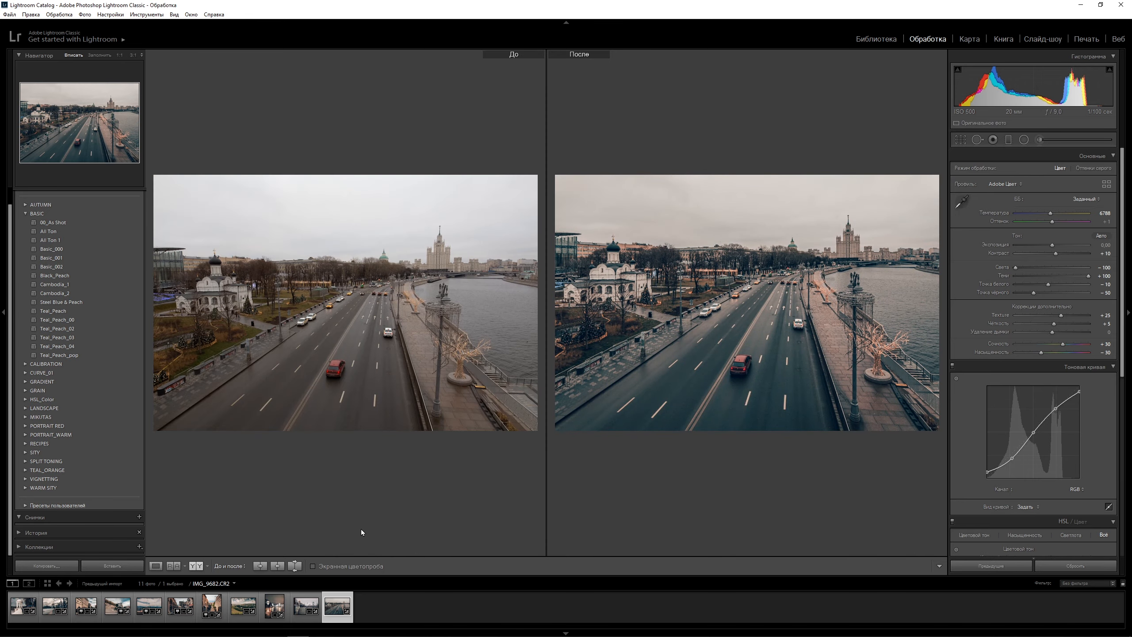